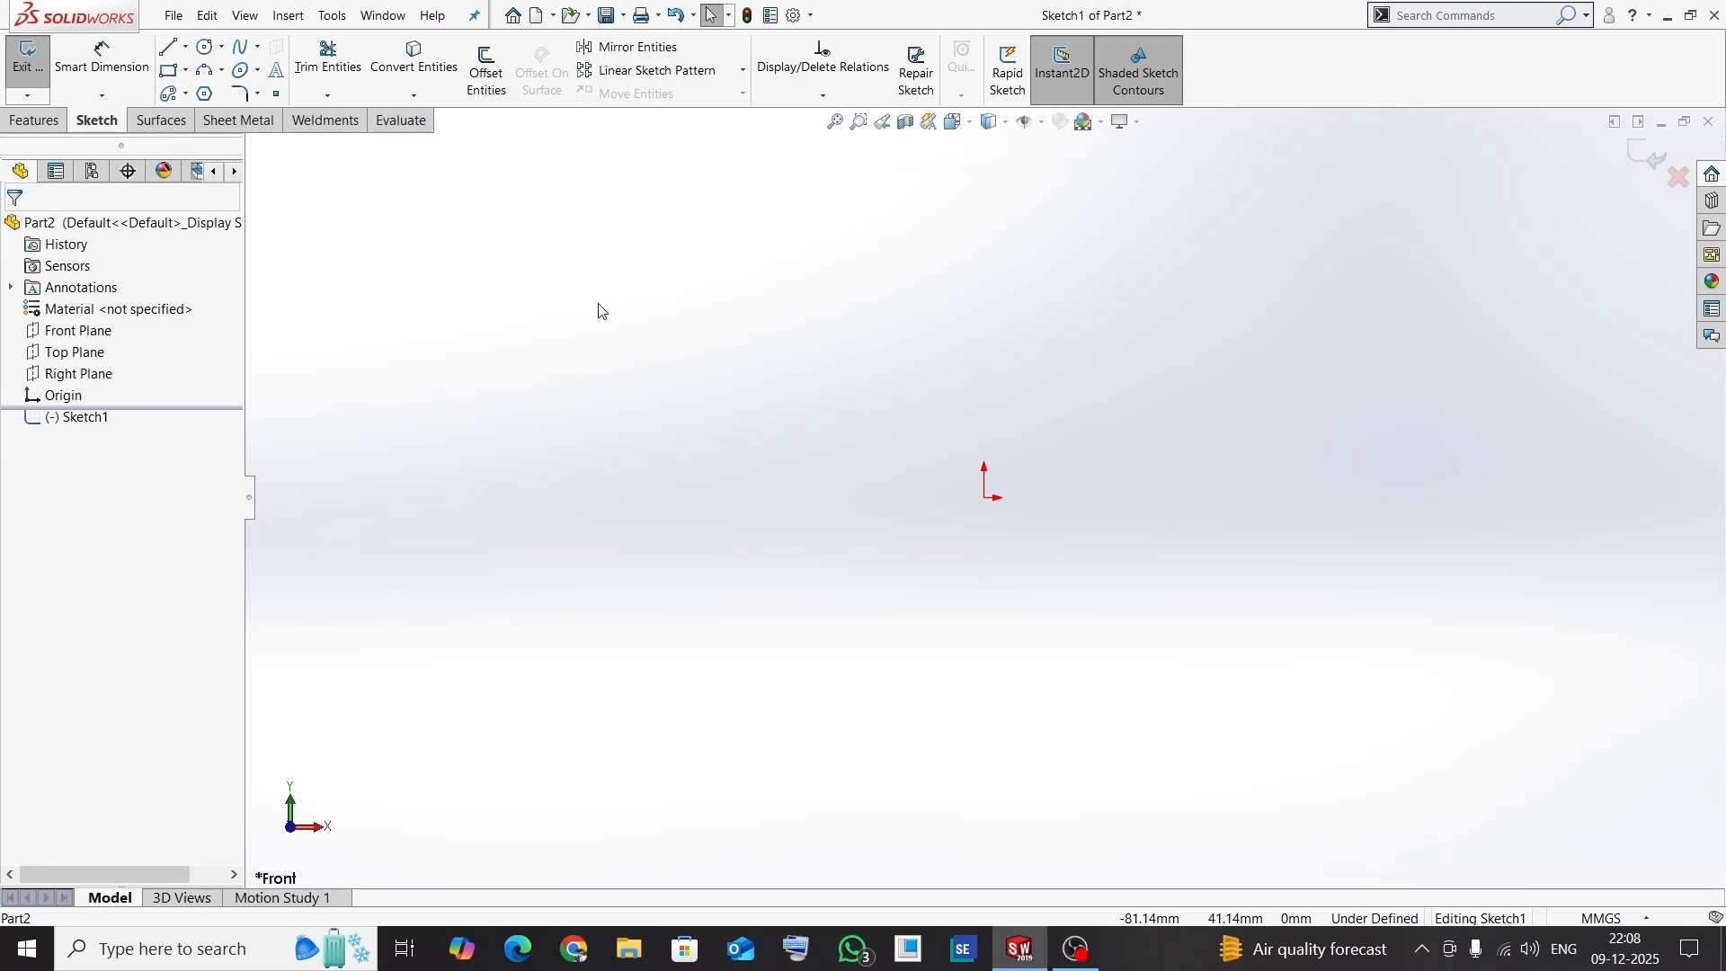
- Sketch a six-sided polygon with an inscribed circle about 36 mm in diameter, centred about 60 mm left of the origin
left_click(206, 95)
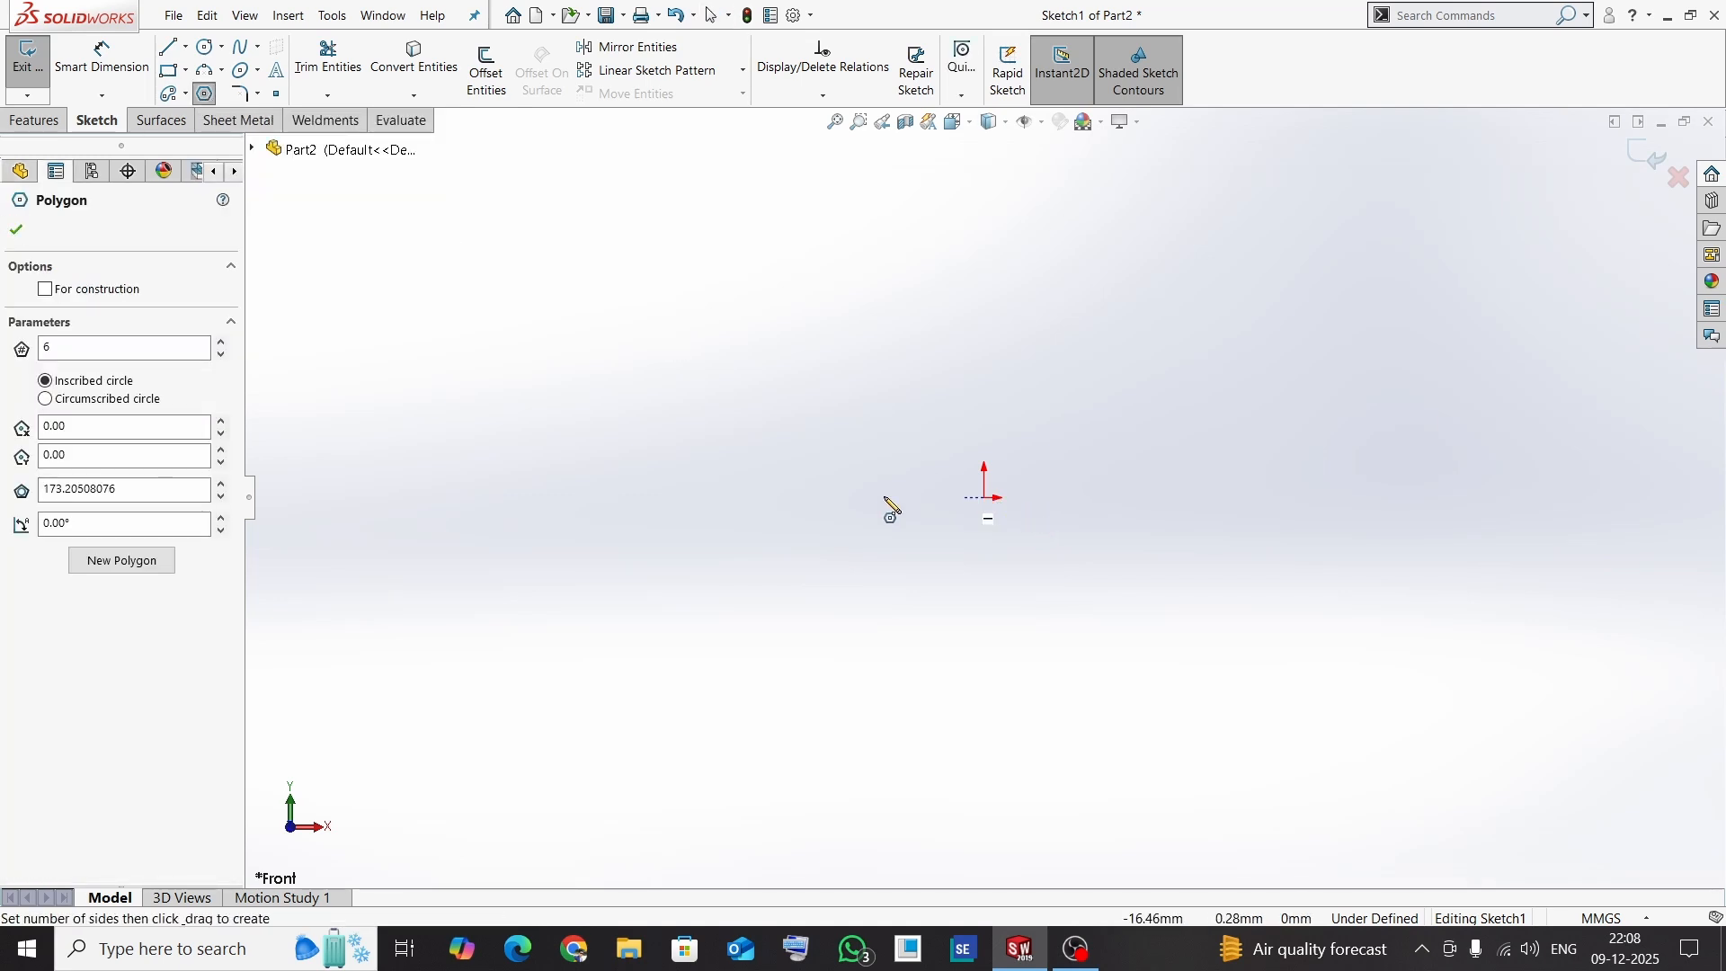
left_click(699, 497)
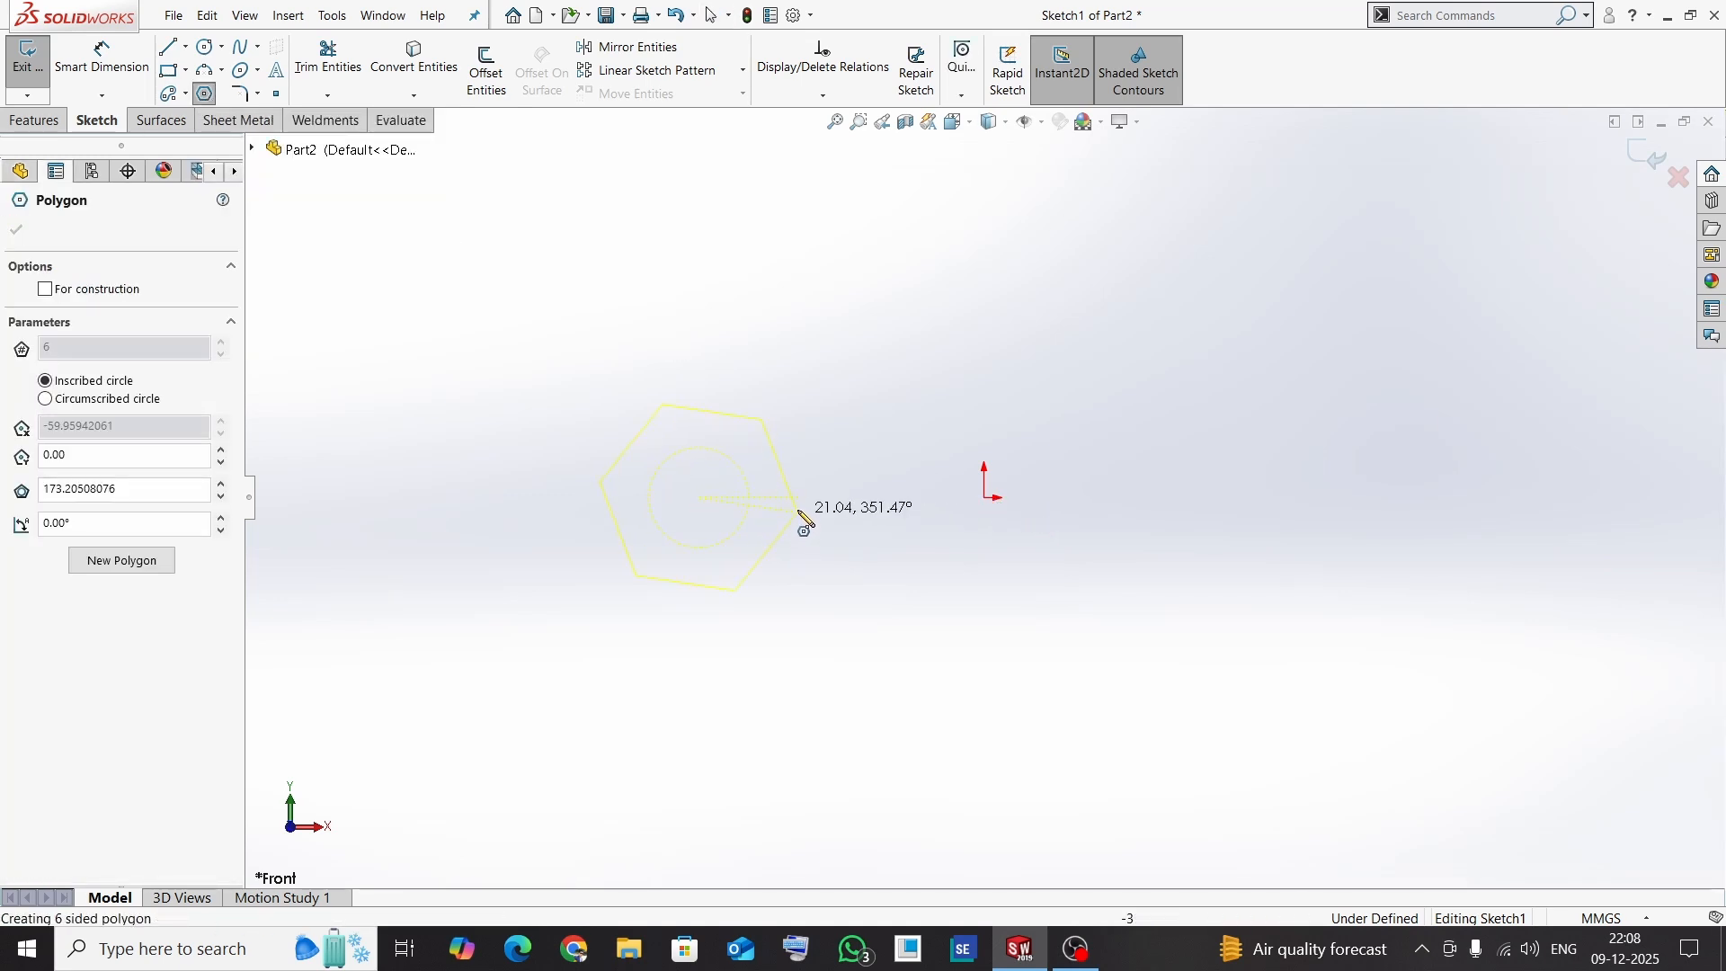
left_click(799, 498)
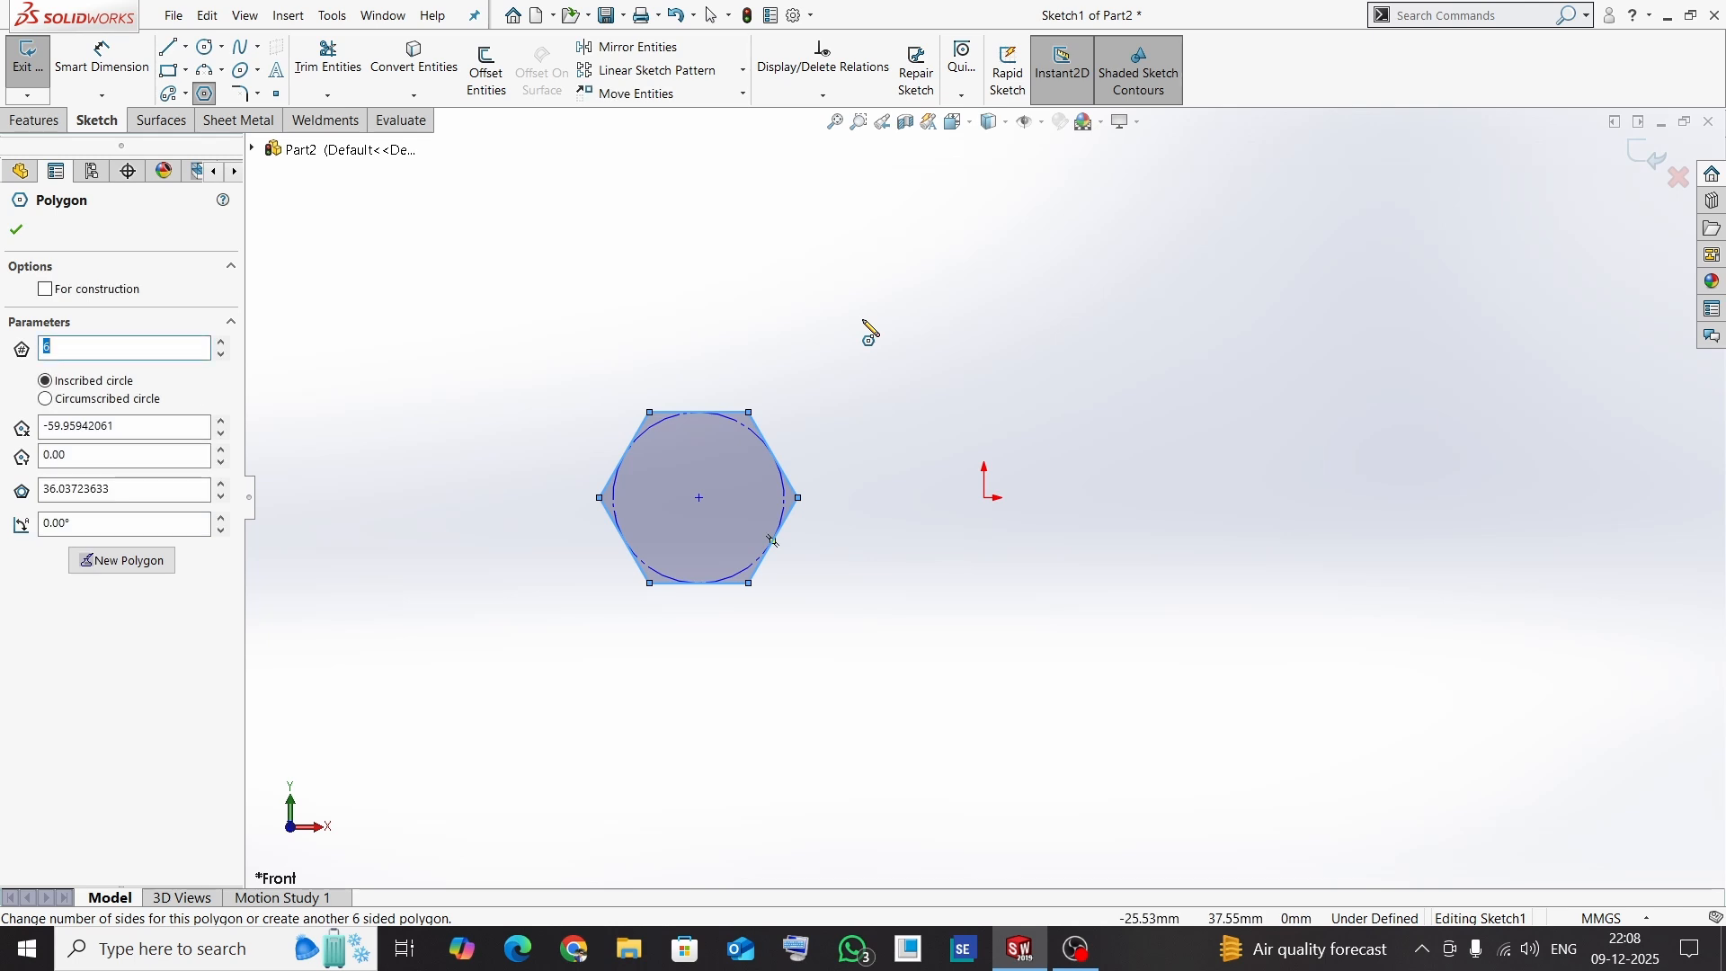
key("Escape")
- Draw a horizontal centerline from the hexagon's center to the origin
left_click(186, 48)
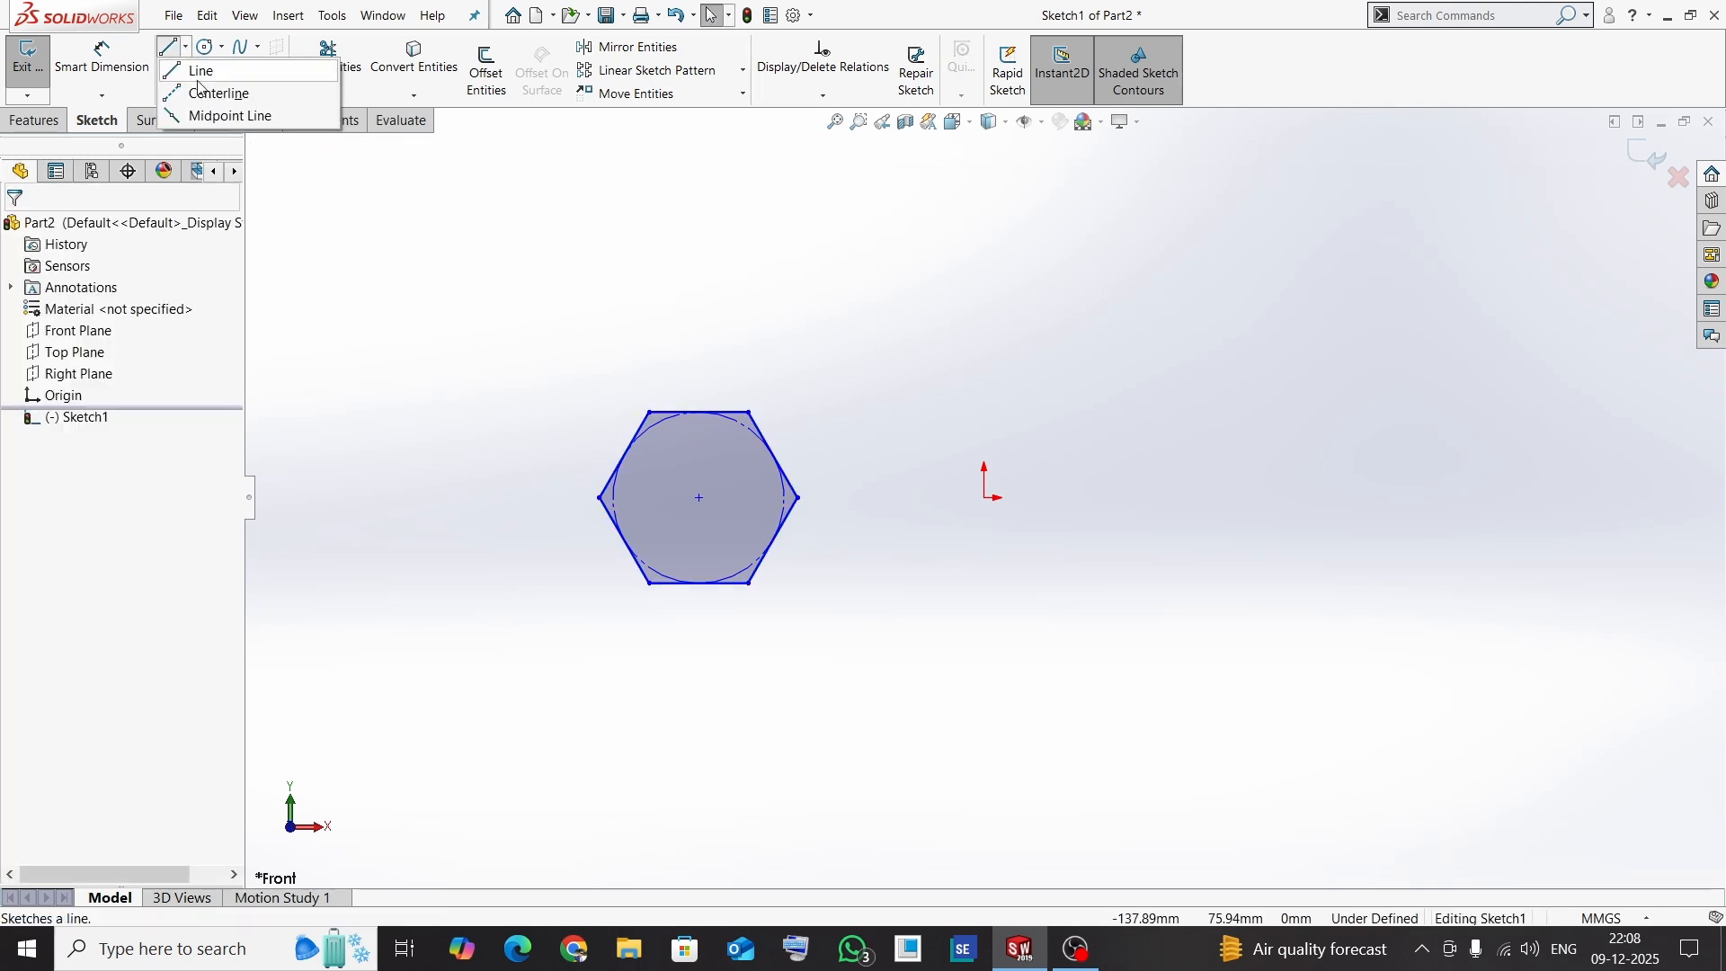
left_click(216, 94)
left_click(699, 497)
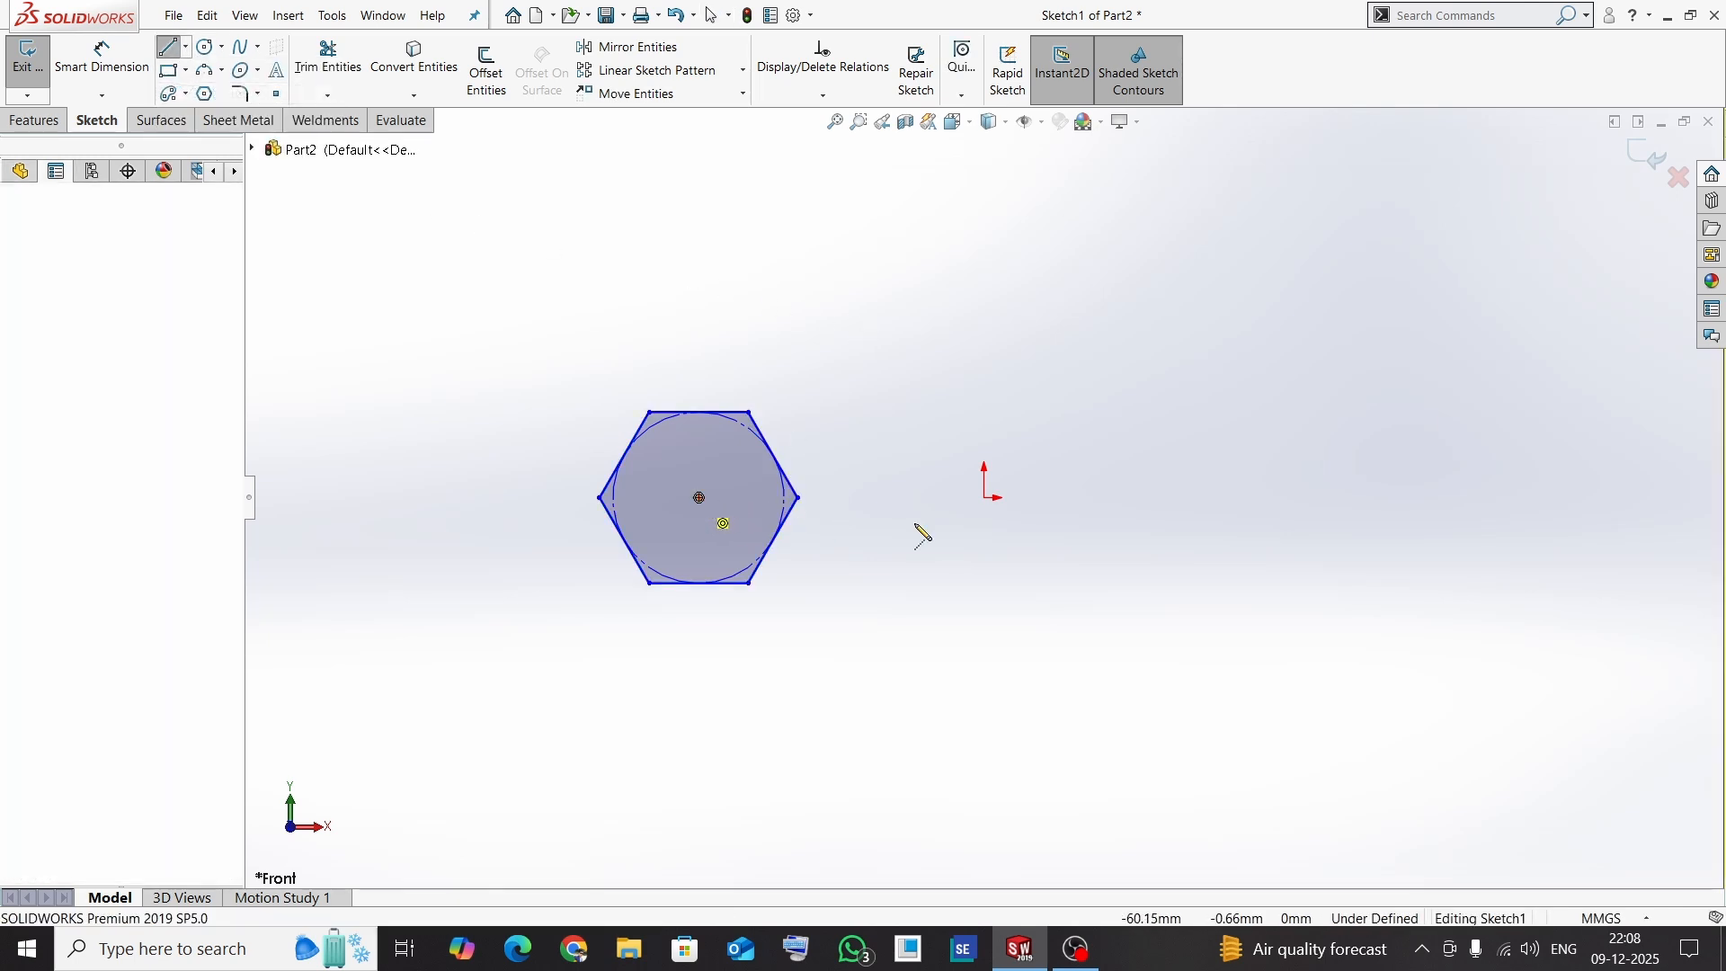
left_click(985, 497)
key("Escape")
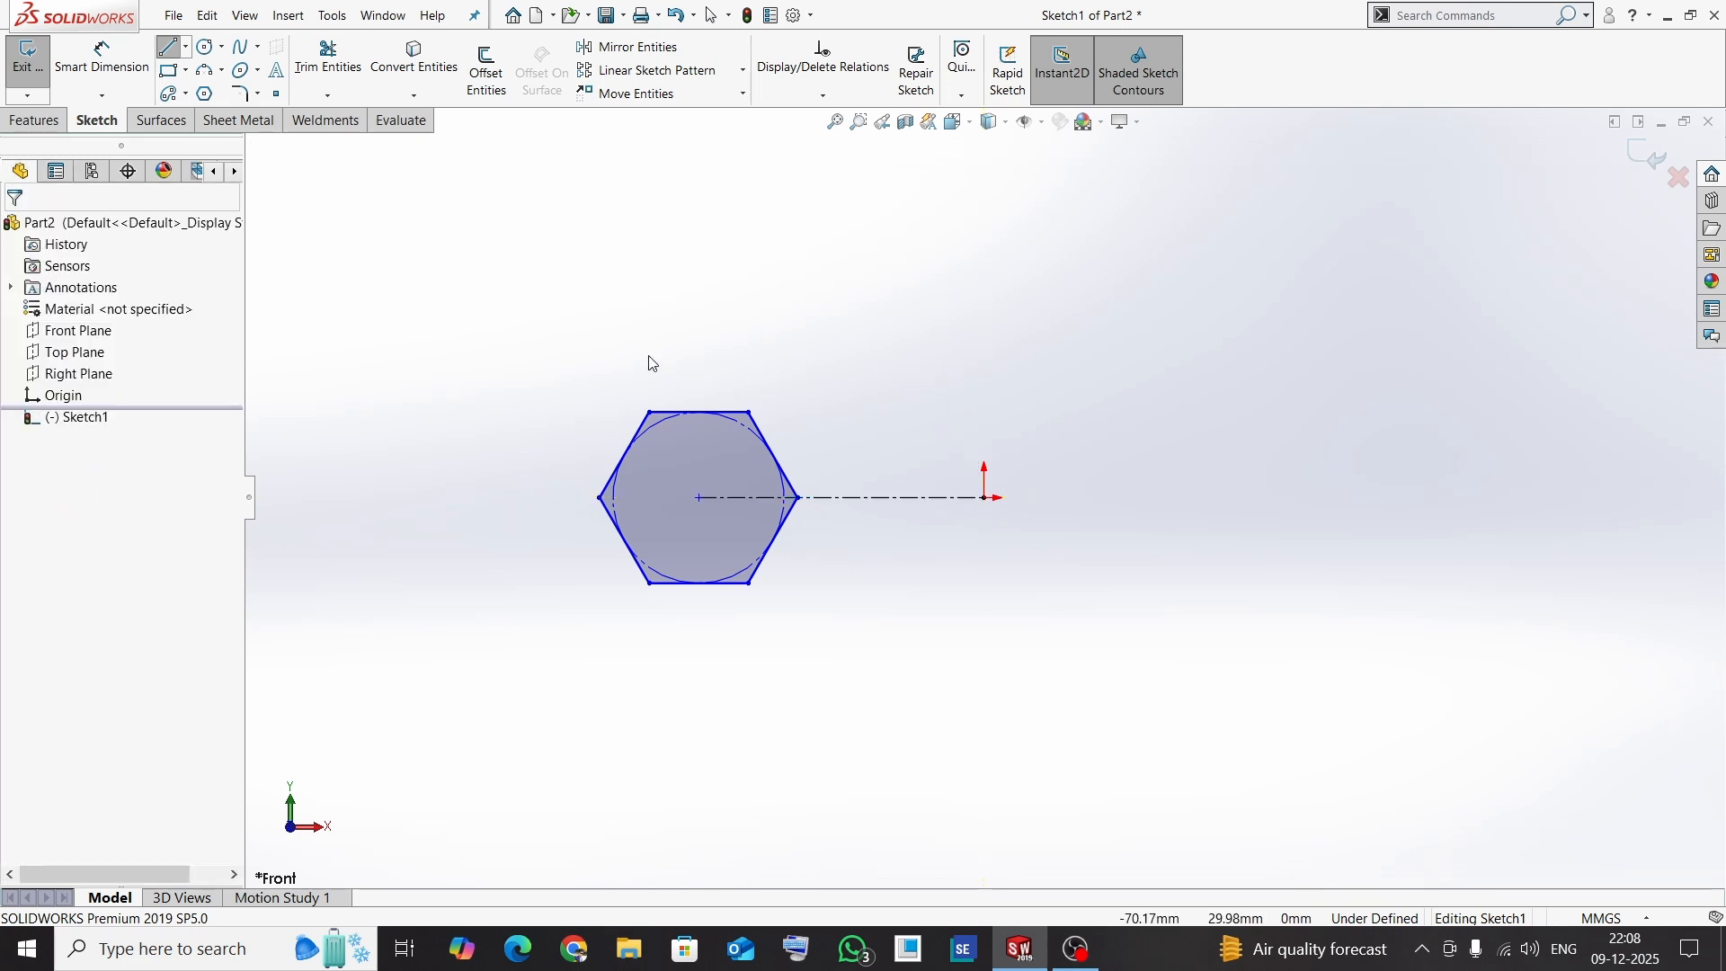
- Dimension the horizontal centerline between the hexagon's center and the origin at 100 mm
left_click(102, 58)
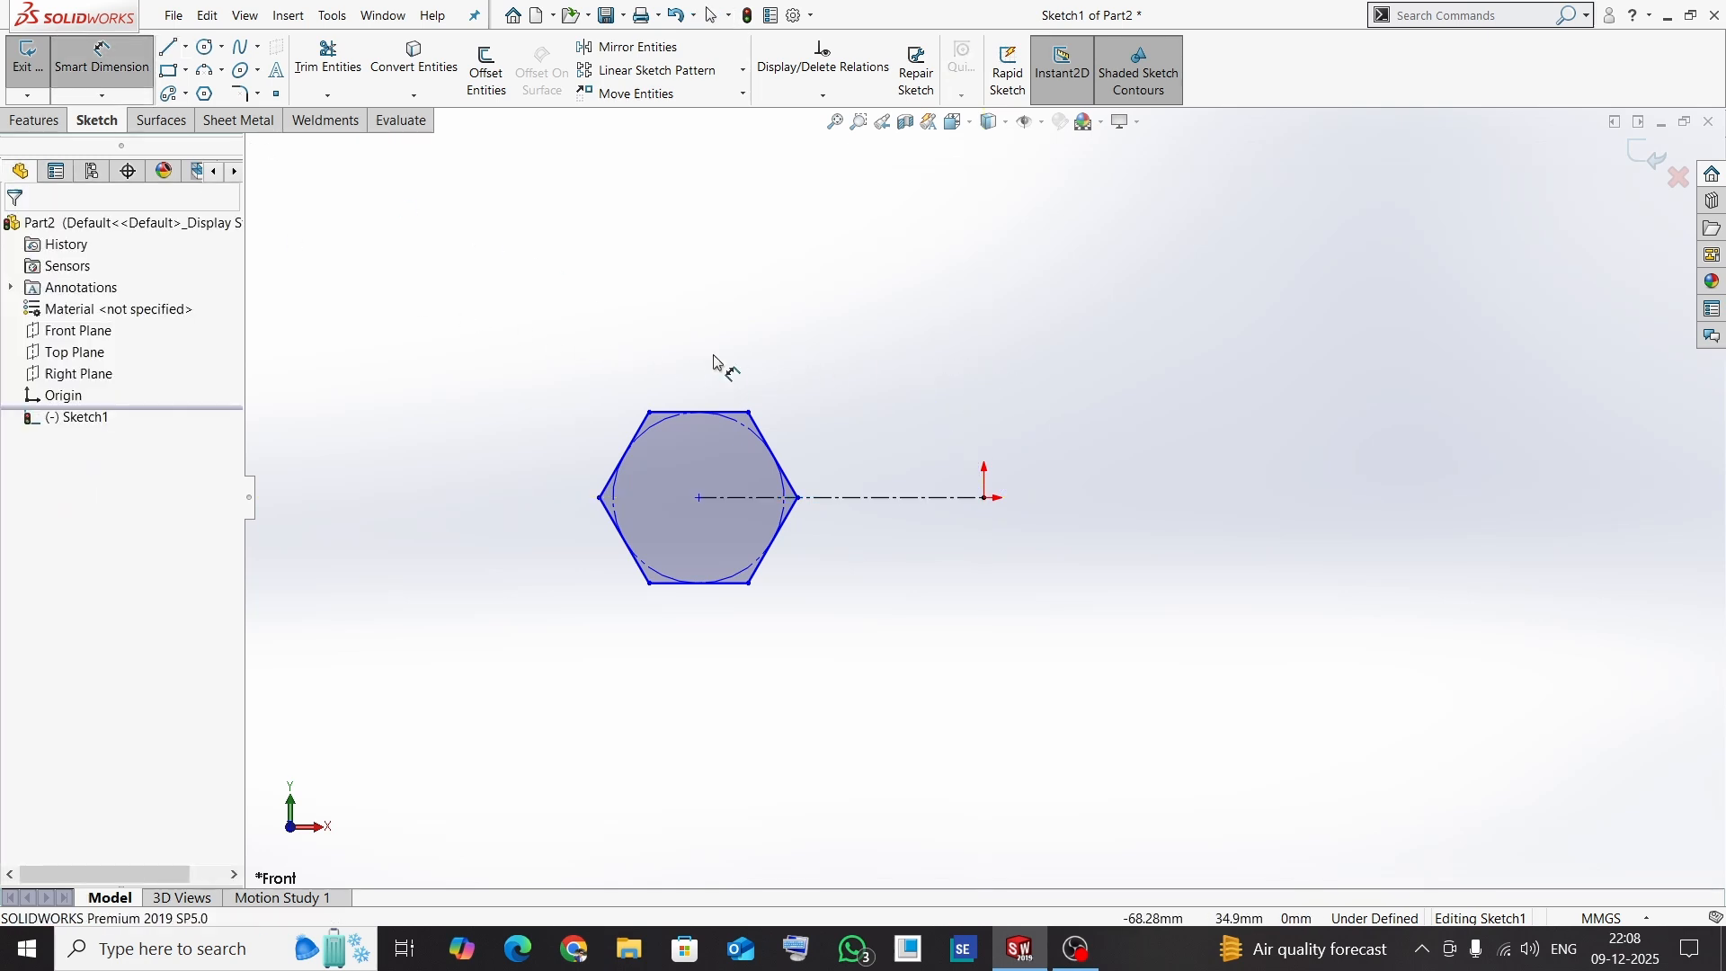
left_click(901, 509)
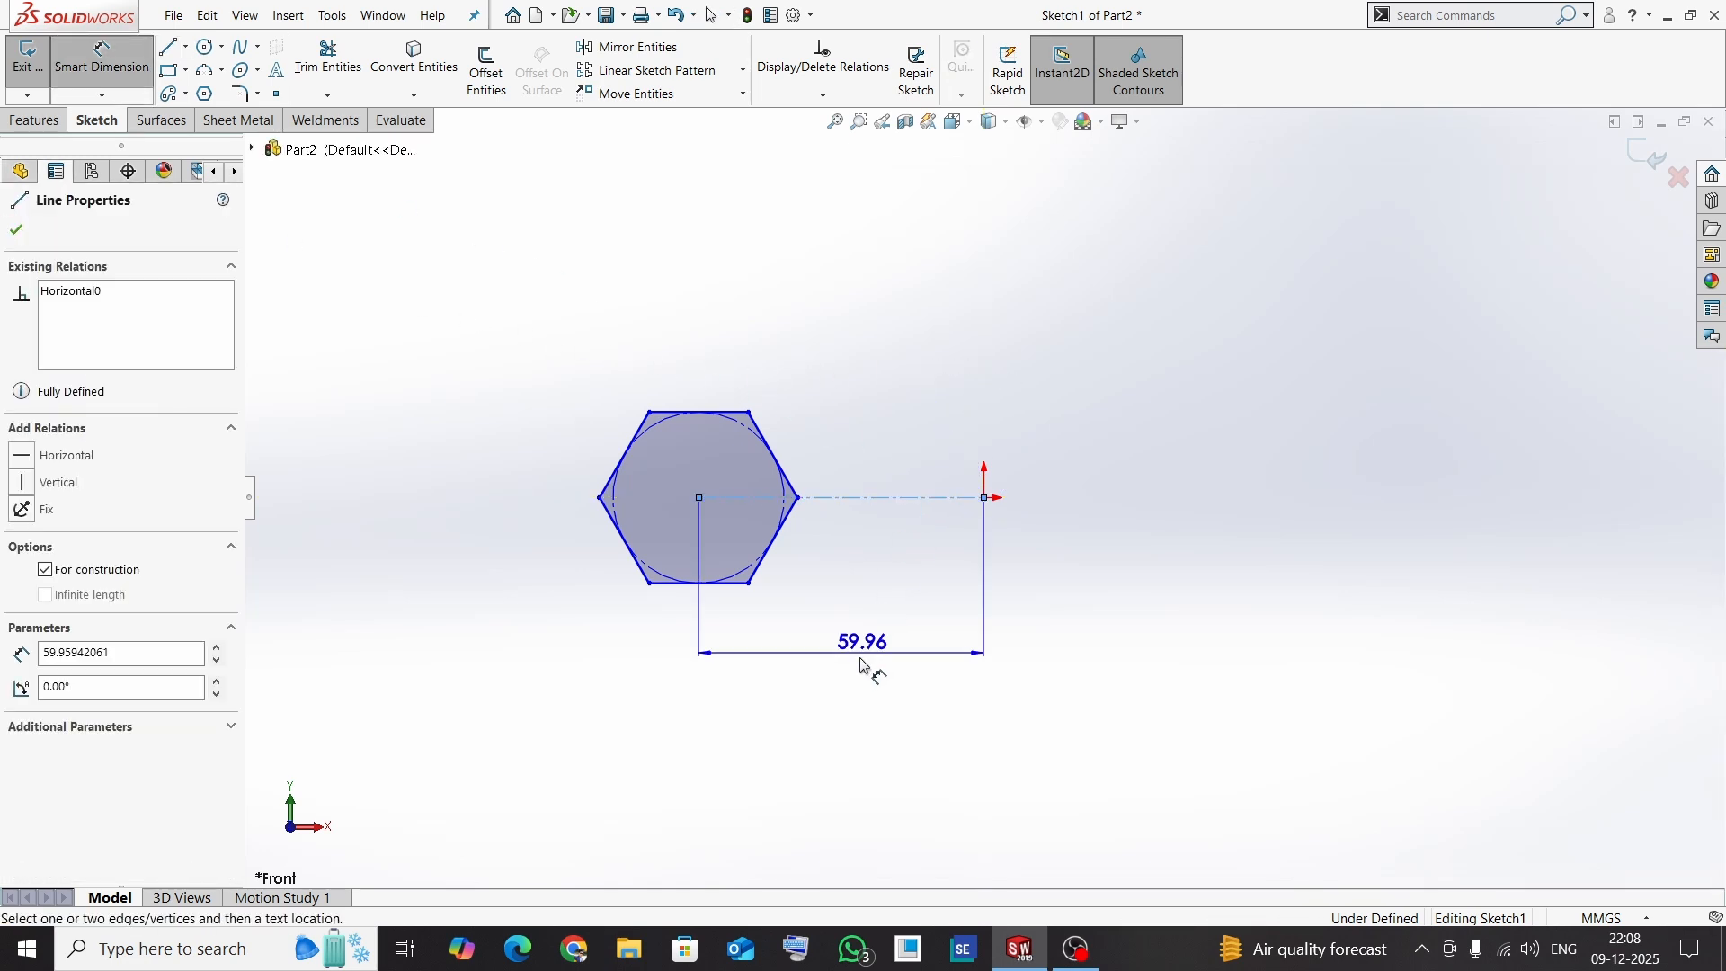
left_click(1061, 688)
type("100")
key("Return")
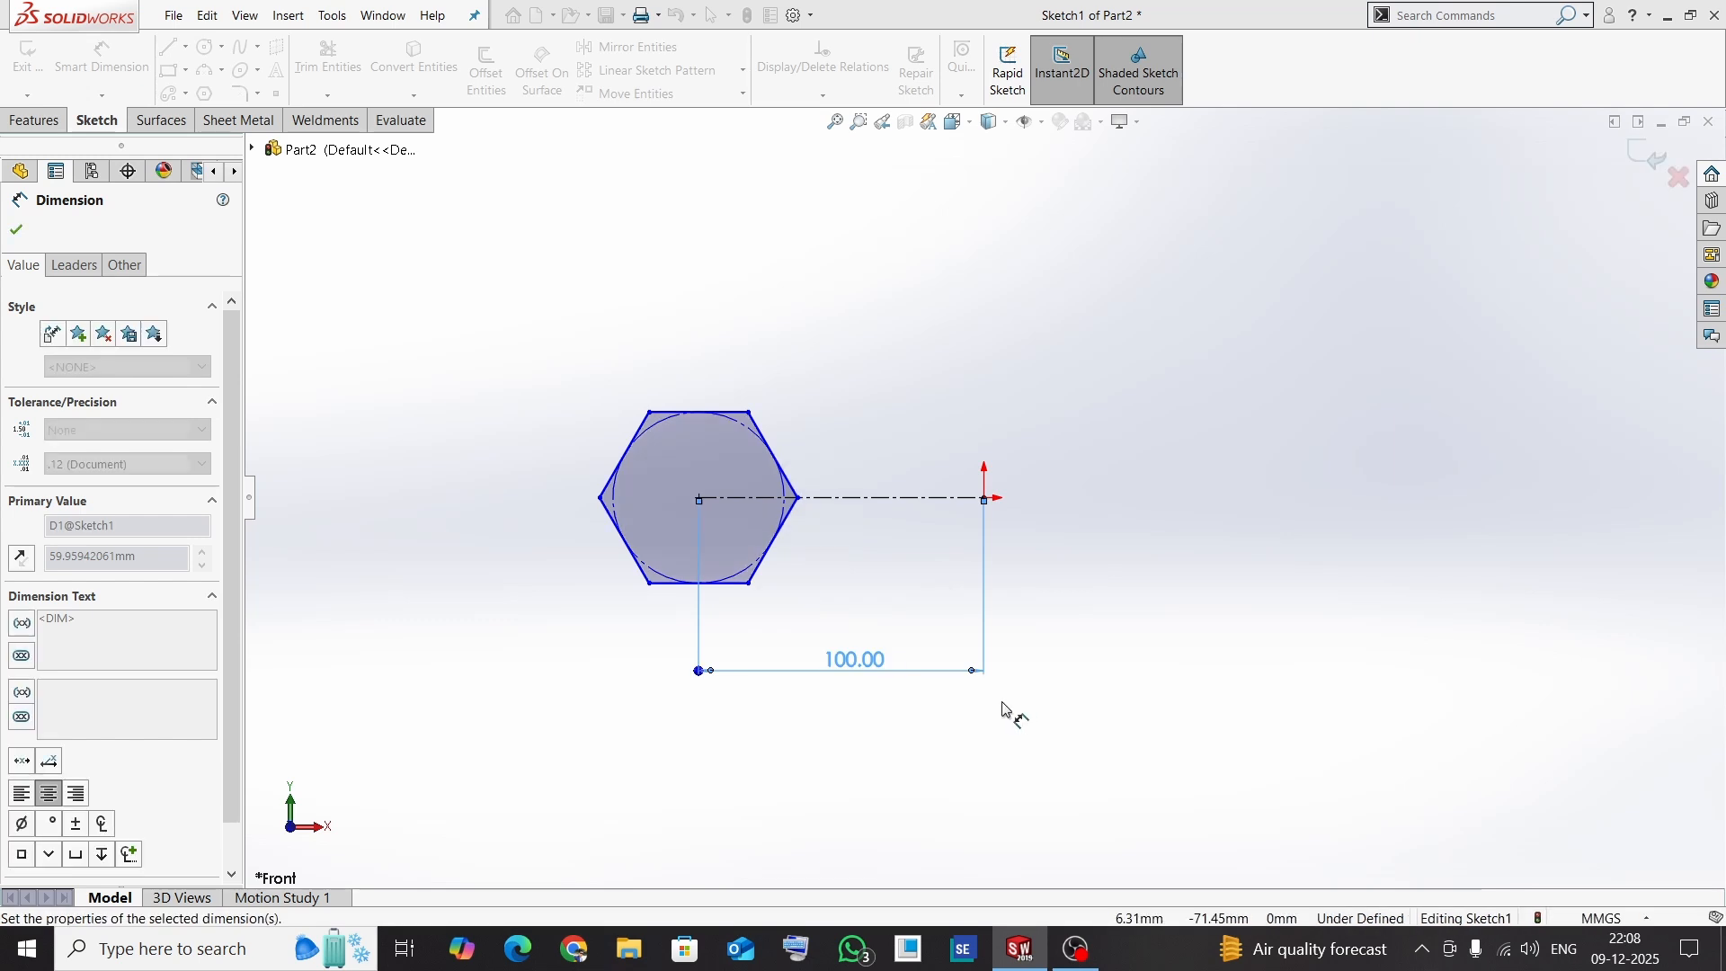
left_click(16, 229)
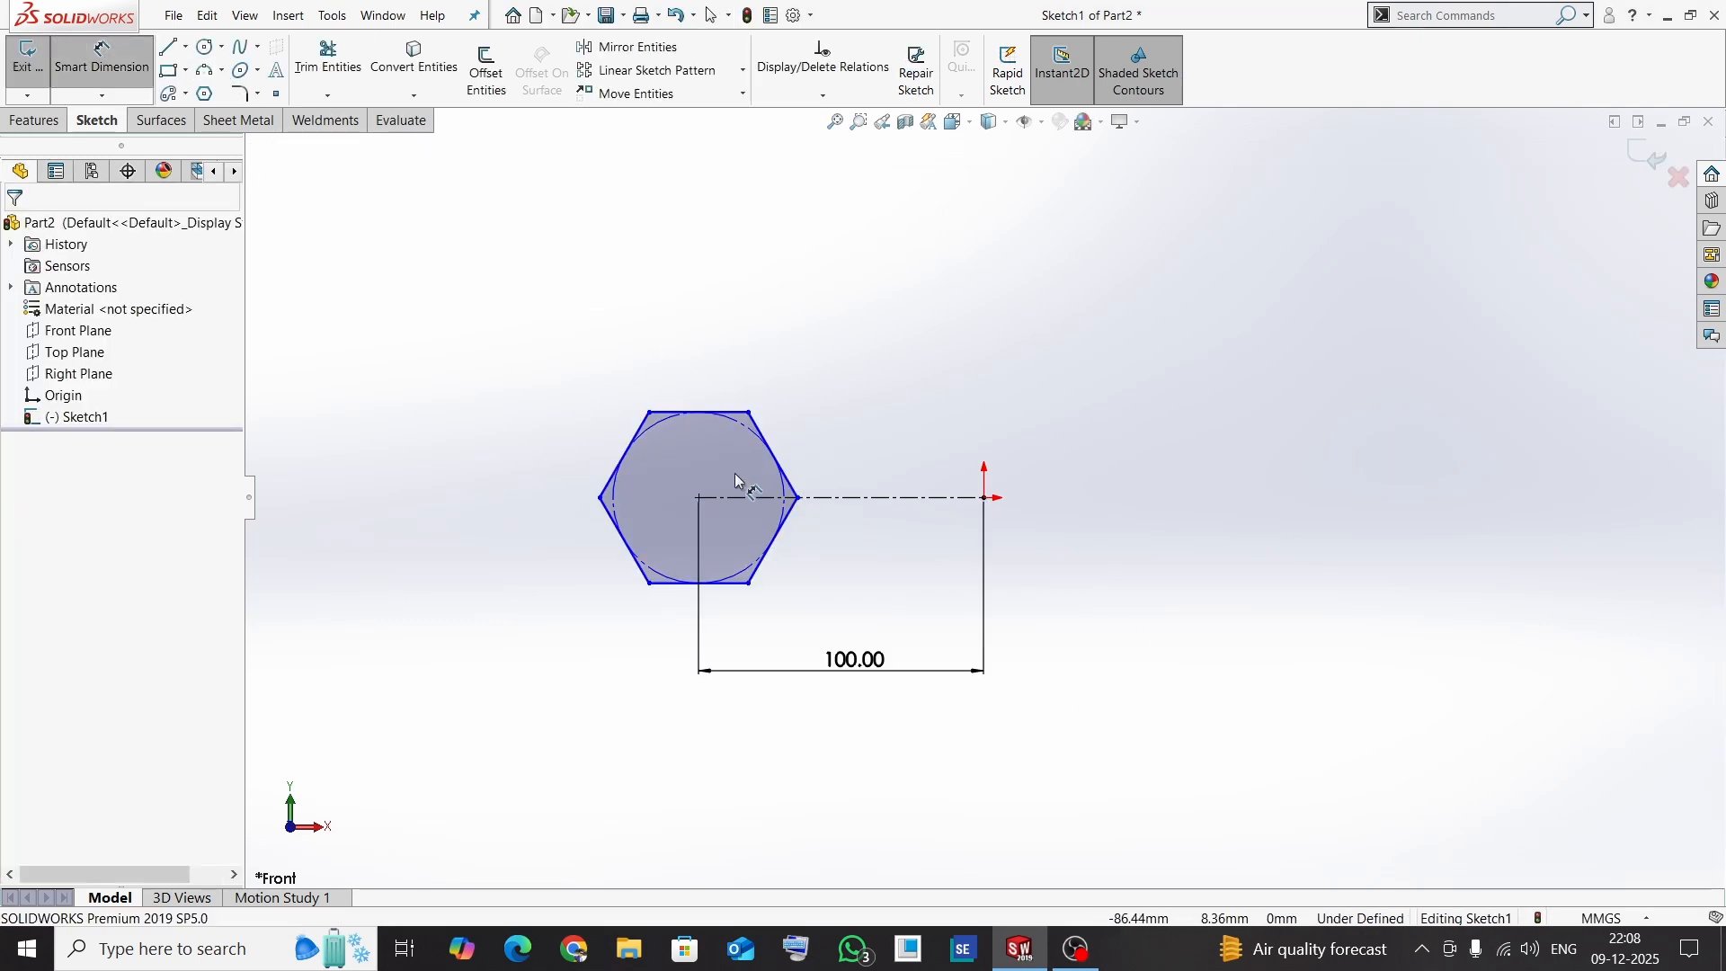
- Dimension the hexagon's upper side at 35 mm and make its vertex nearest the origin coincident with the centerline
left_click(688, 412)
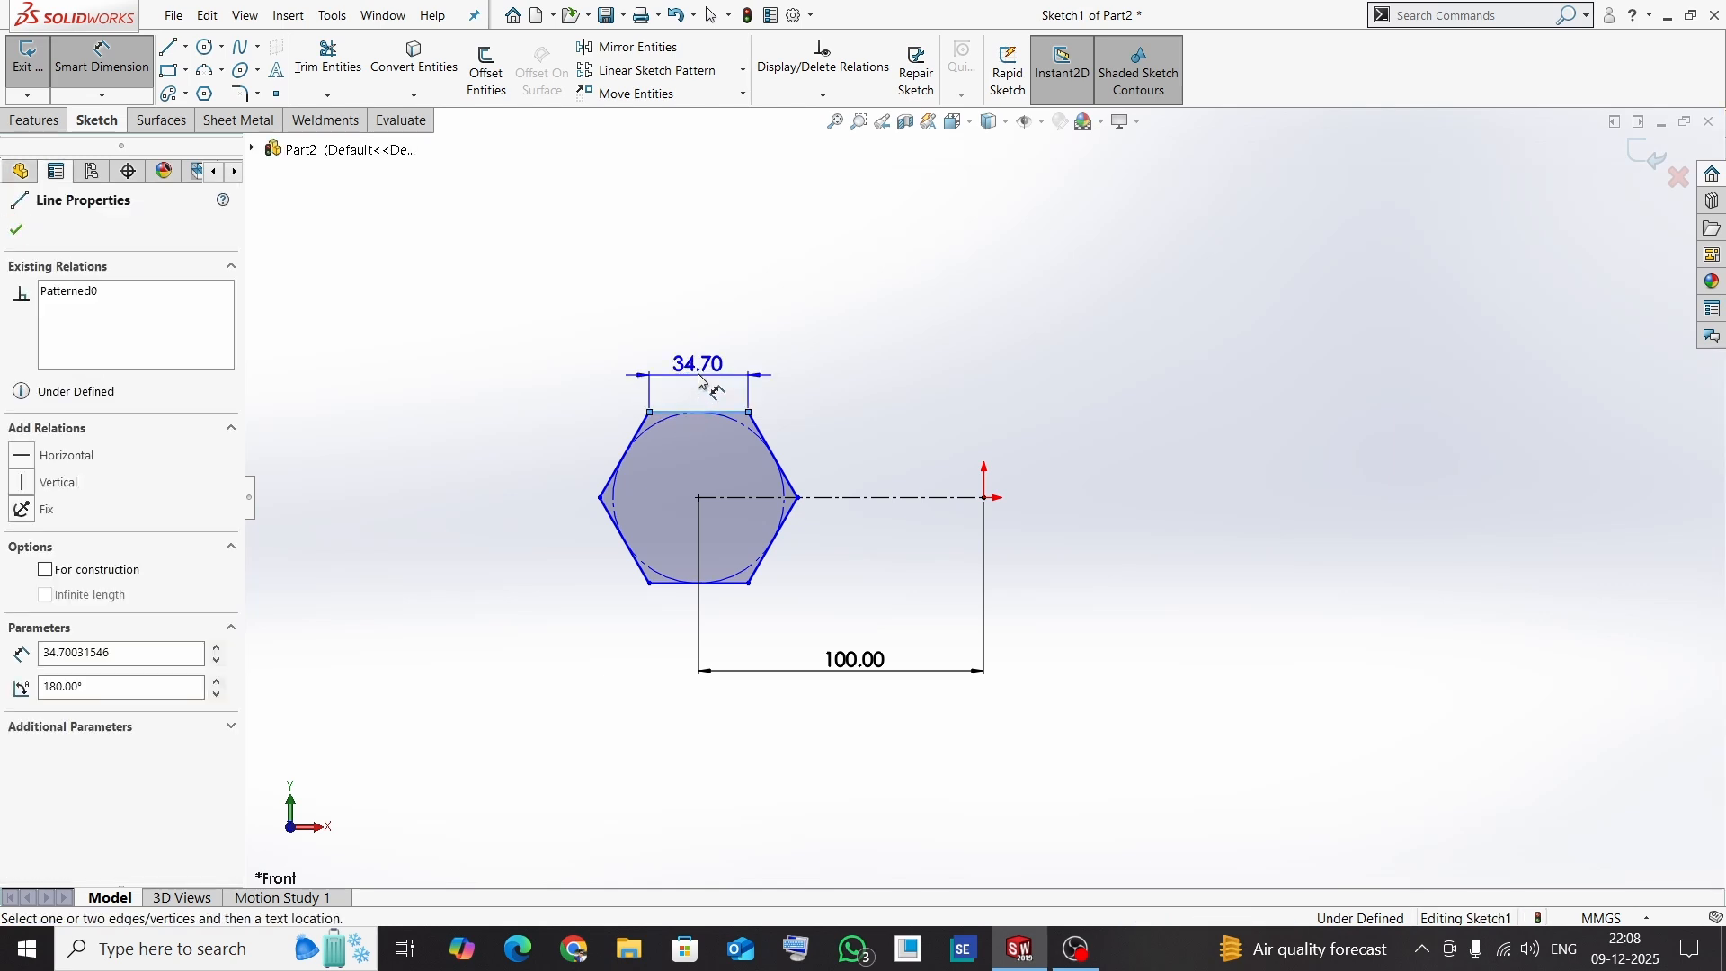
left_click(702, 376)
type("35")
key("Return")
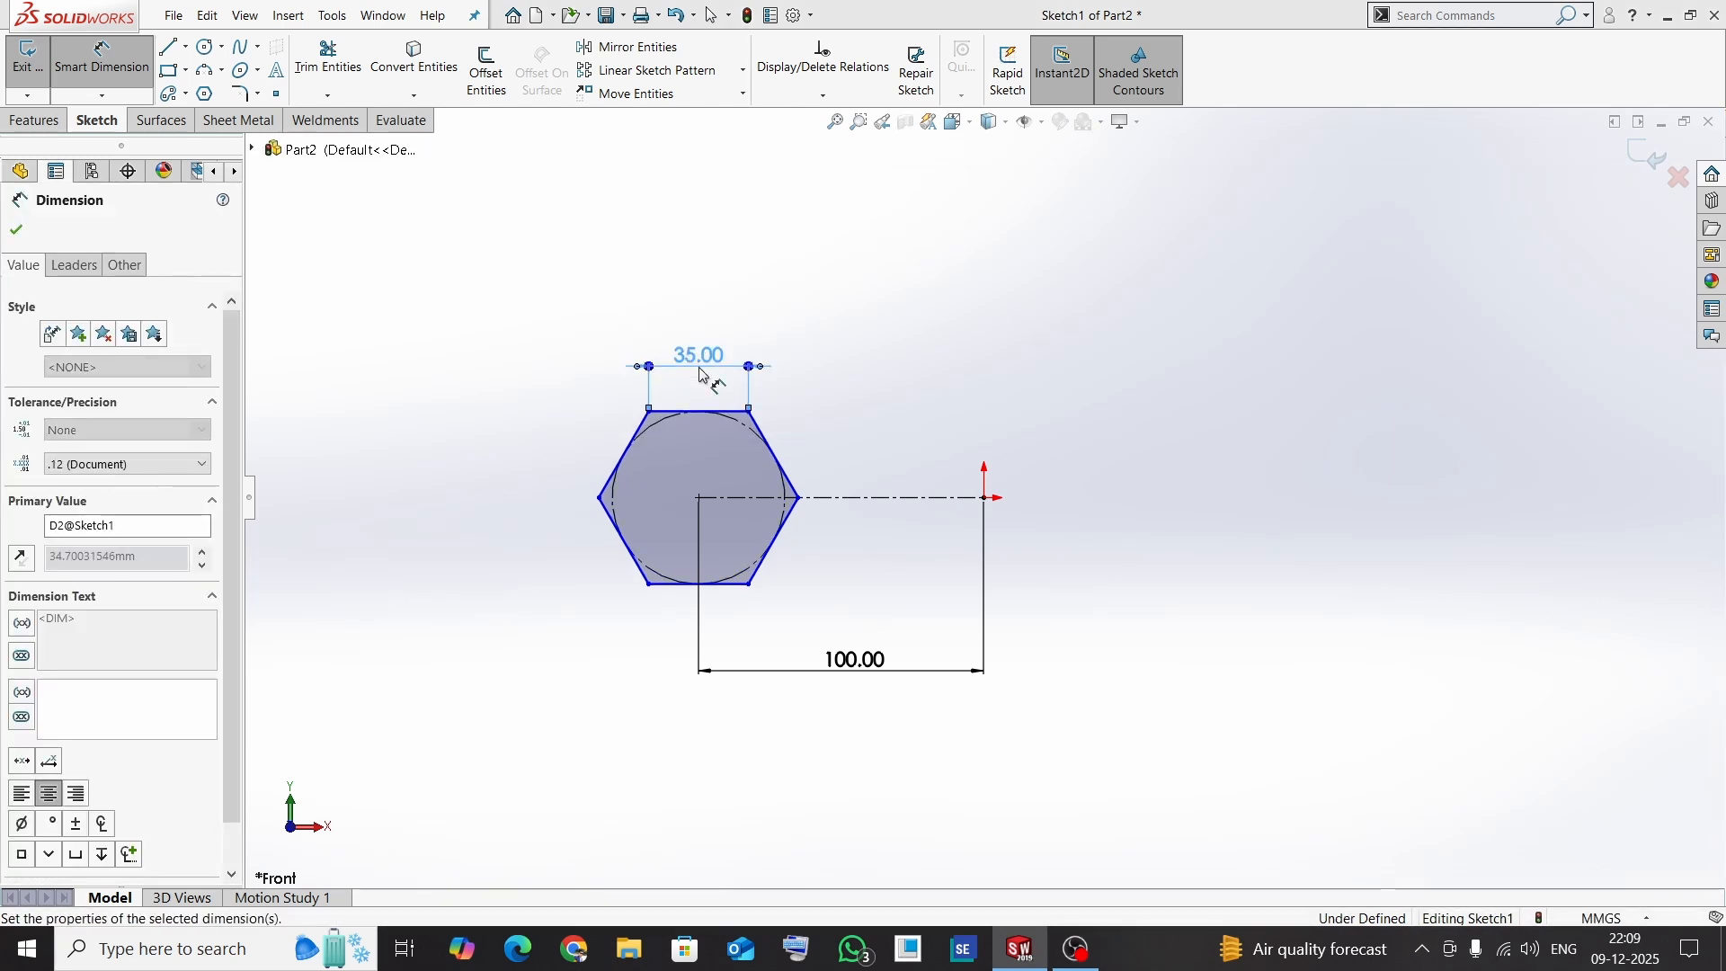
key("Escape")
key("Escape")
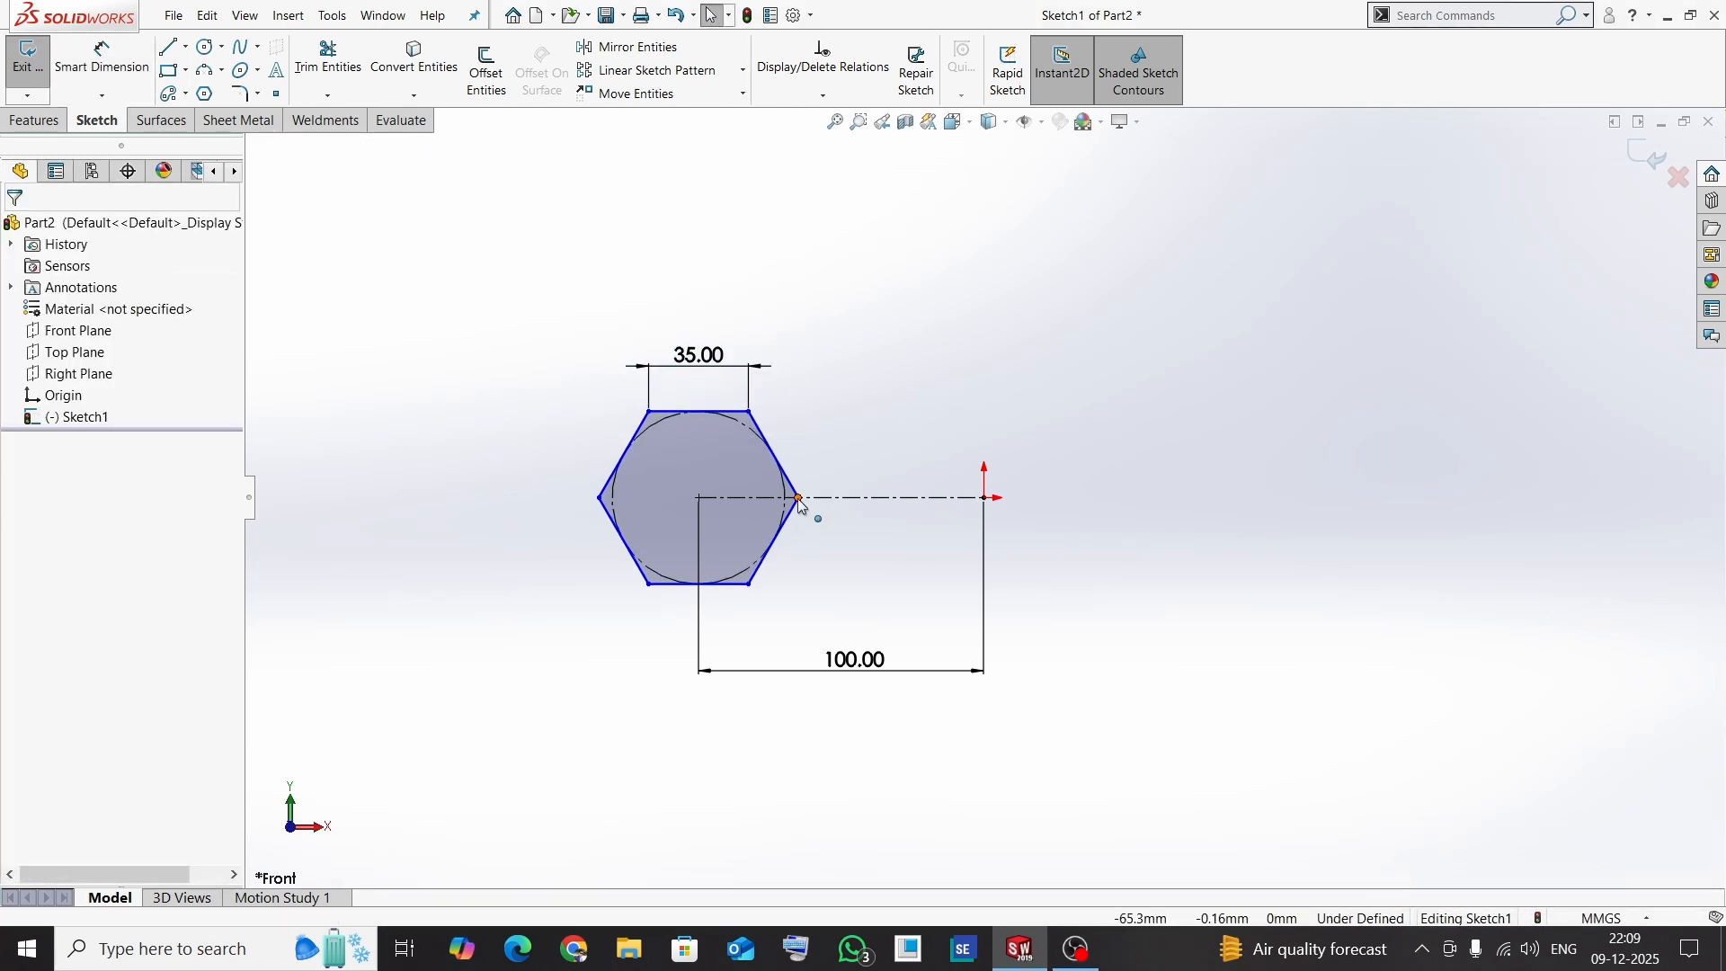
mouse_move(798, 497)
left_mouse_down()
mouse_move(814, 462)
mouse_move(799, 497)
left_mouse_up()
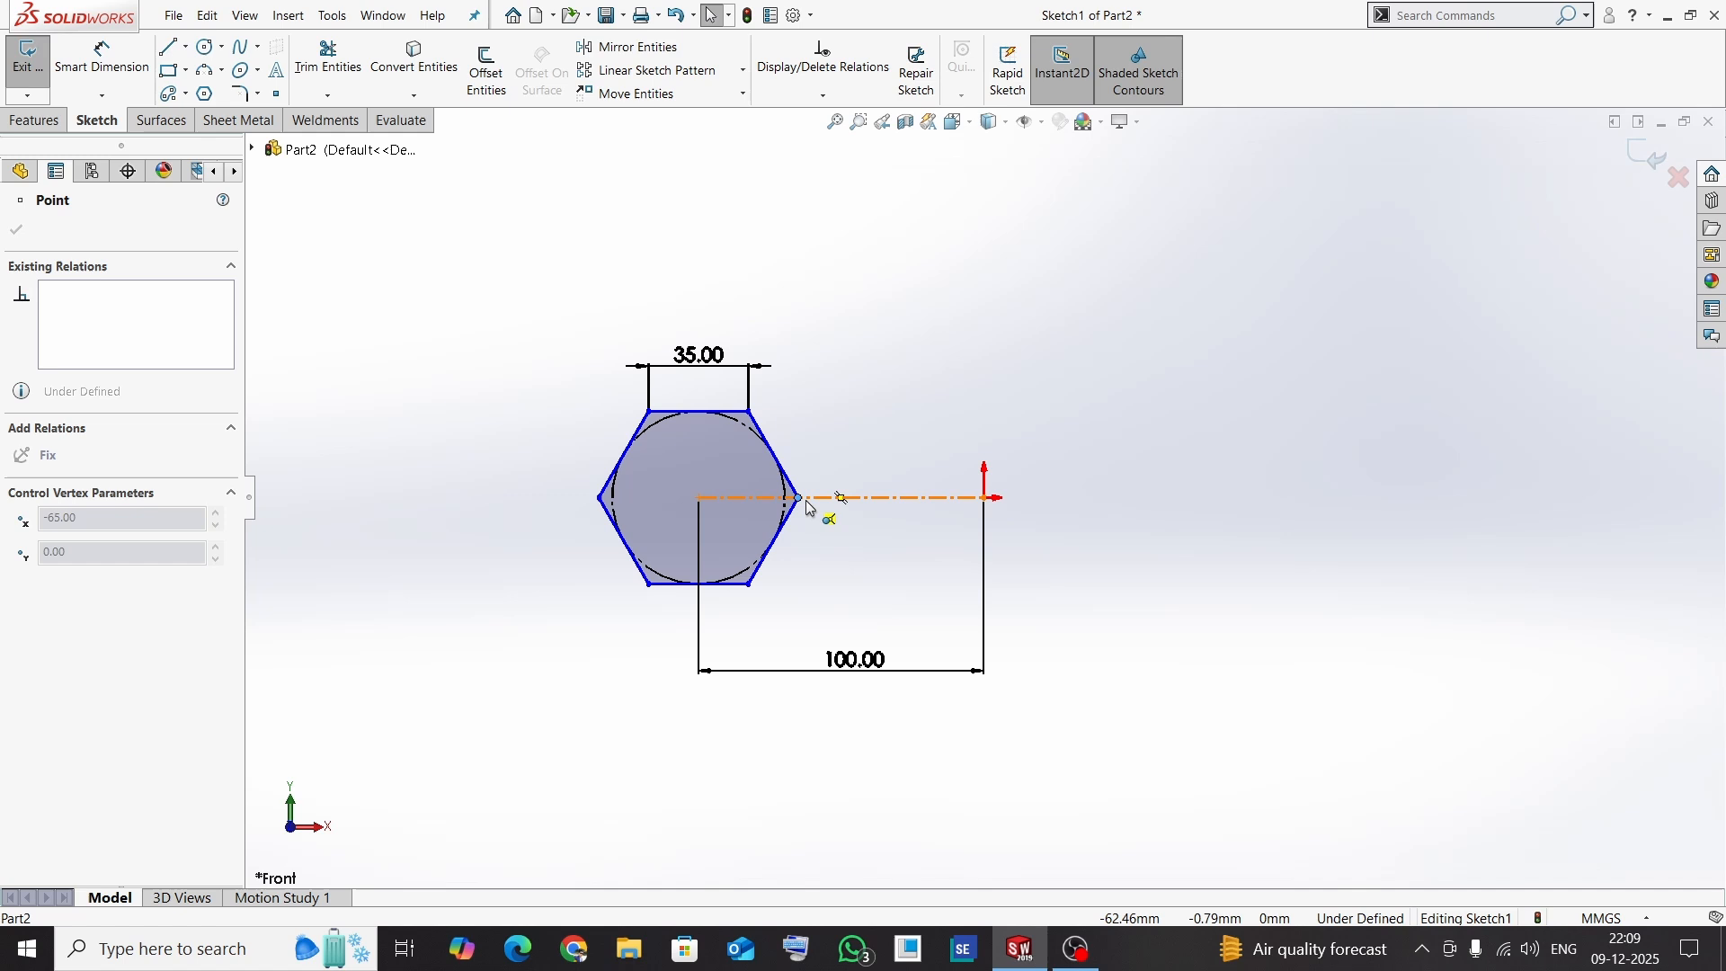
left_click(919, 305)
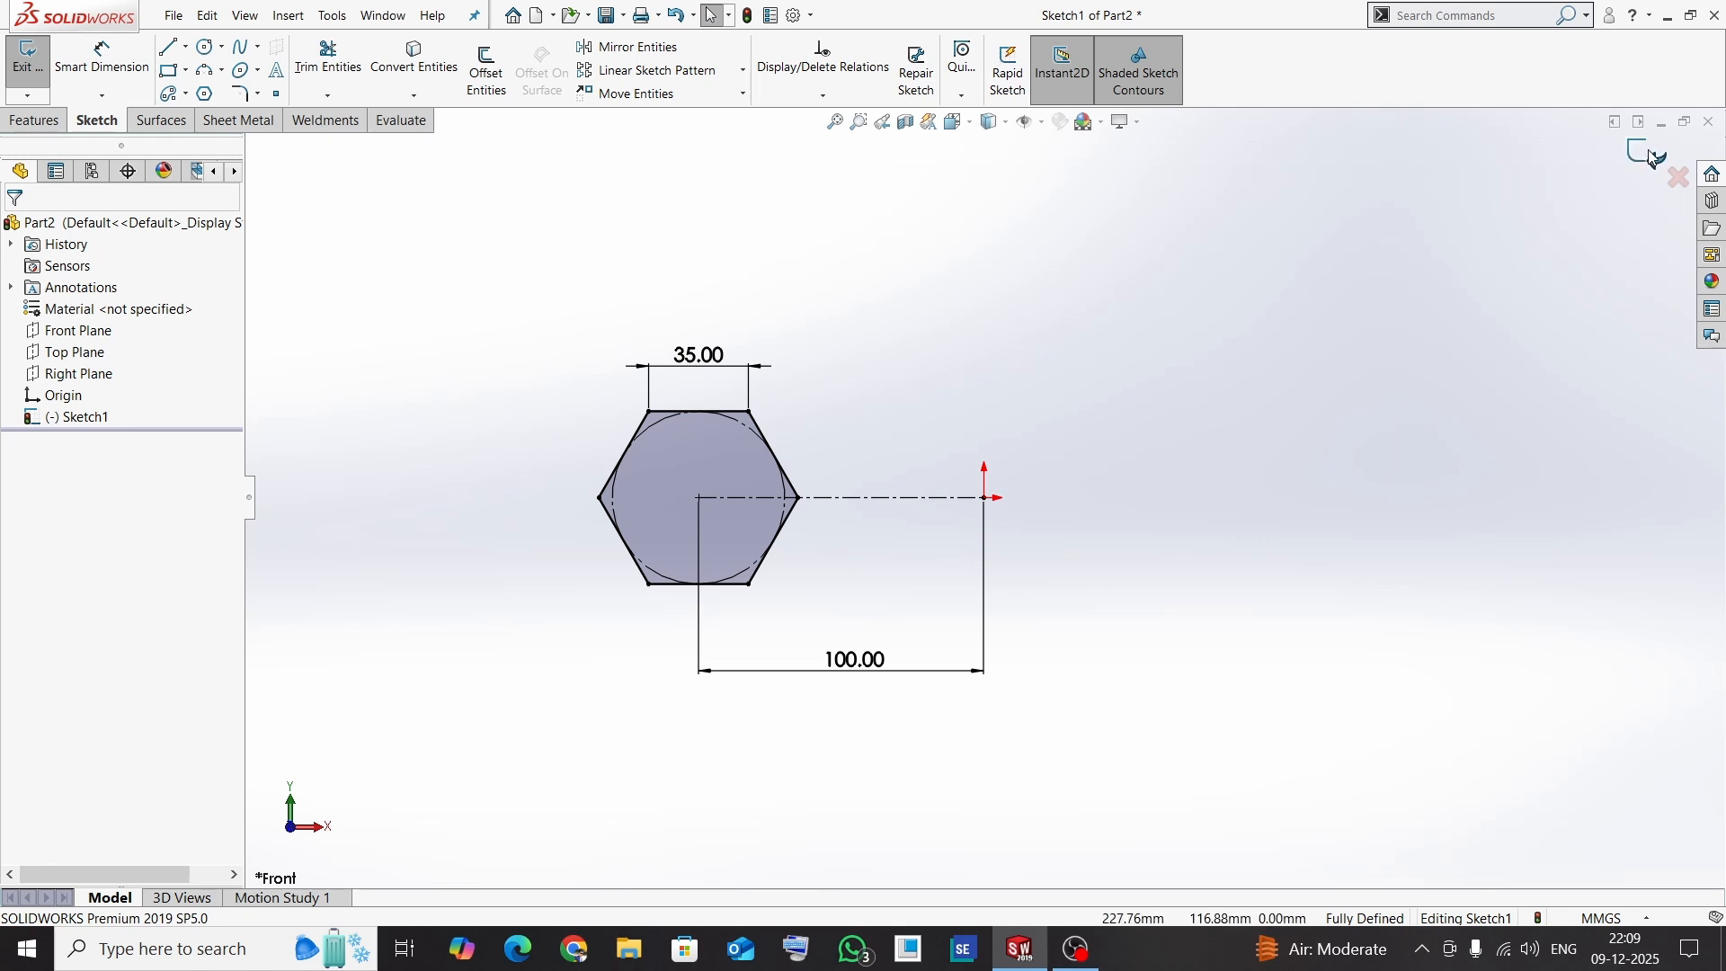
- Try to revolve the hexagon 360 degrees about the horizontal centerline
key("r")
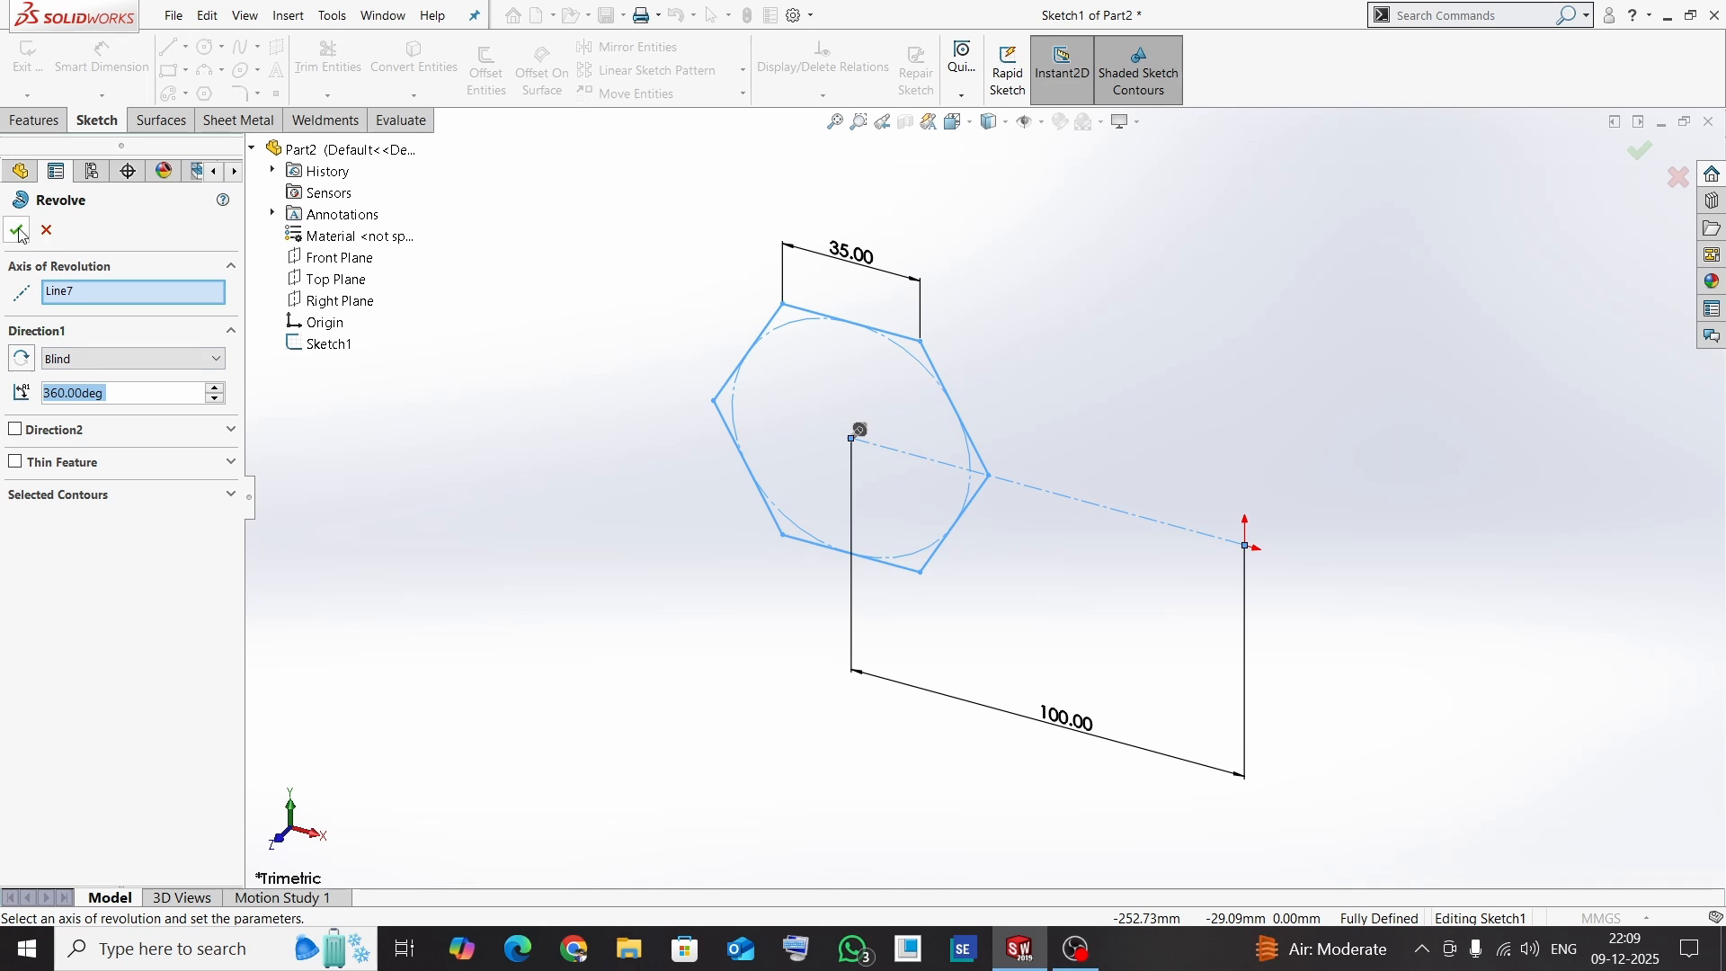
left_click(101, 293)
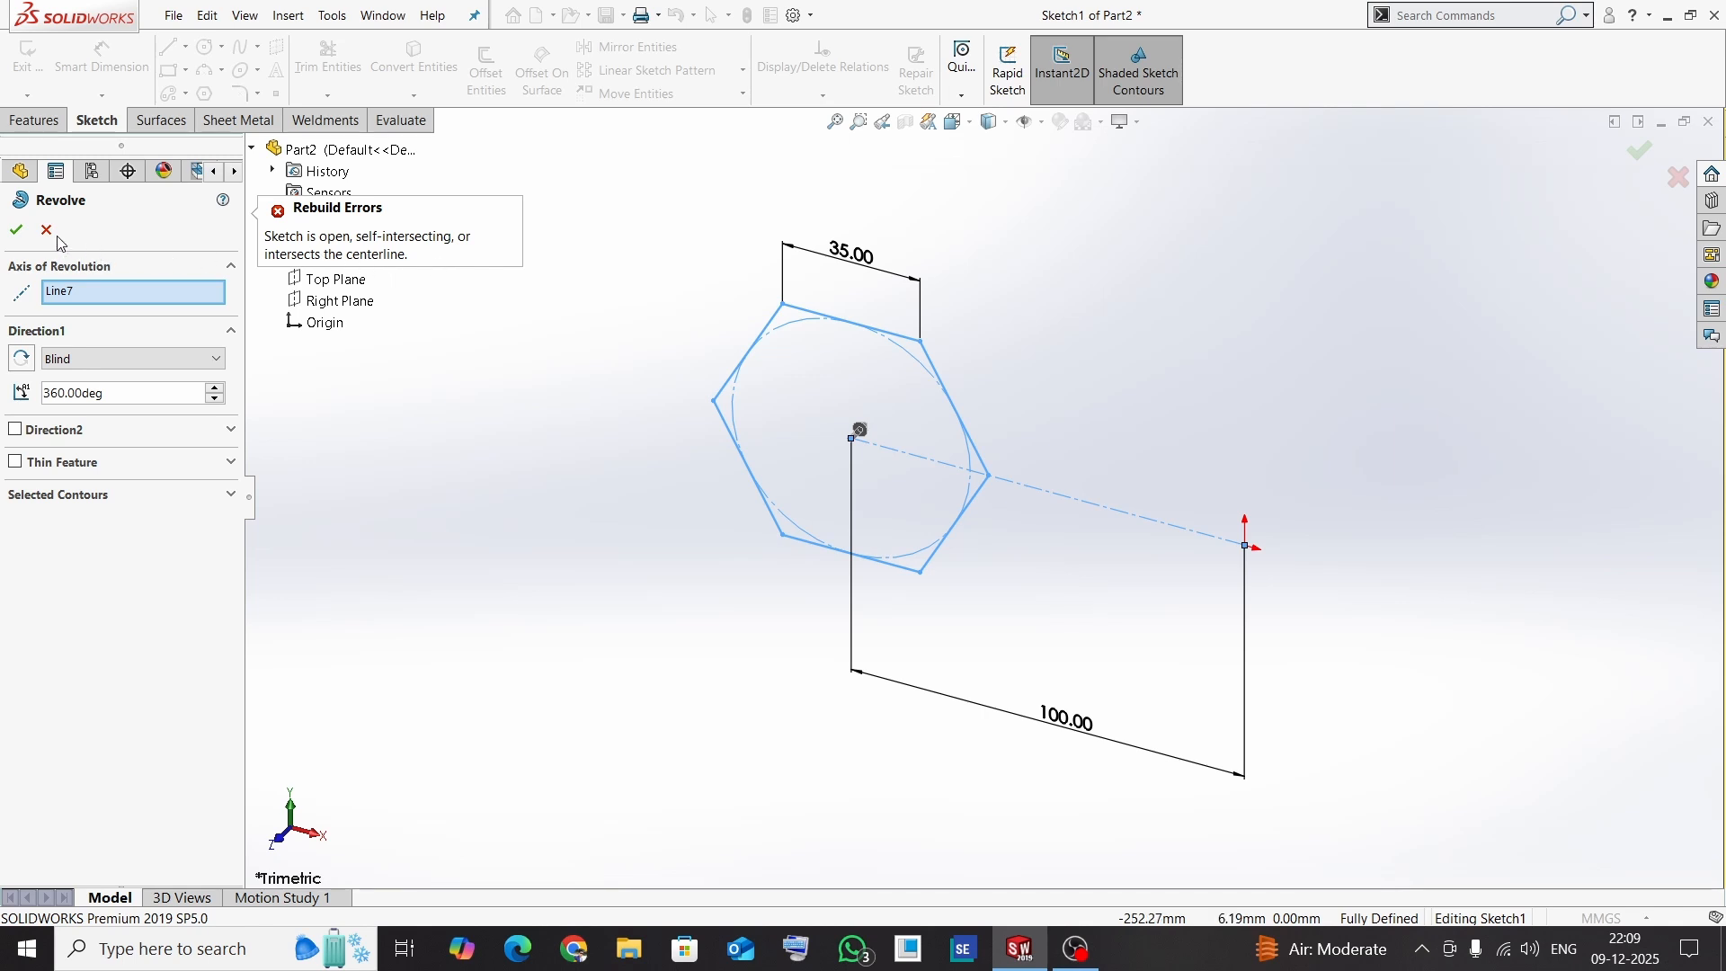
left_click(17, 232)
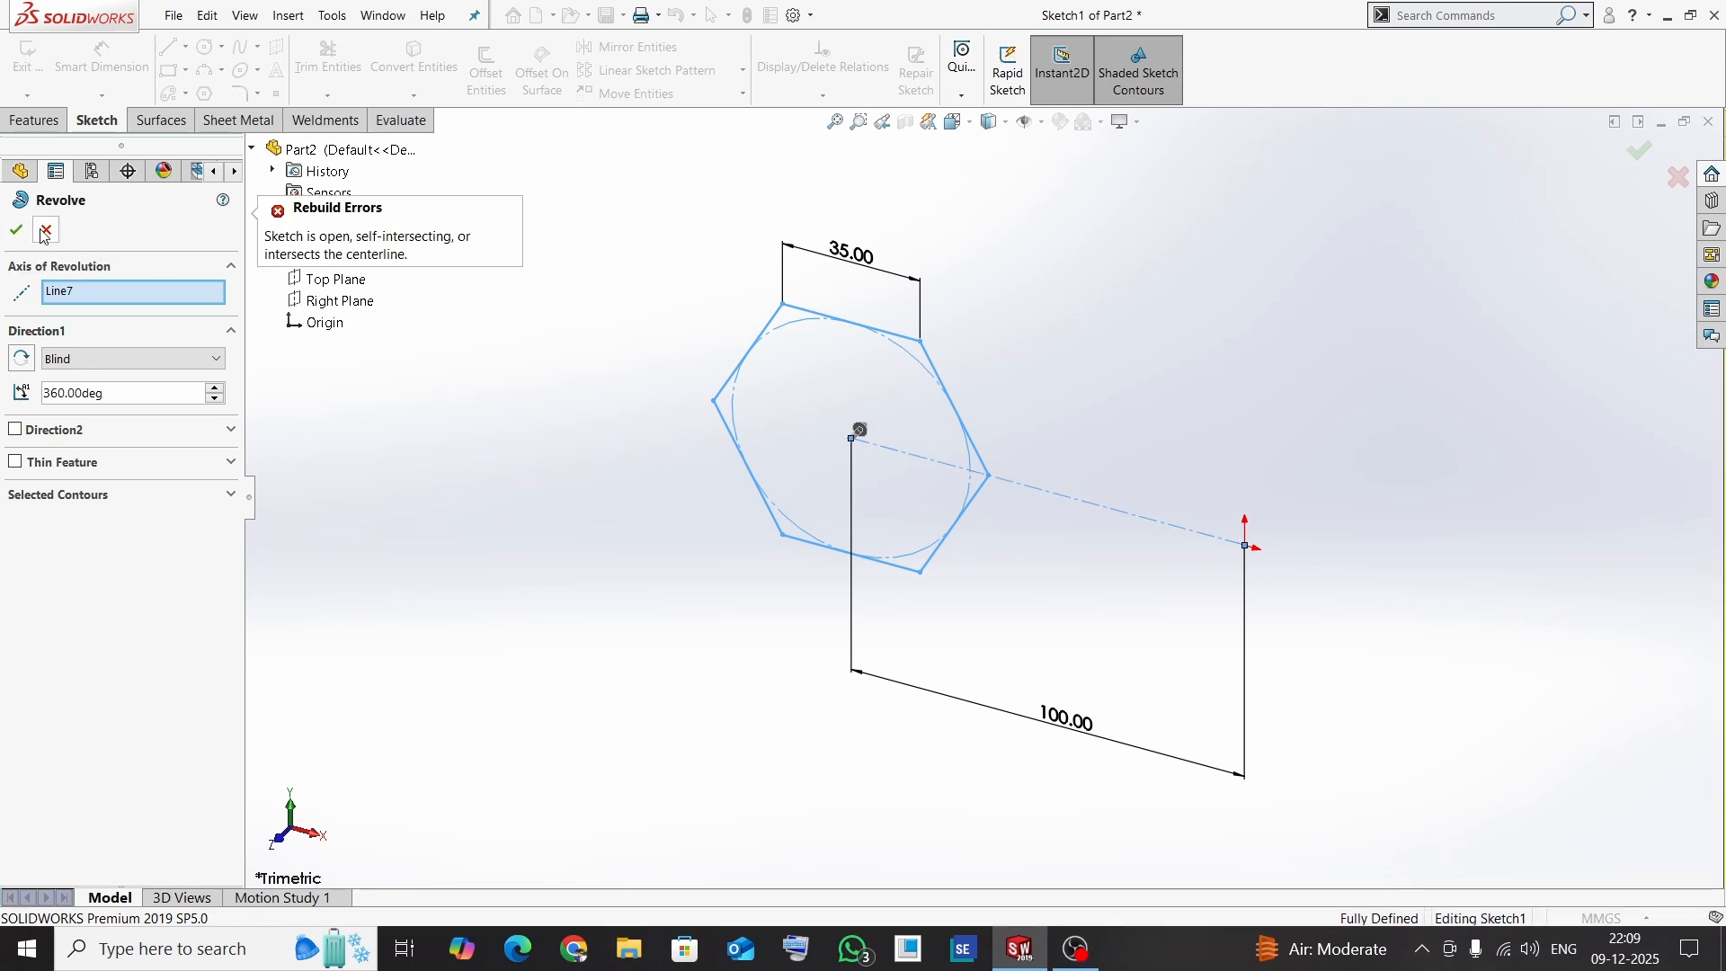
left_click(46, 231)
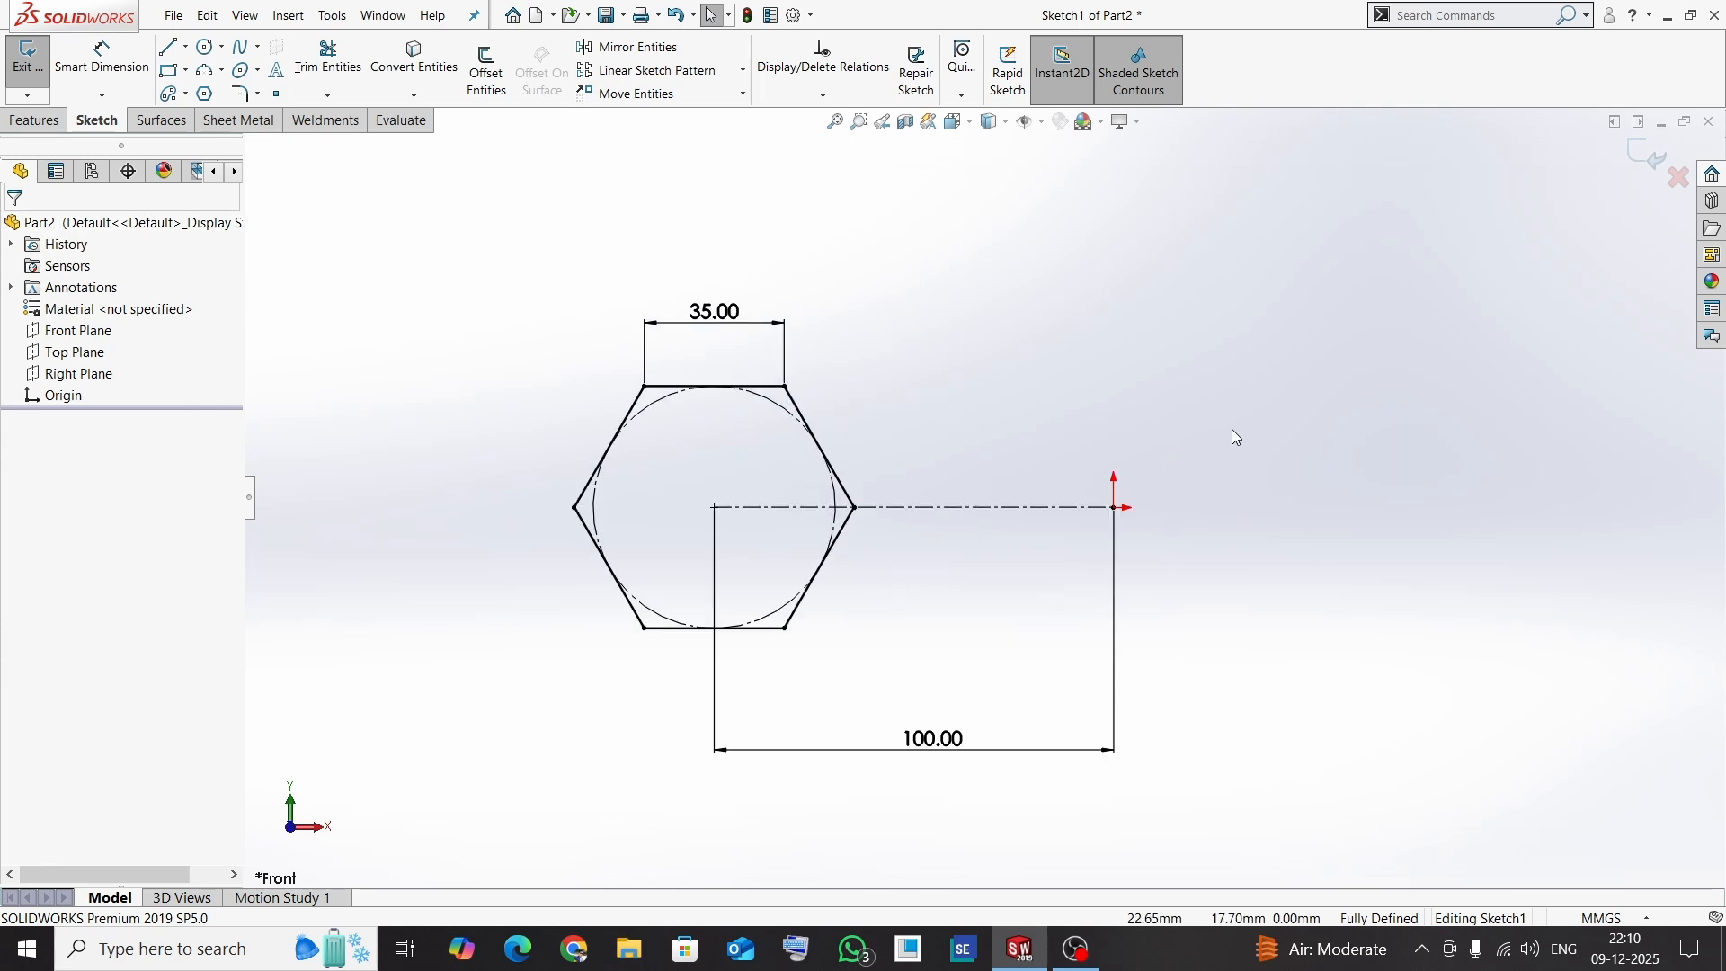
- Draw a vertical centerline upward from the origin and exit the sketch
left_click(185, 45)
left_click(216, 93)
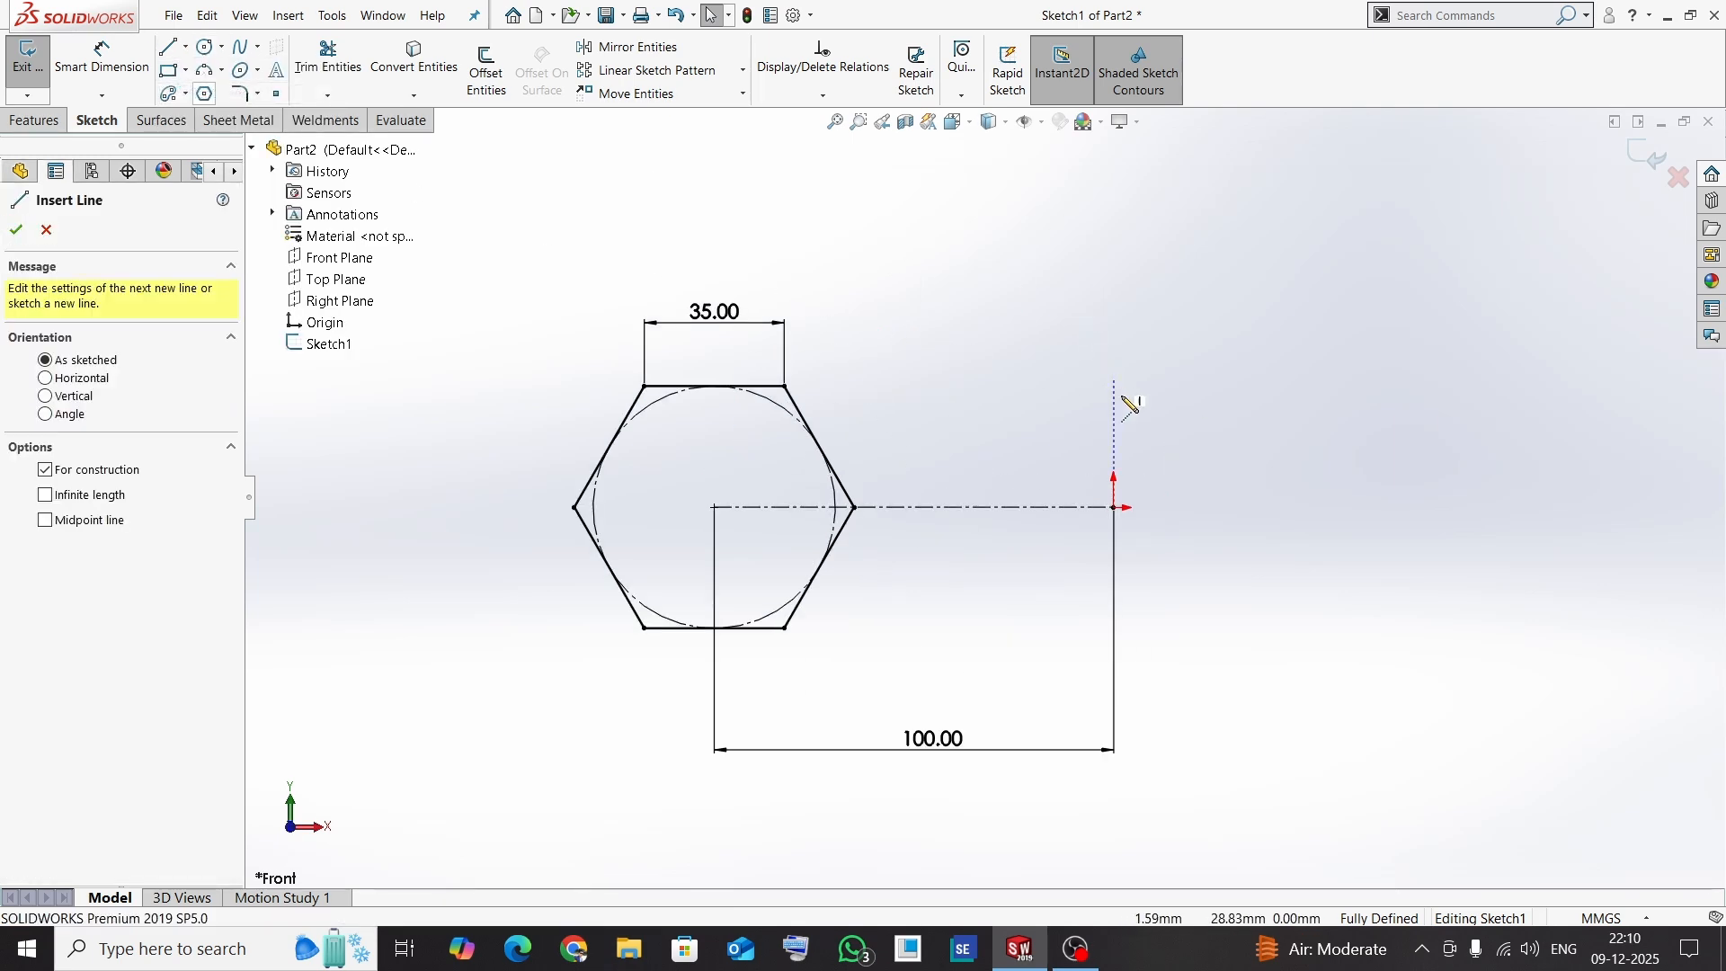
left_click(1114, 507)
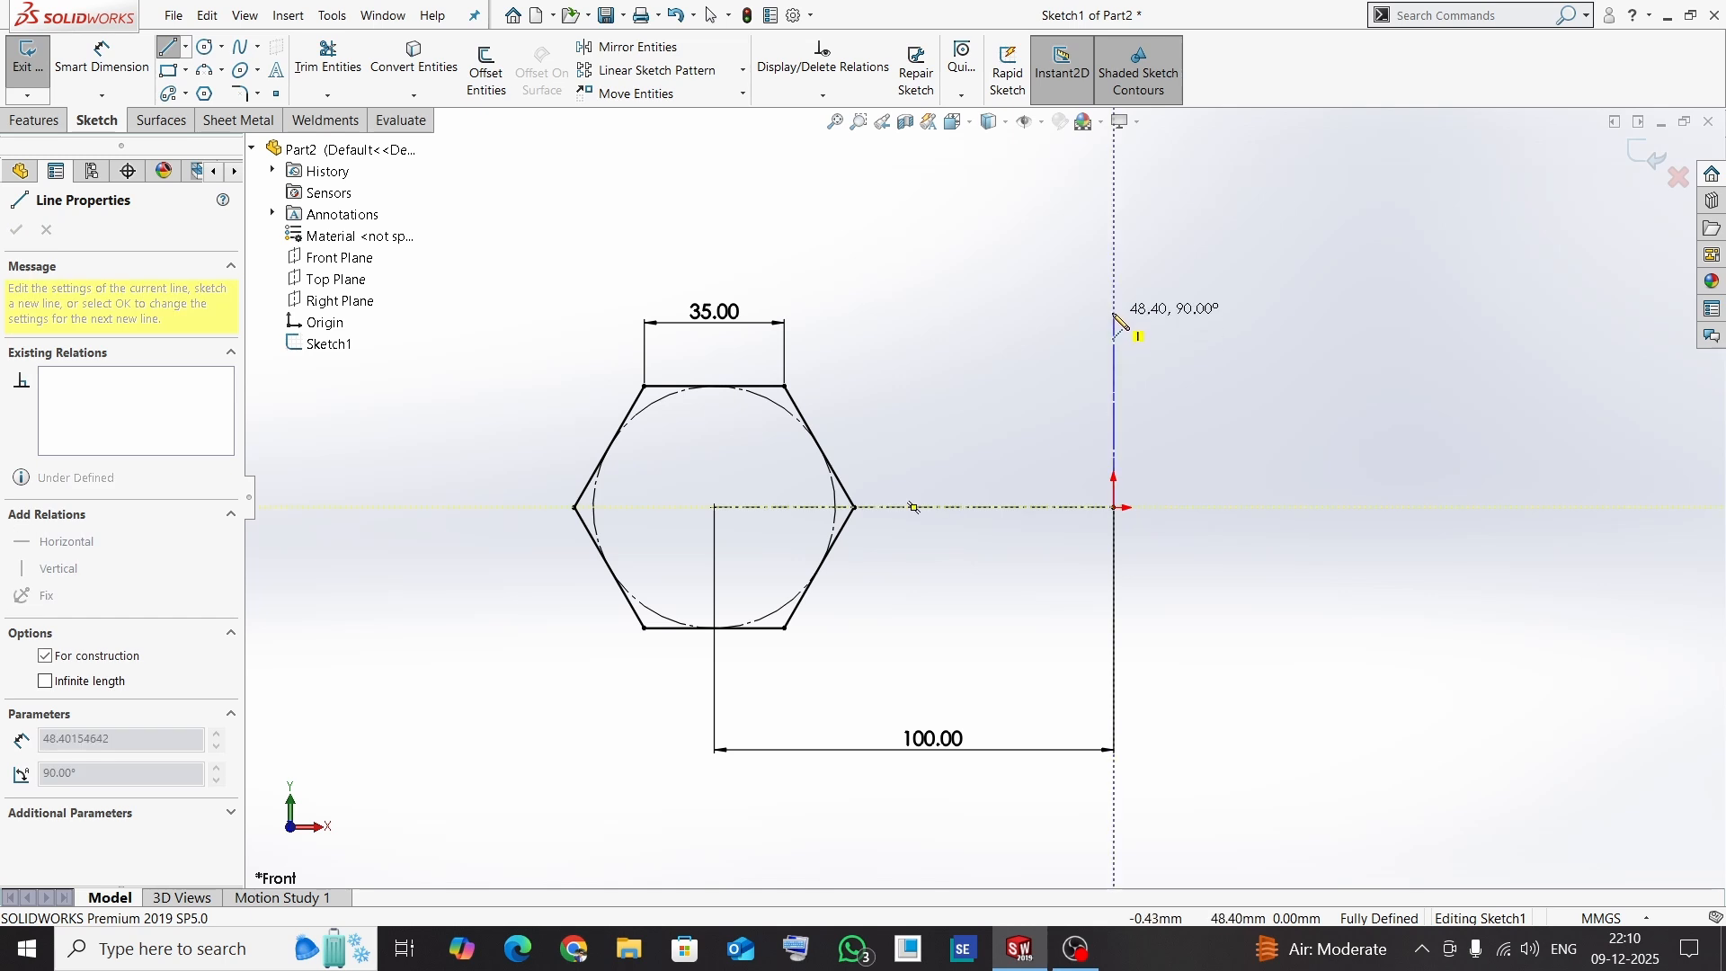
left_click(1114, 274)
key("Escape")
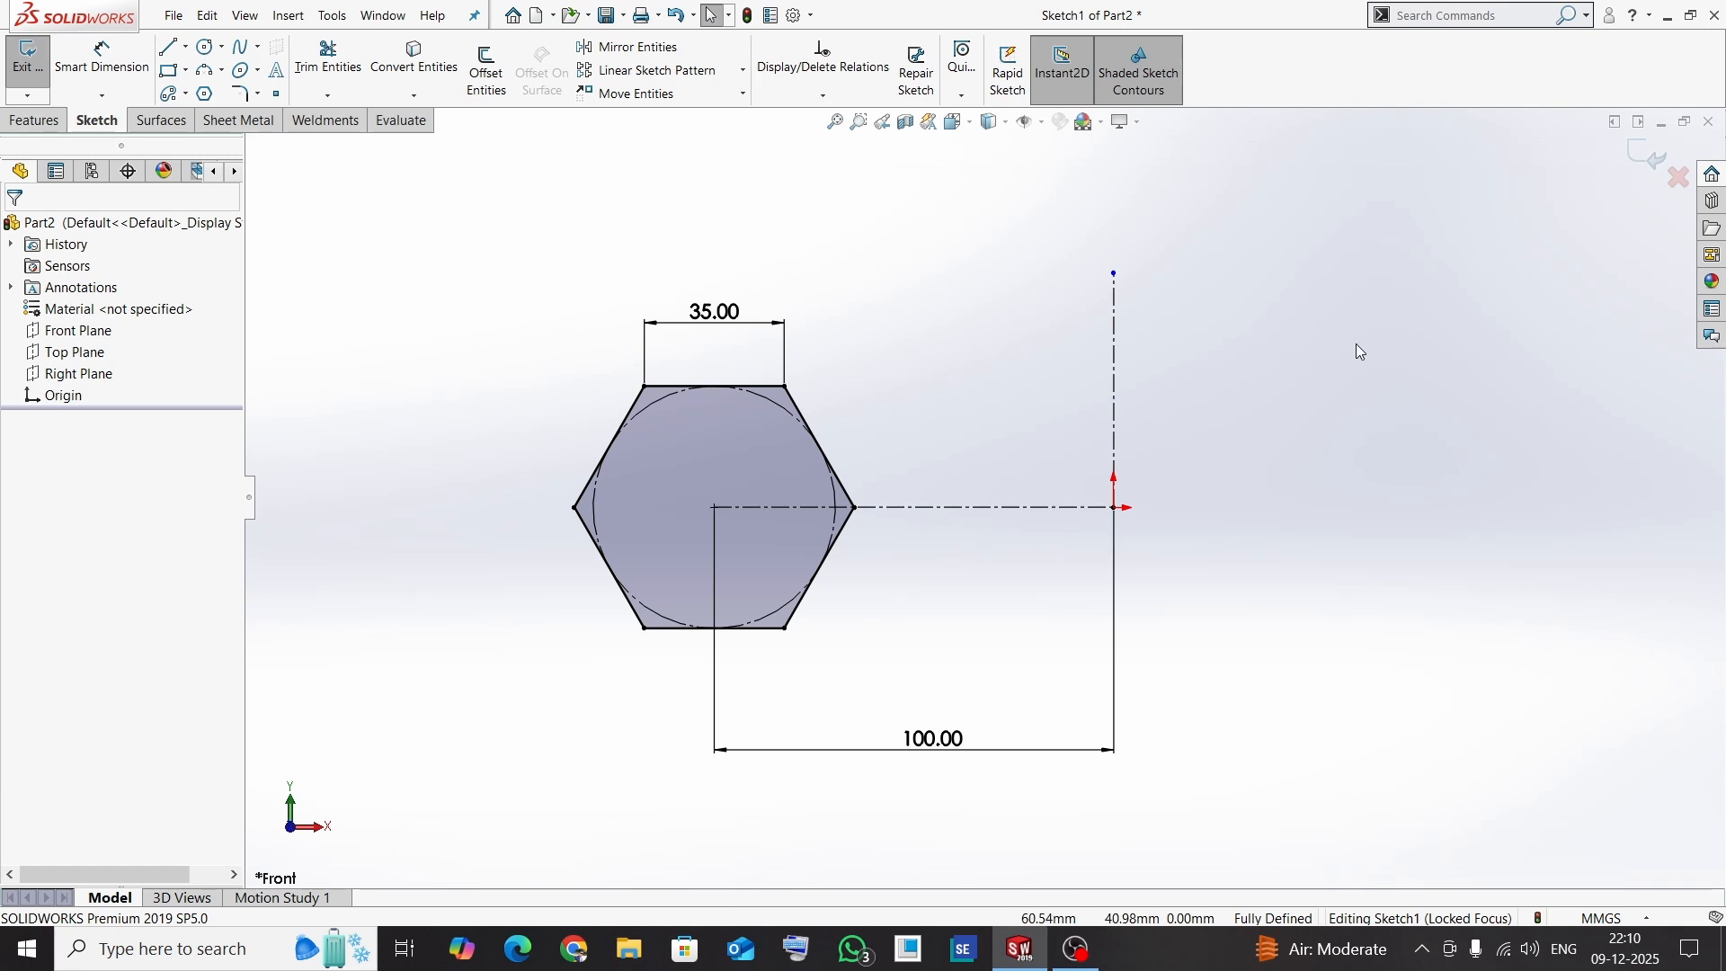
left_click(1644, 156)
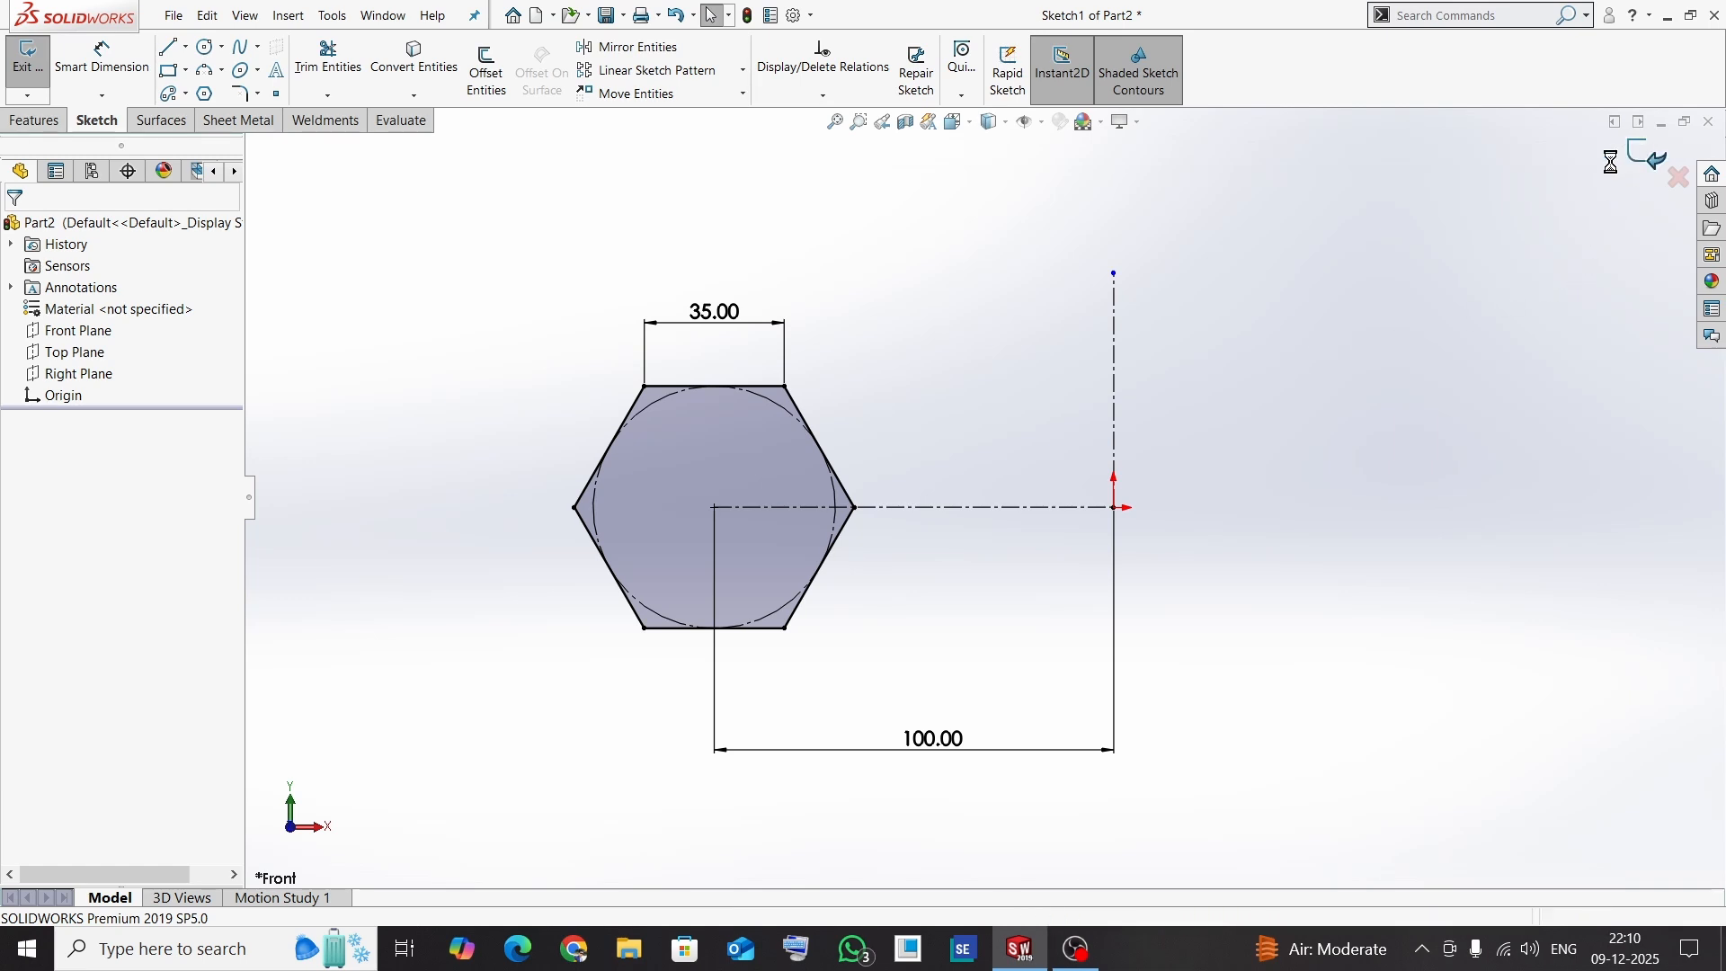
- Set up a 360-degree Revolved Boss/Base of the hexagon sketch using the vertical centerline as the axis of revolution
scroll(1000, 337, "up", 4)
middle_click_drag(1001, 337, 856, 347)
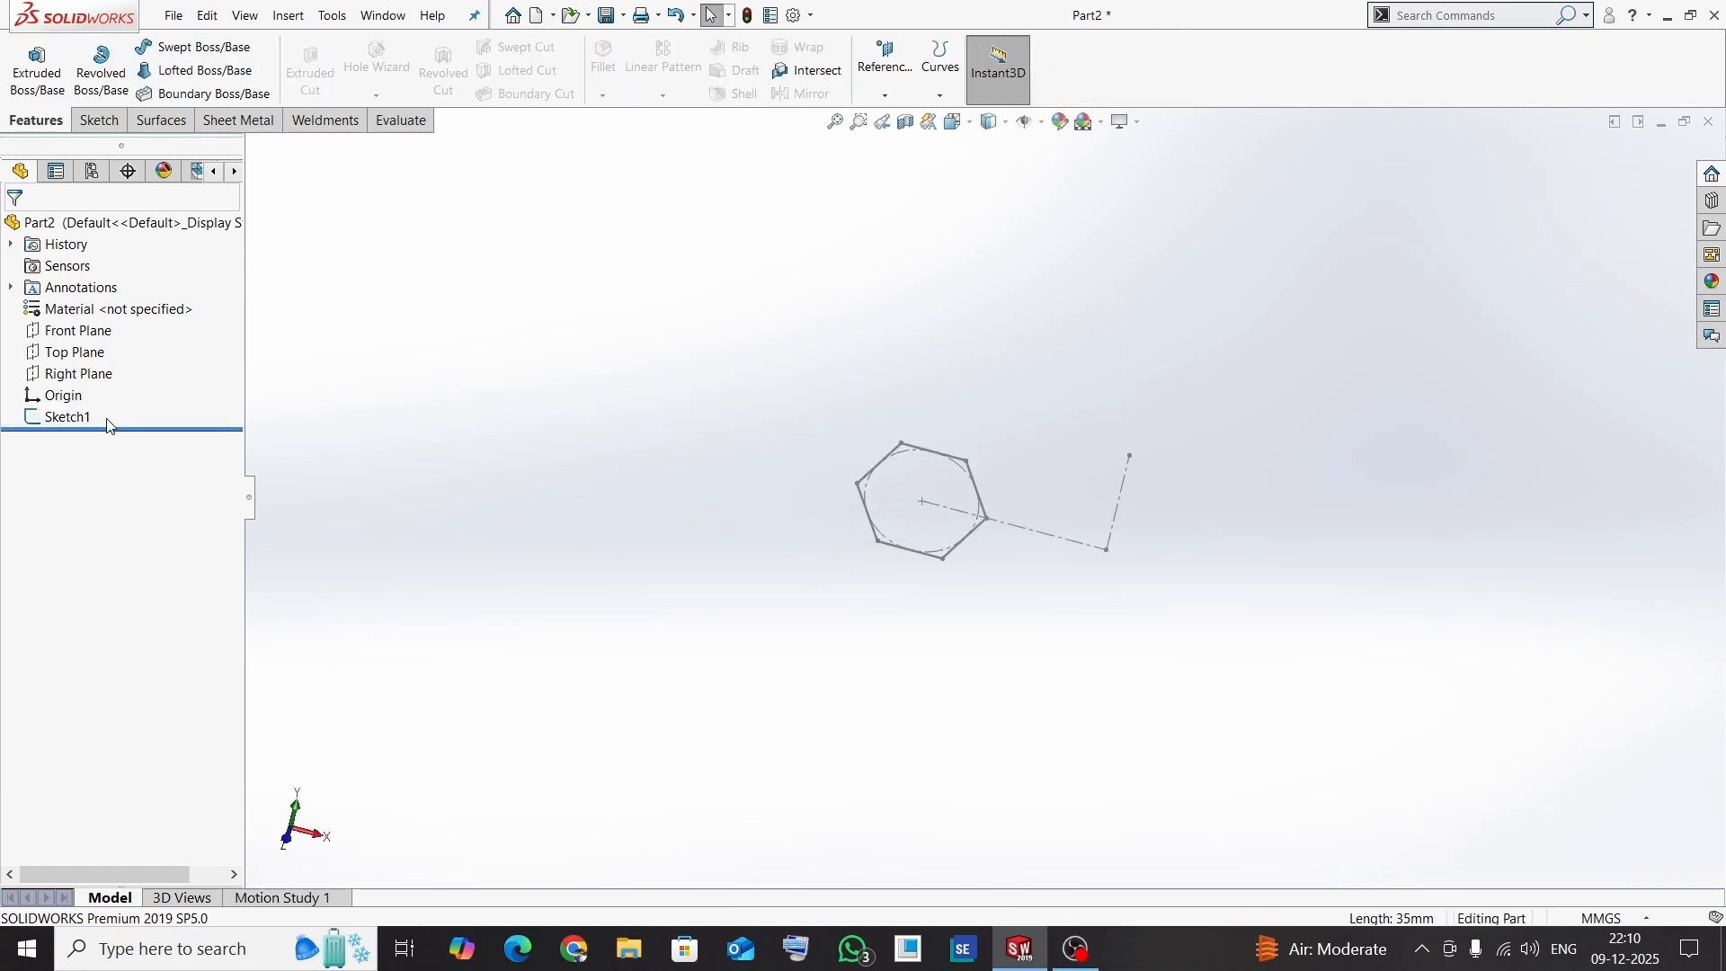
left_click(54, 419)
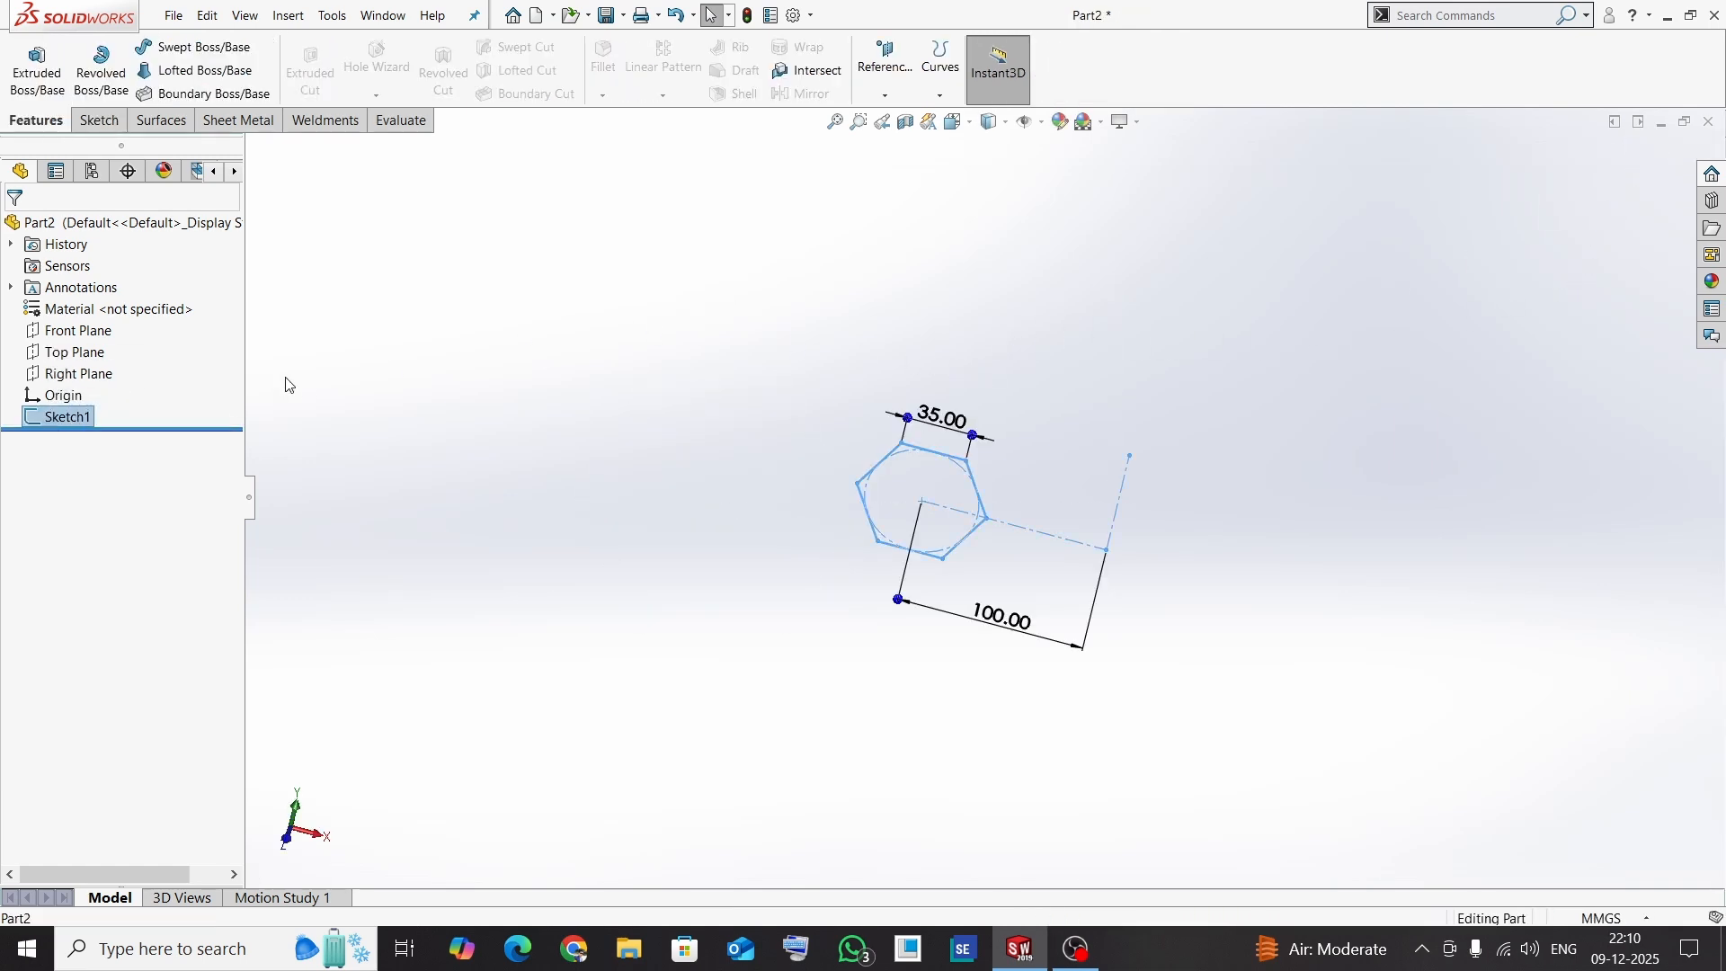
left_click(100, 72)
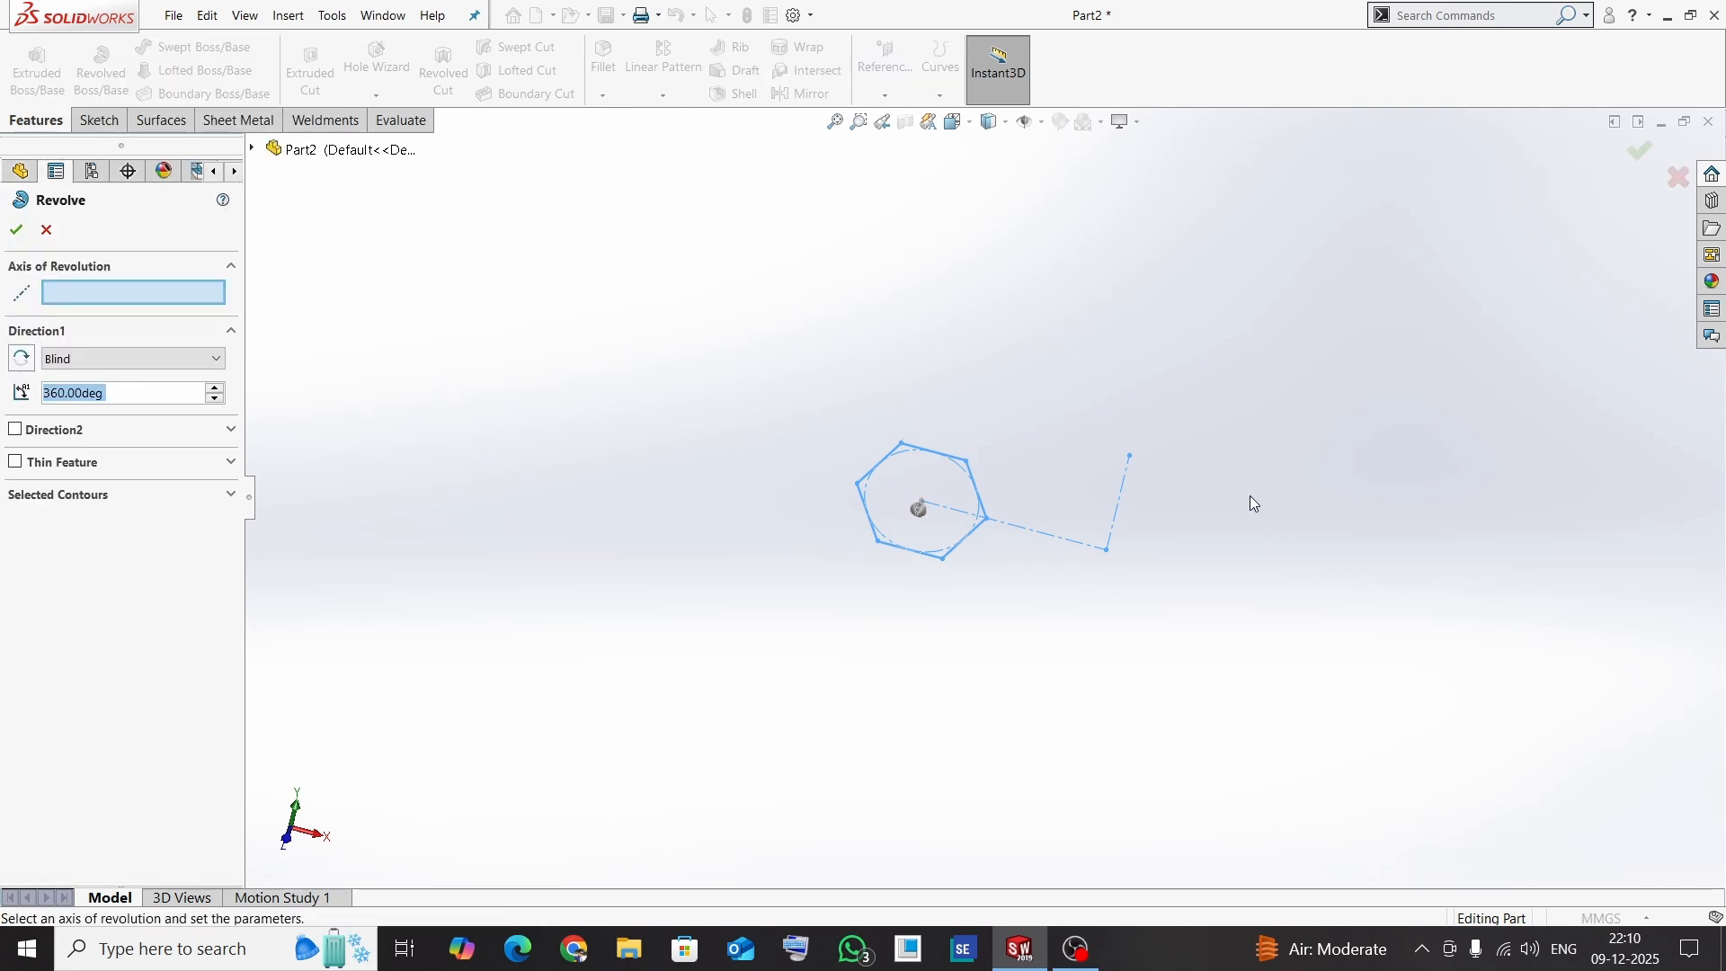
scroll(1248, 500, "down", 3)
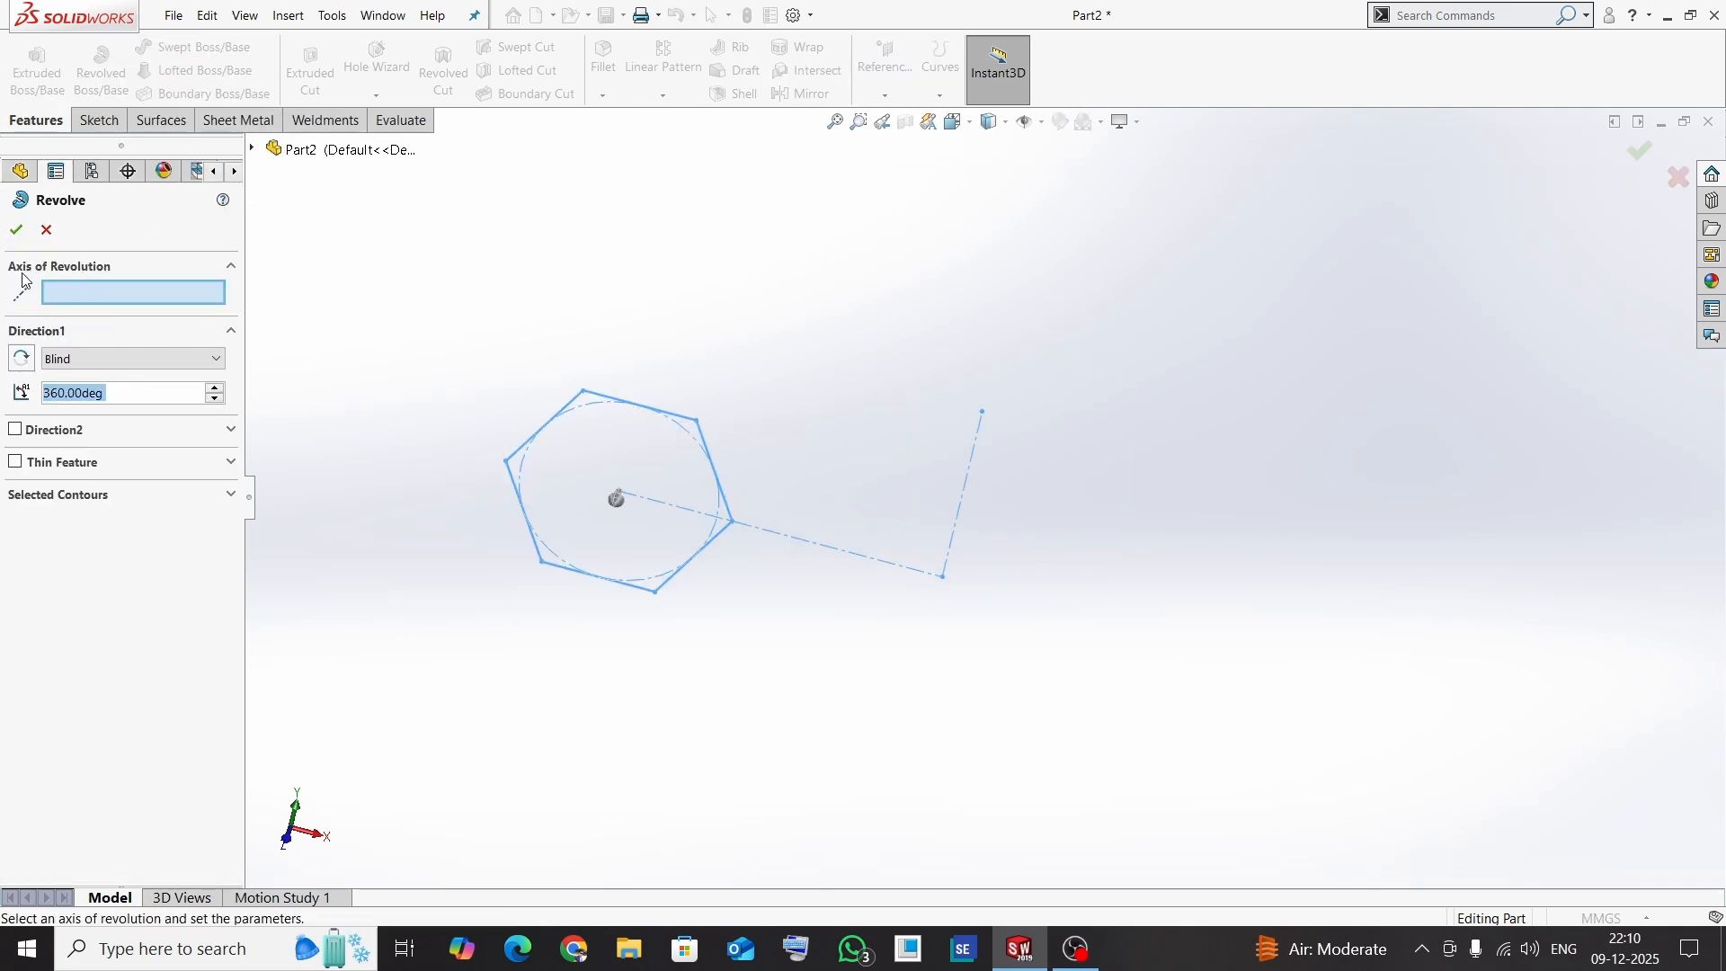
left_click(85, 290)
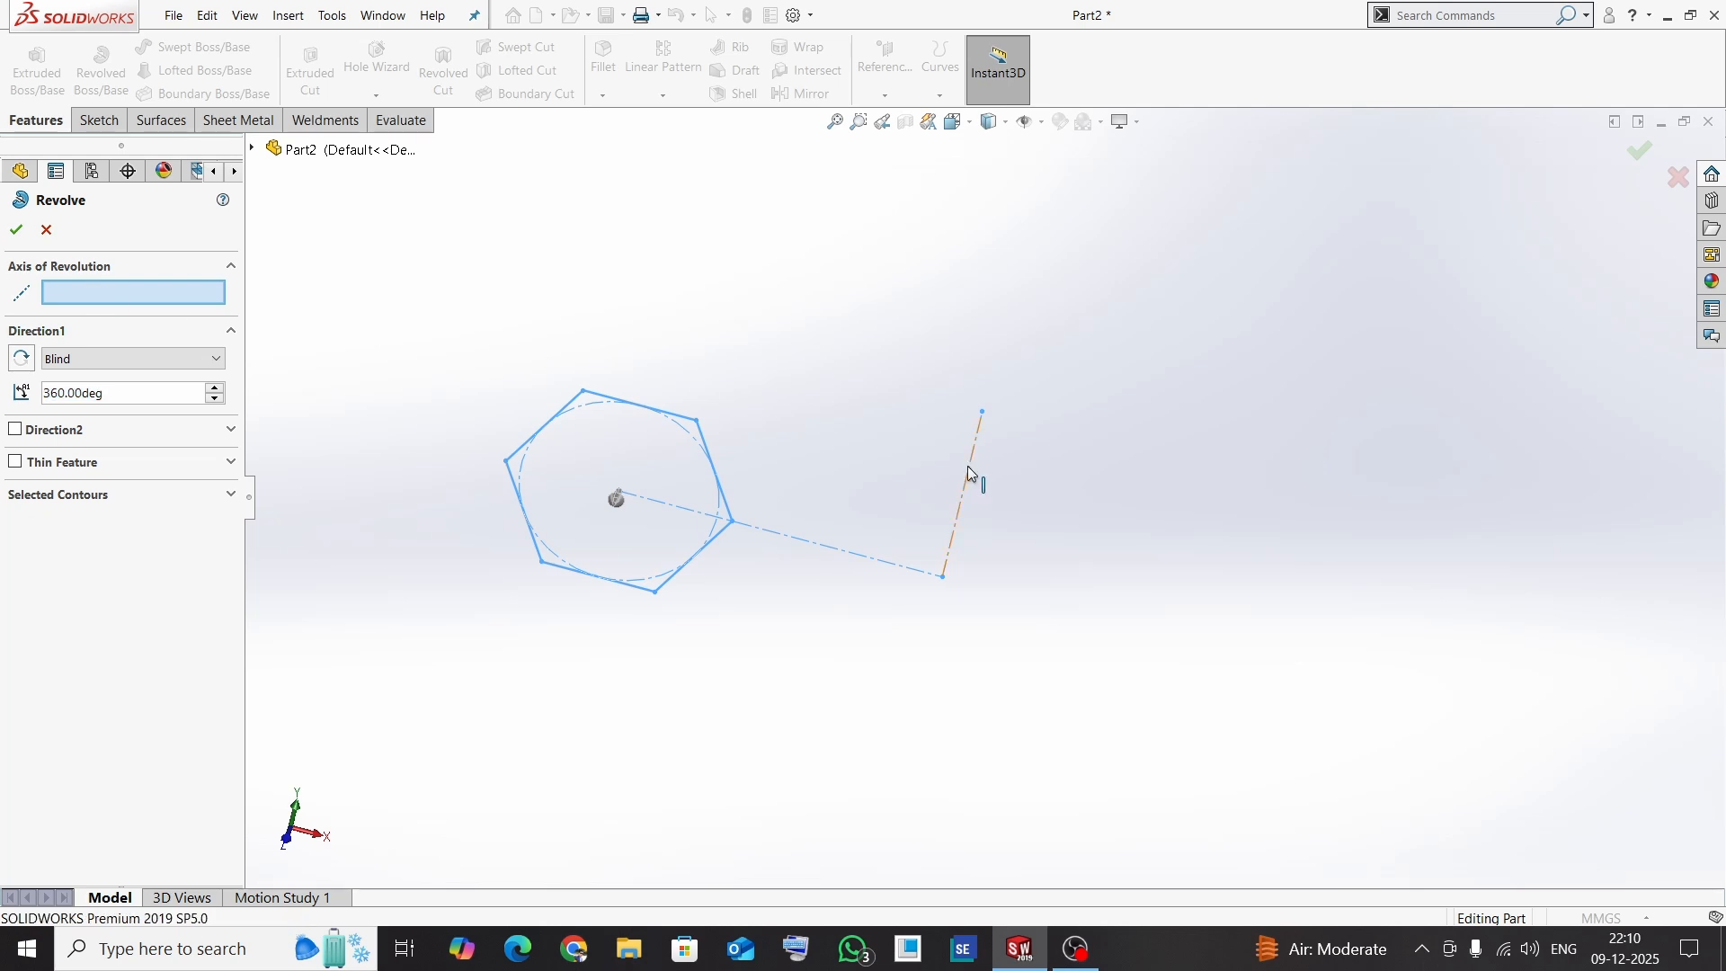
left_click(967, 468)
middle_click_drag(1106, 330, 1060, 393)
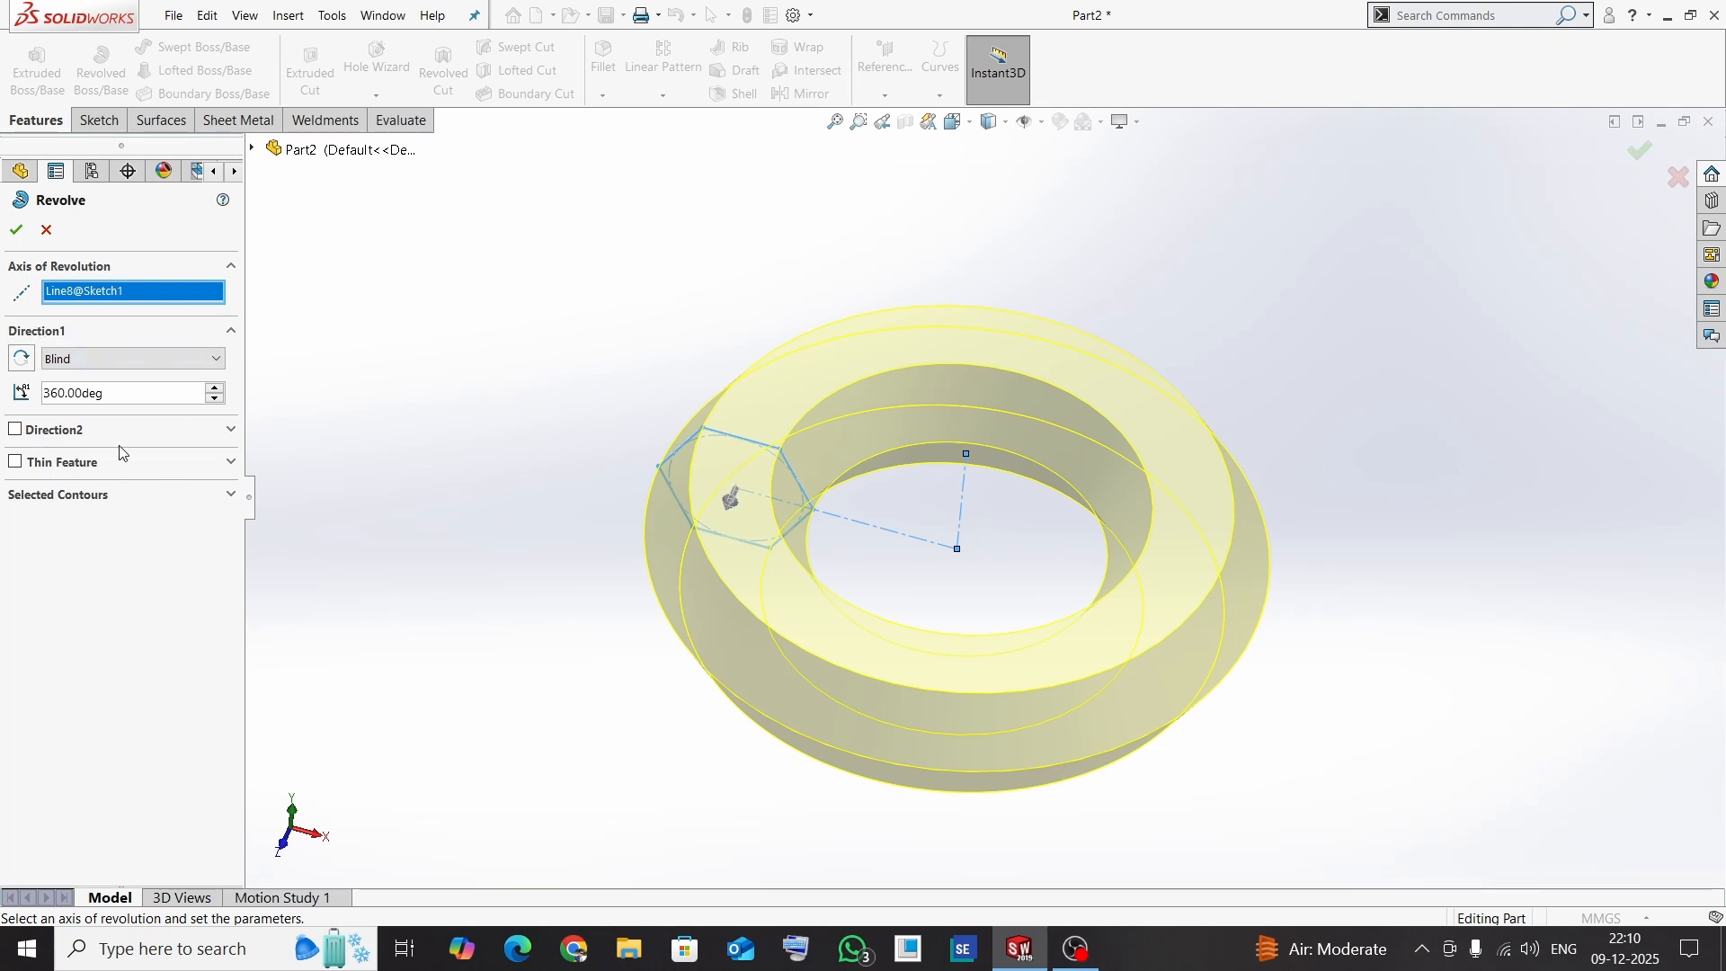
- Look over the revolve's available end conditions and examine the ring preview from several angles
left_click(121, 363)
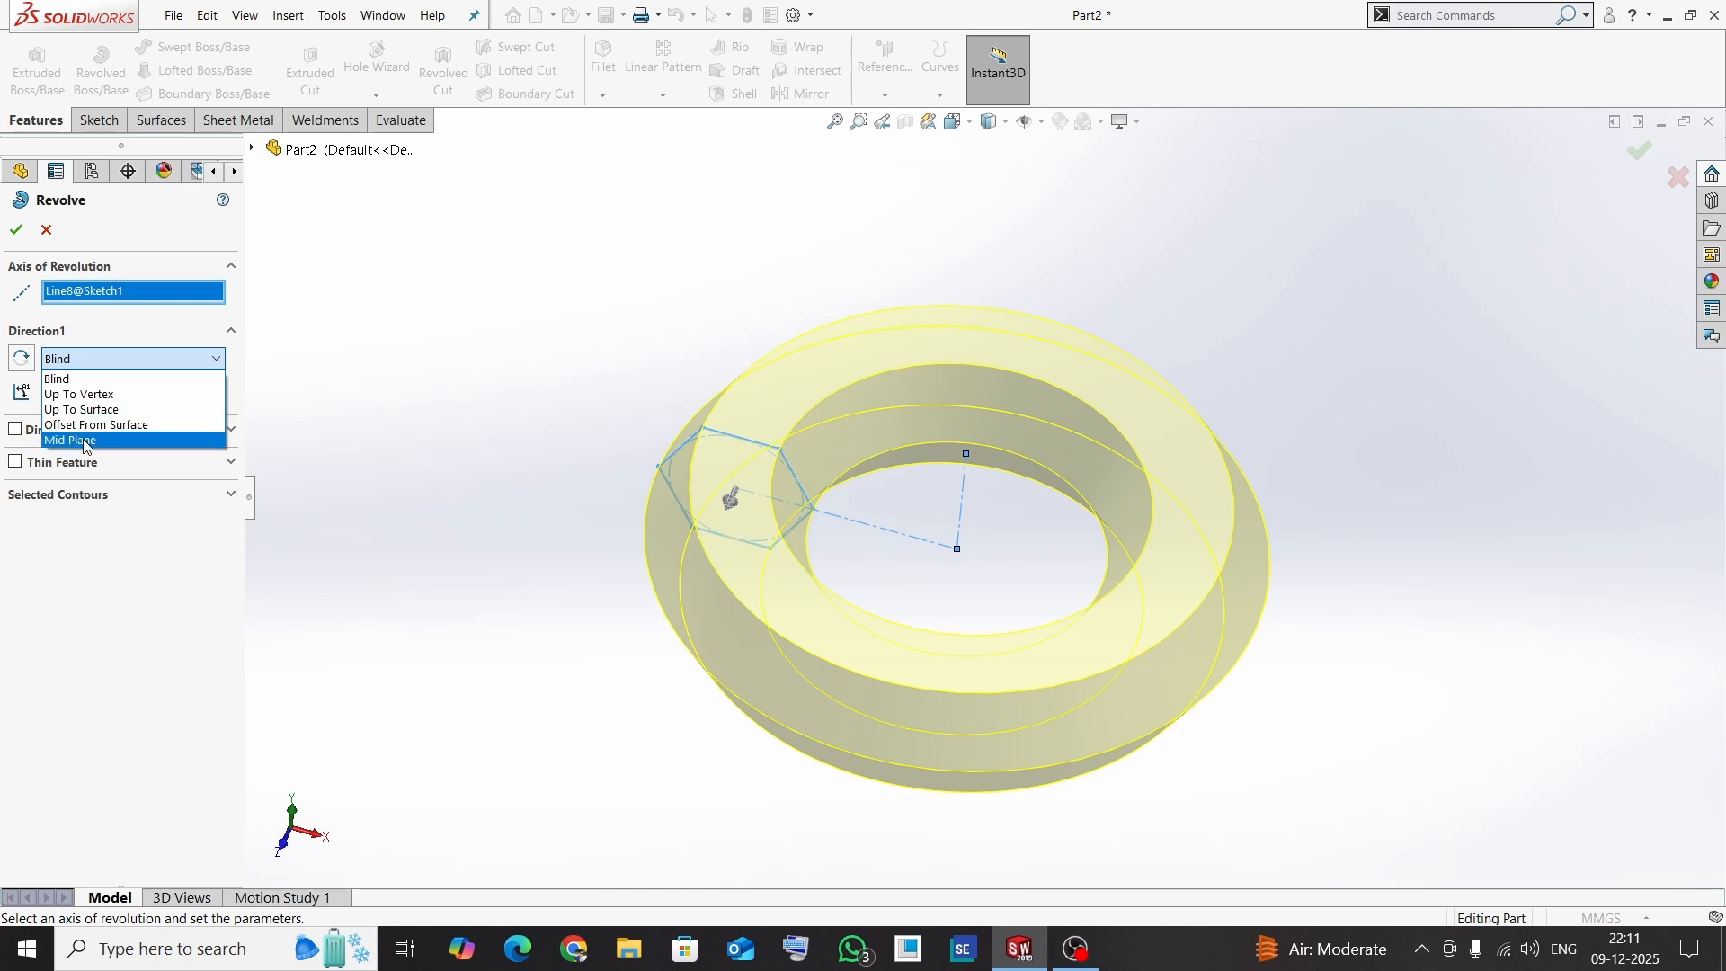
left_click(79, 359)
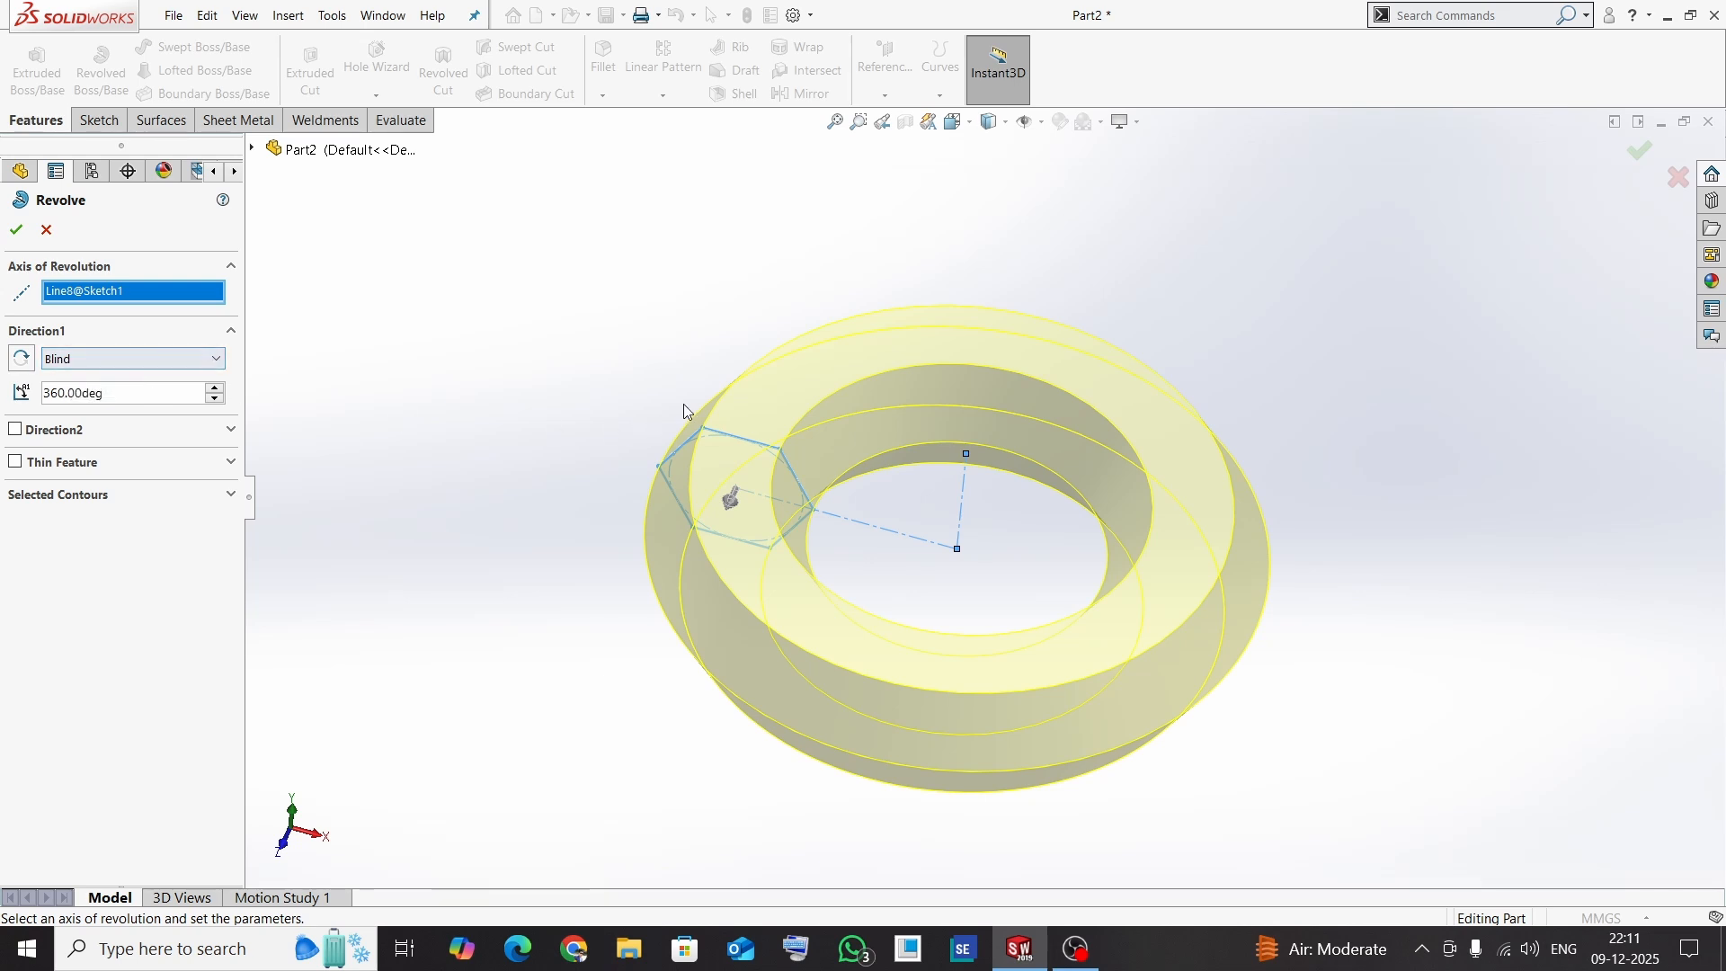
middle_click_drag(683, 402, 987, 528)
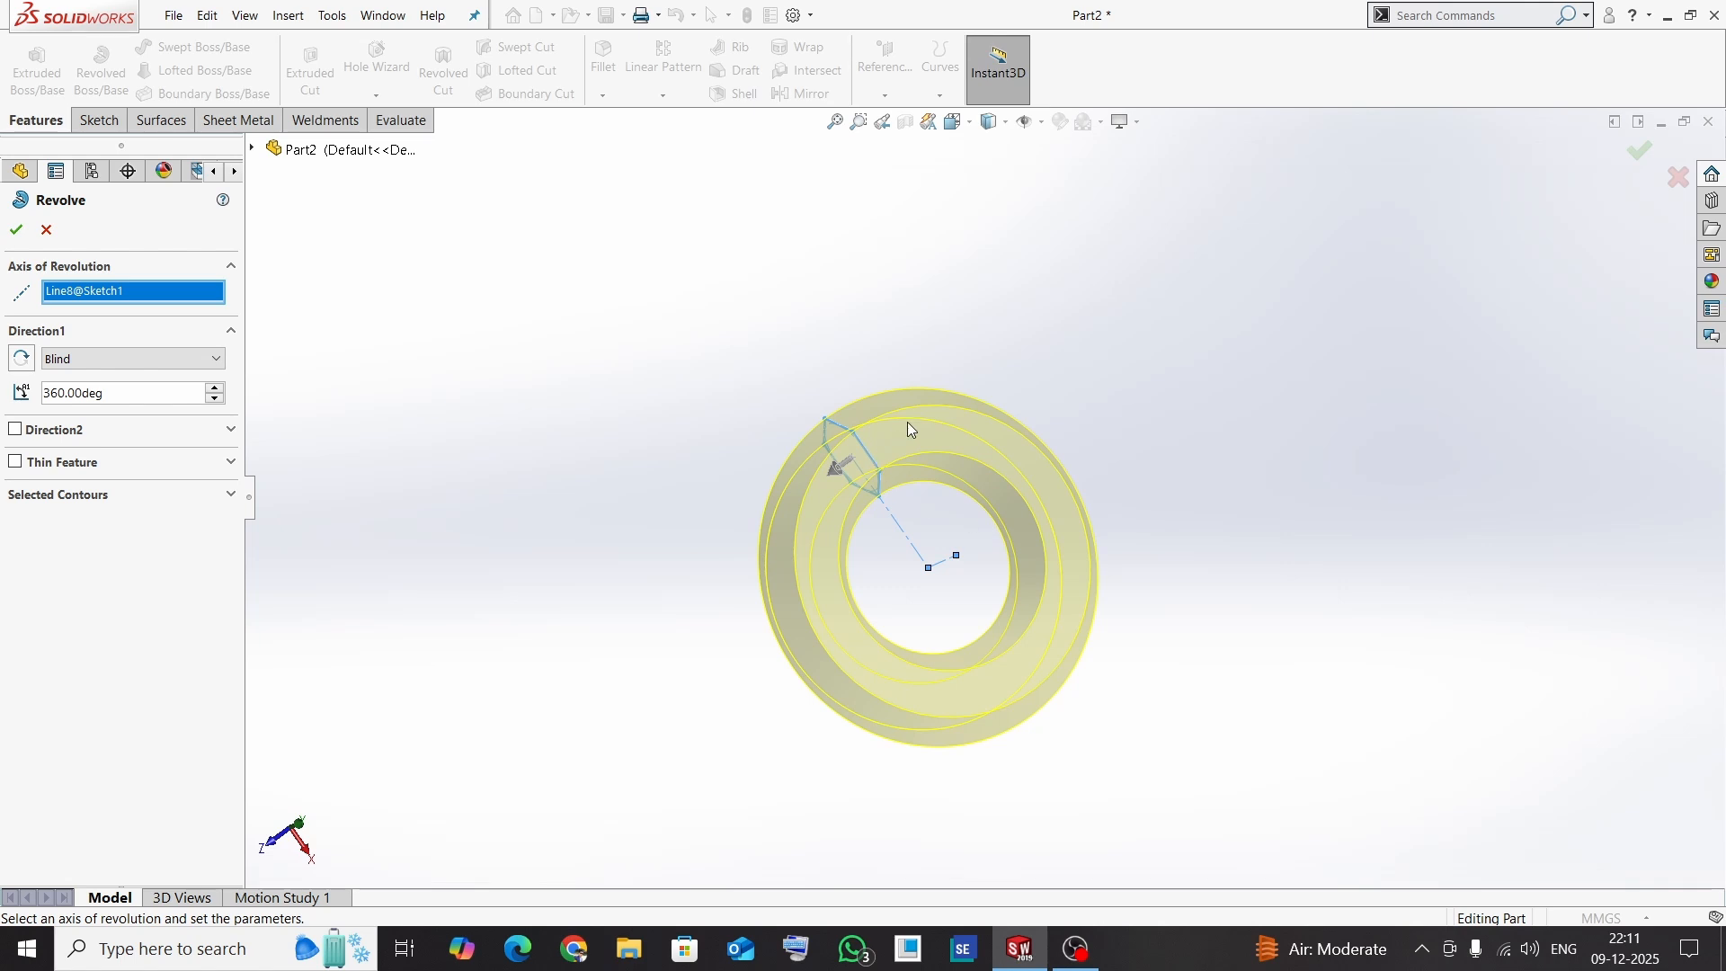
middle_click_drag(896, 607, 832, 543)
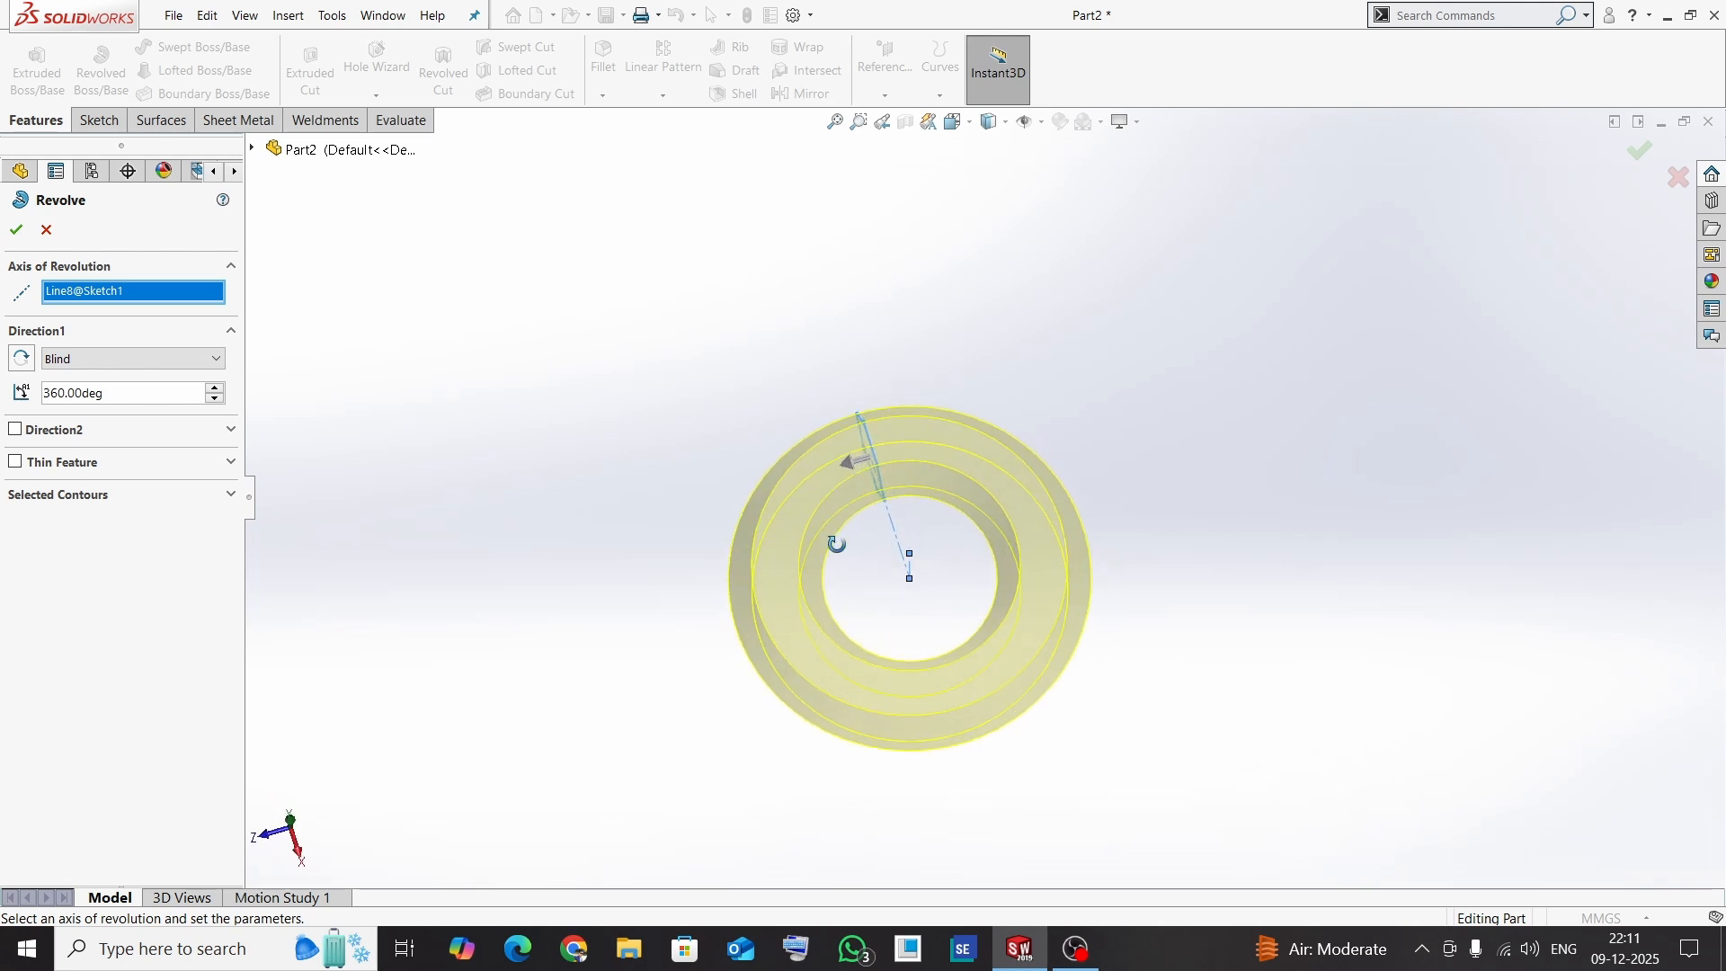
scroll(893, 520, "down", 3)
scroll(843, 526, "up", 3)
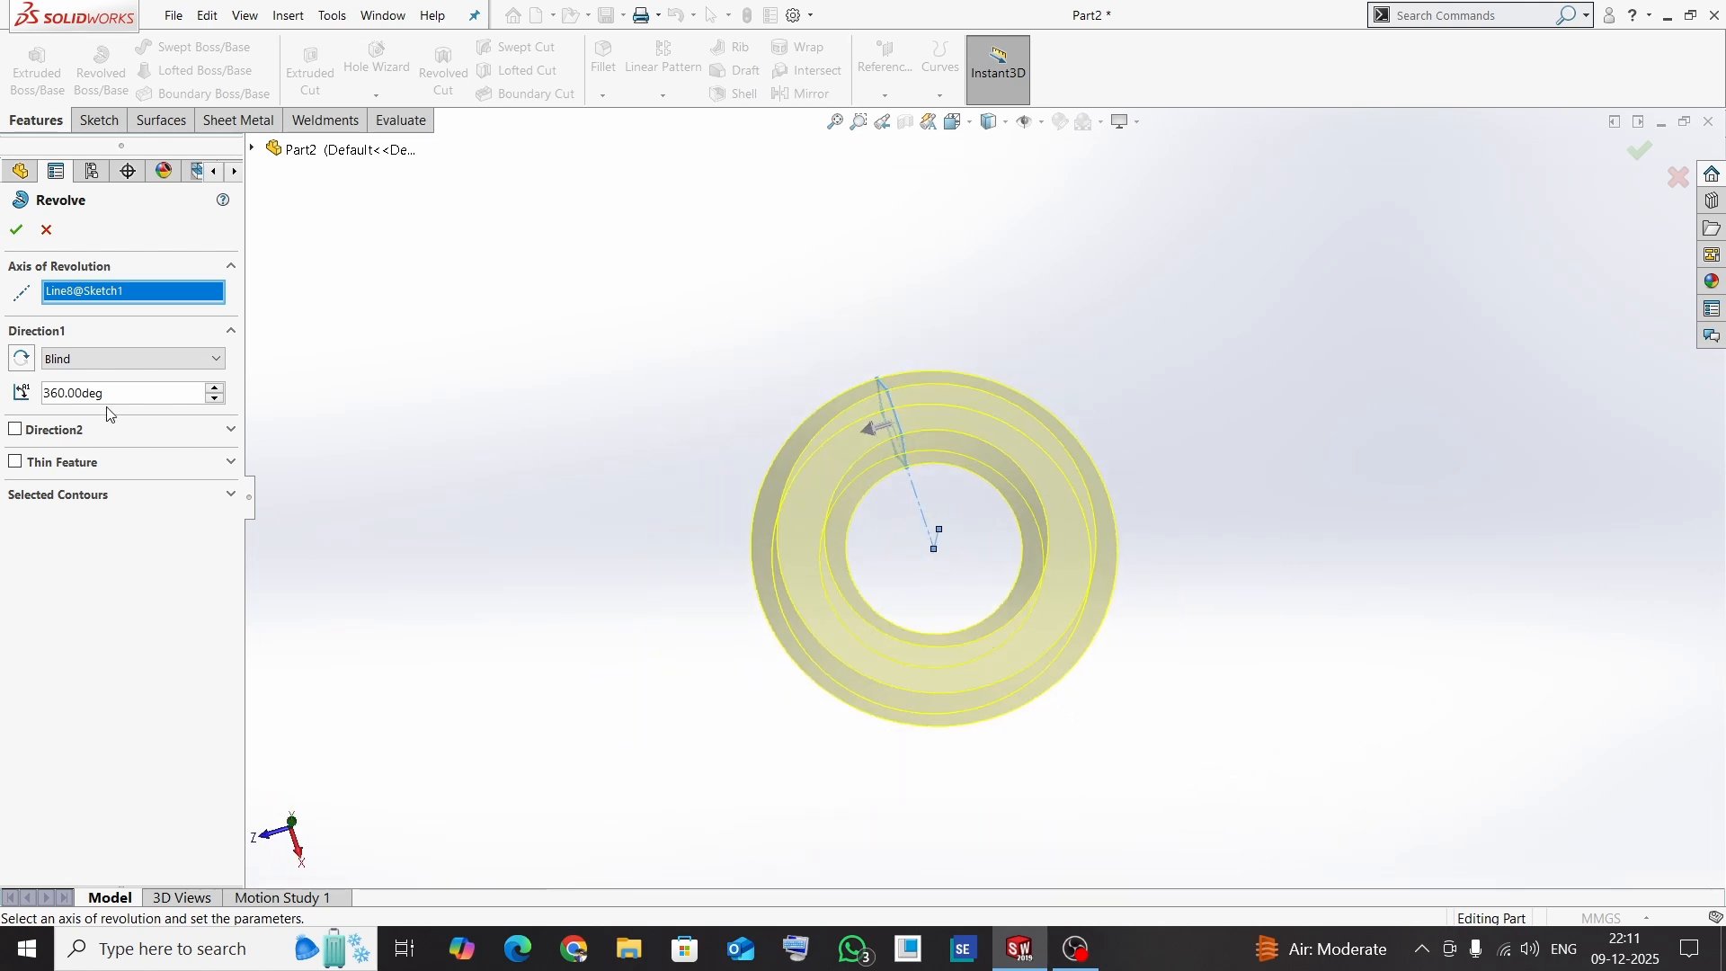
- Set the Direction 1 revolve angle to 250 degrees and reverse the direction of revolution
left_click_drag(116, 396, 40, 398)
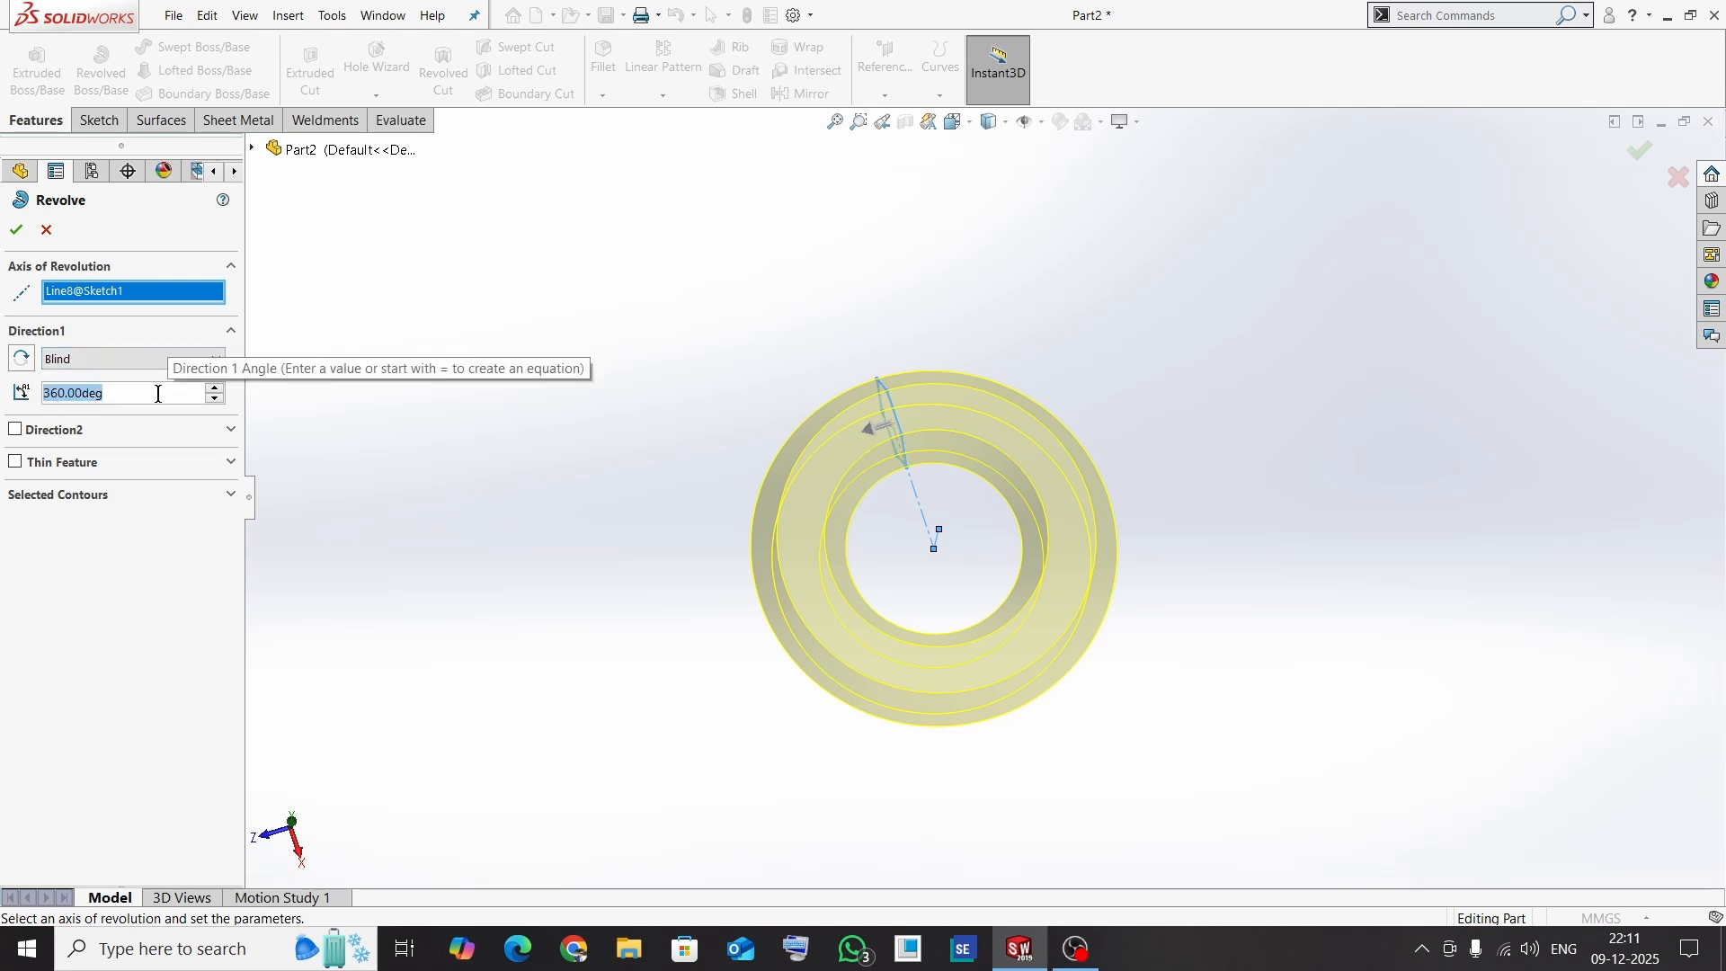
type("250")
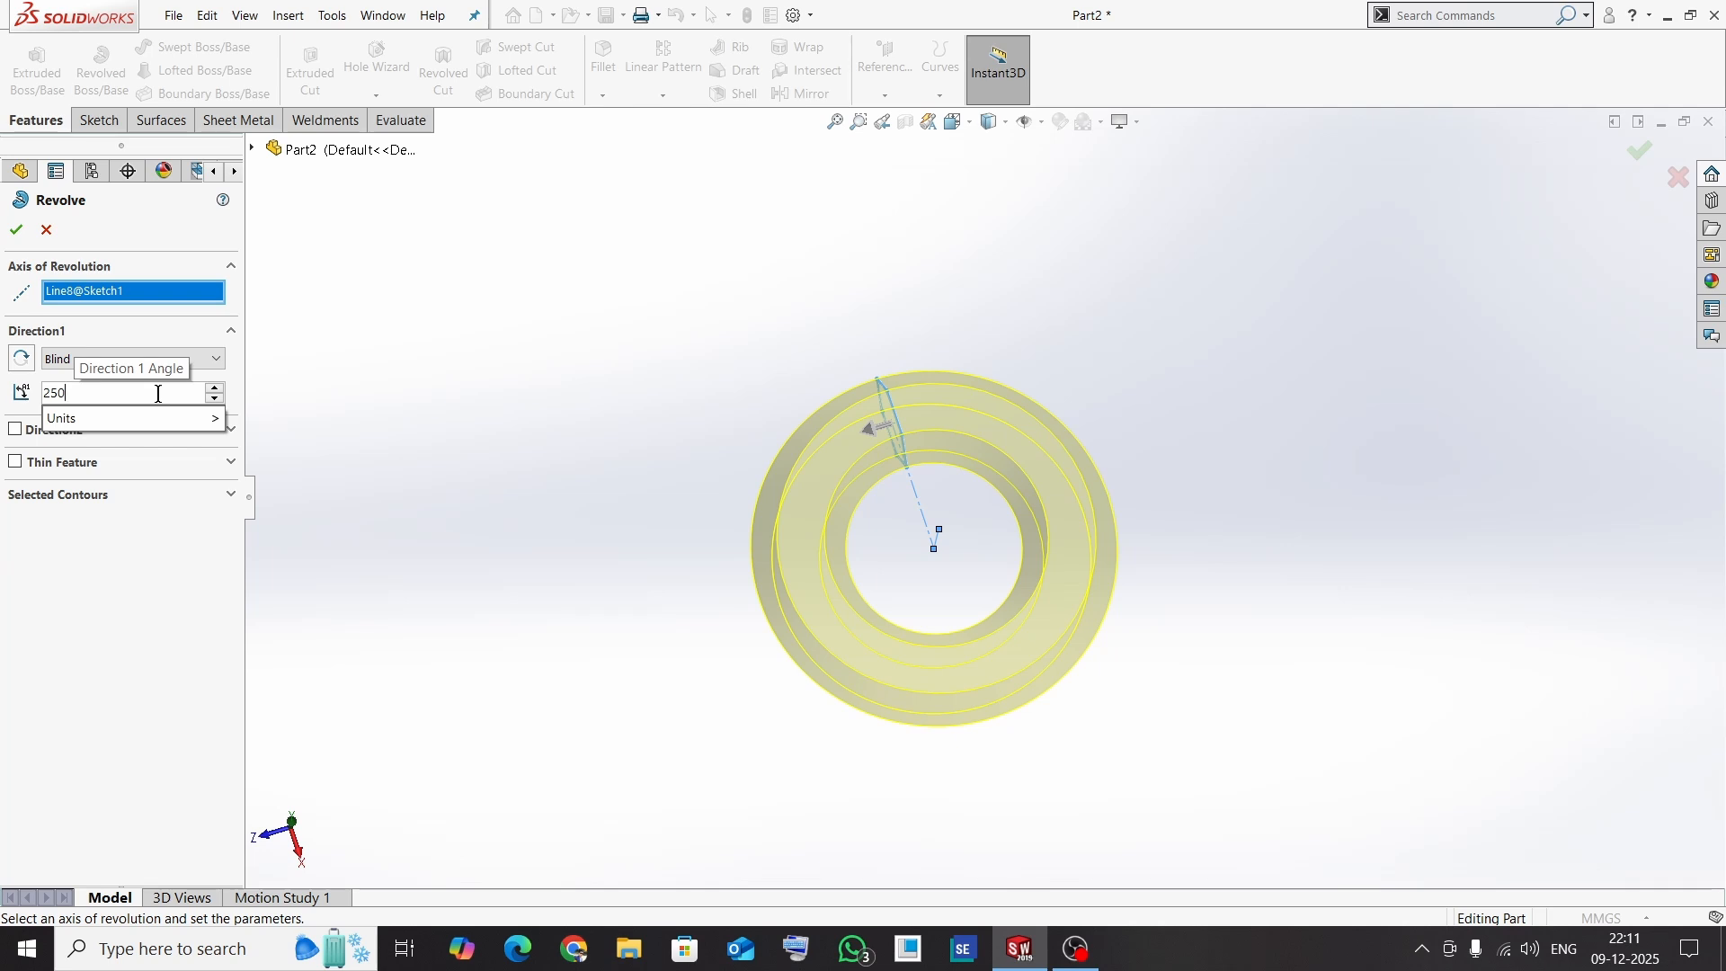
left_click(112, 335)
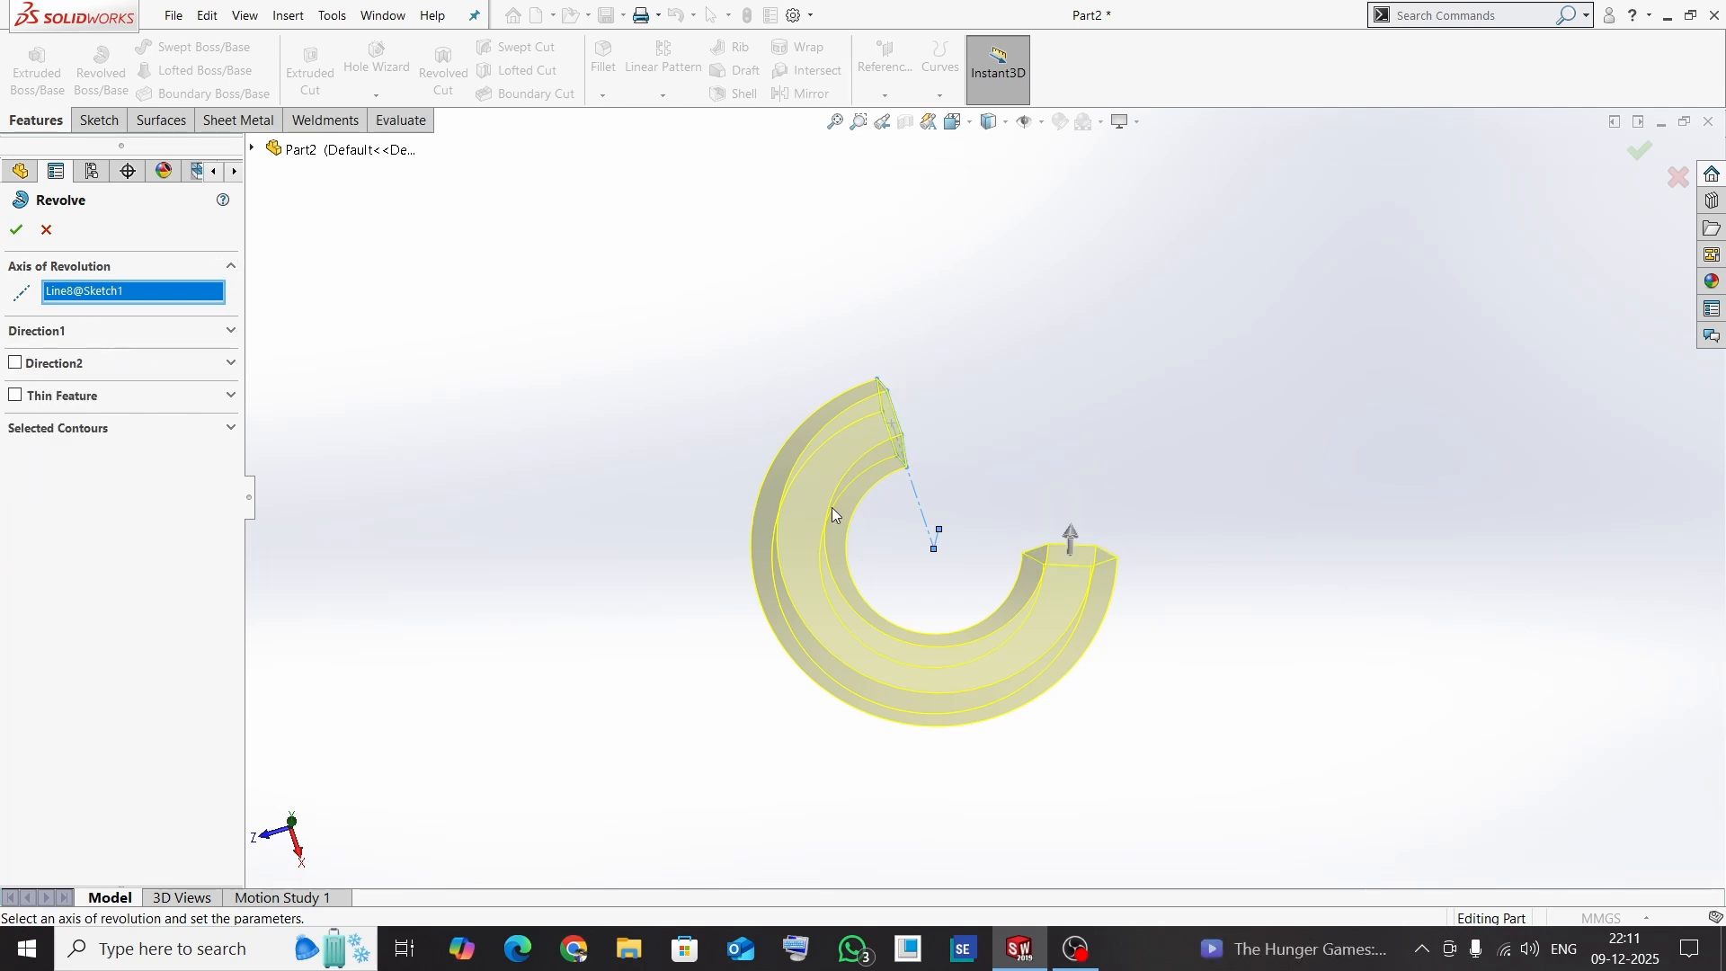
middle_click_drag(989, 462, 937, 509)
middle_click_drag(927, 410, 1022, 460)
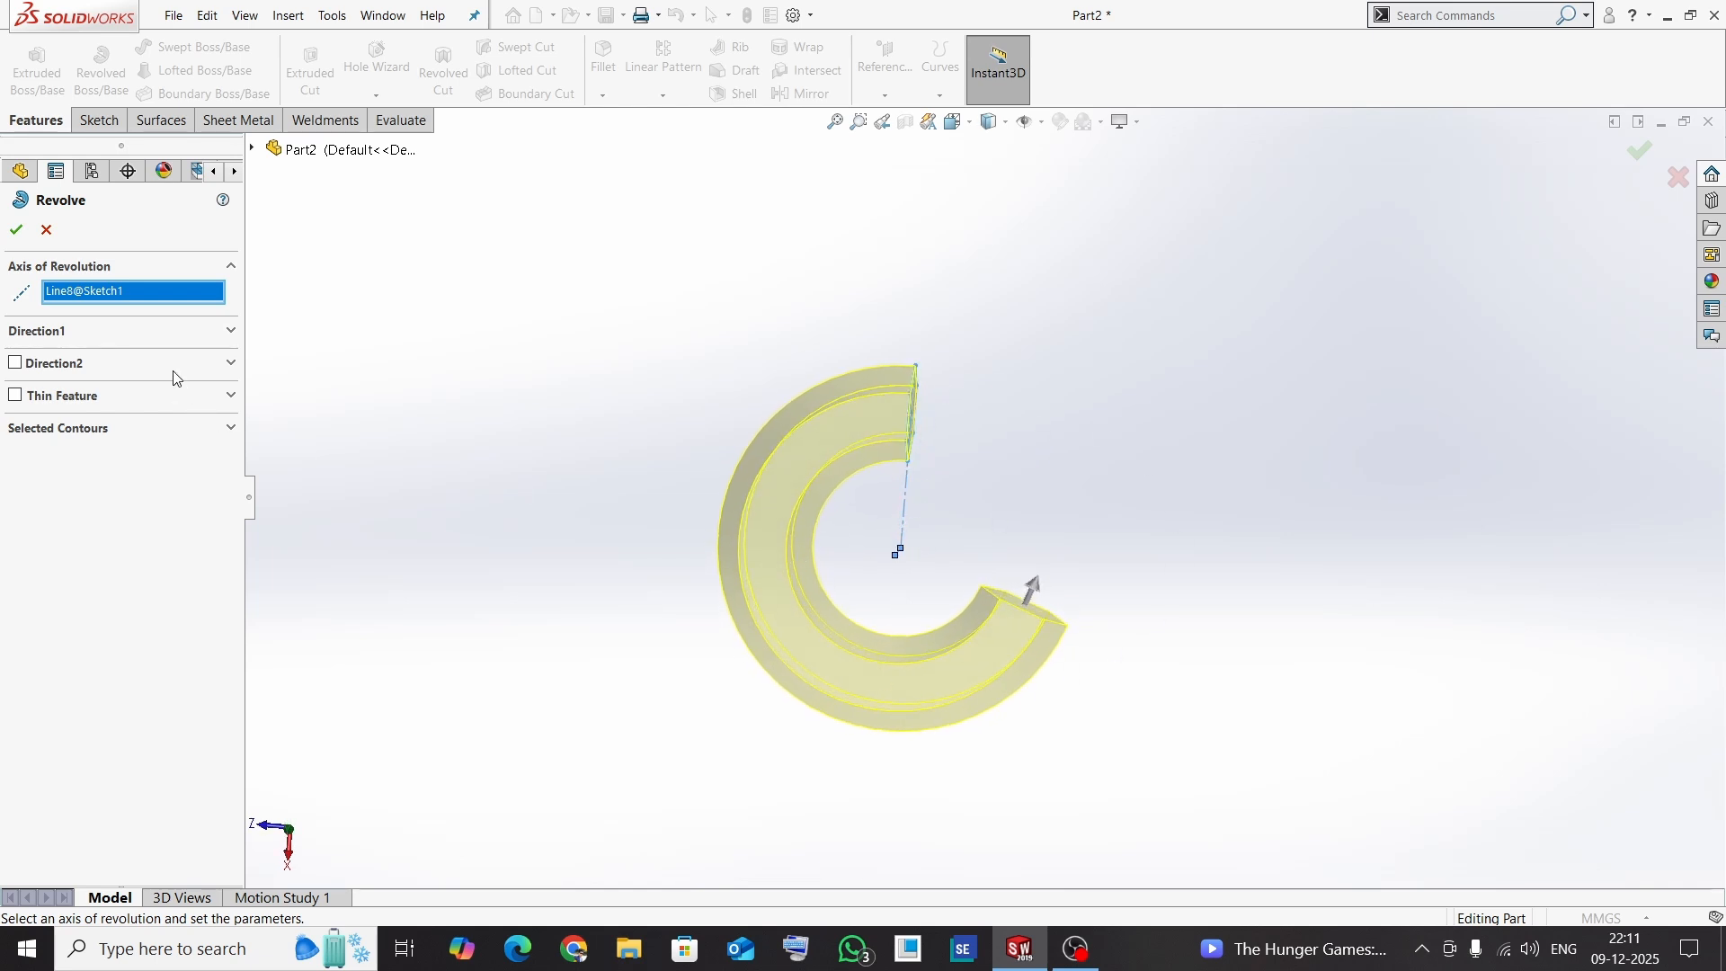
left_click(197, 332)
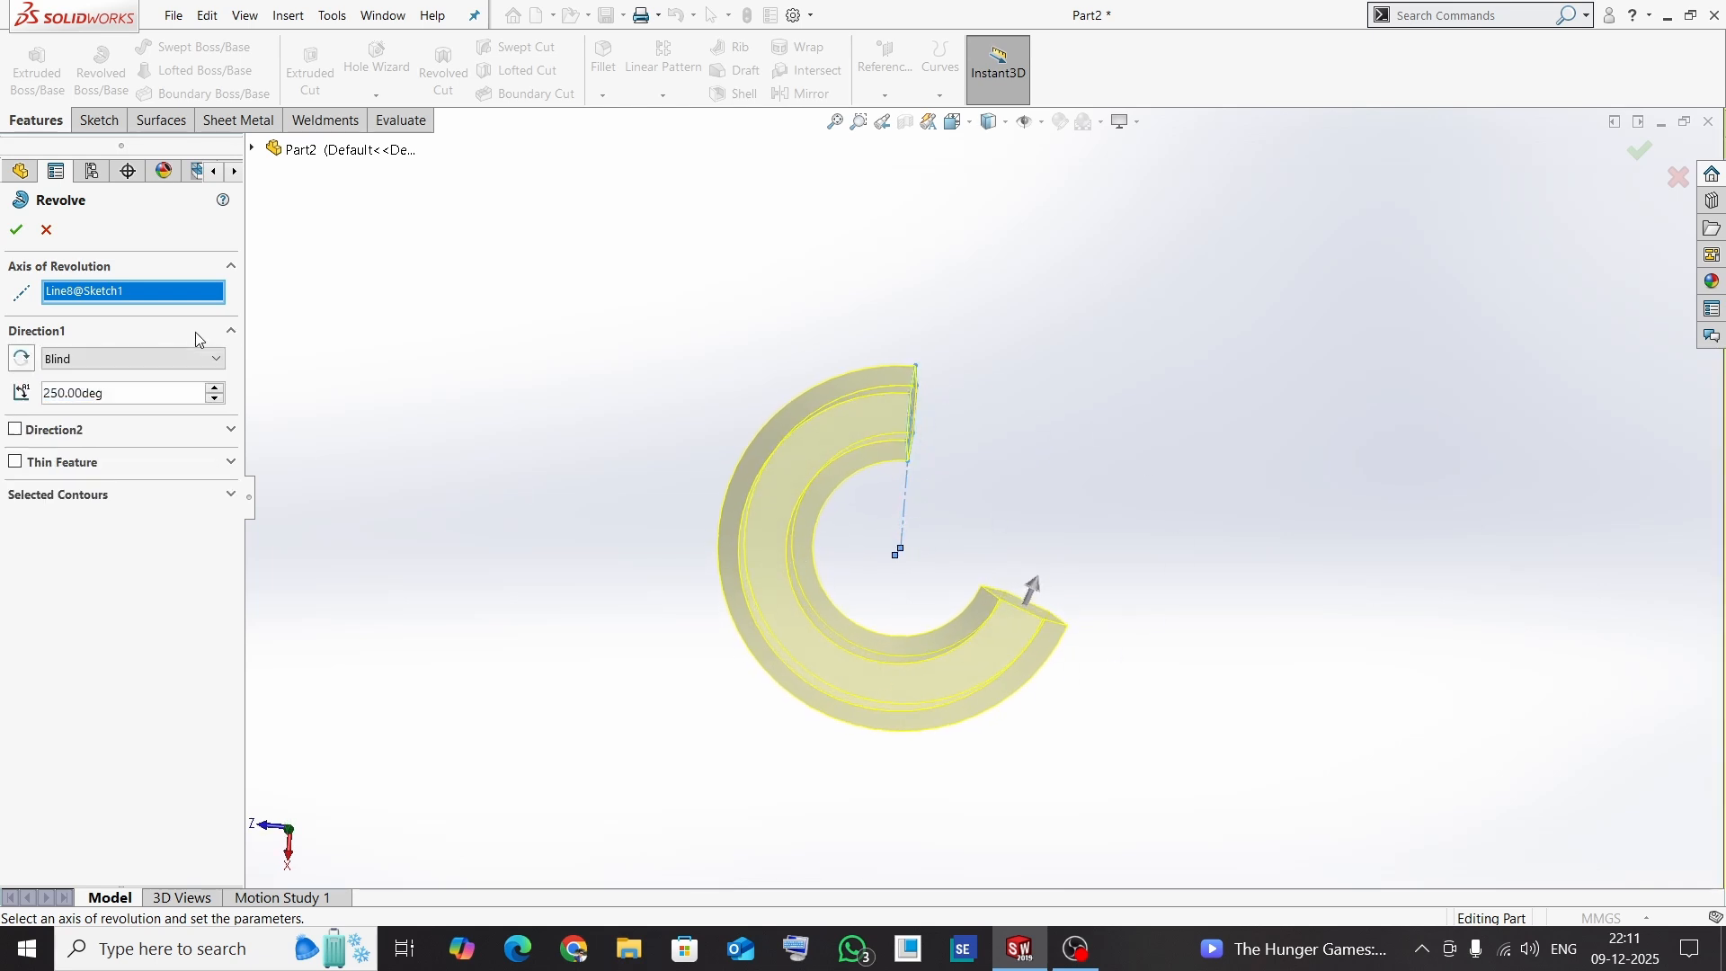
left_click(22, 359)
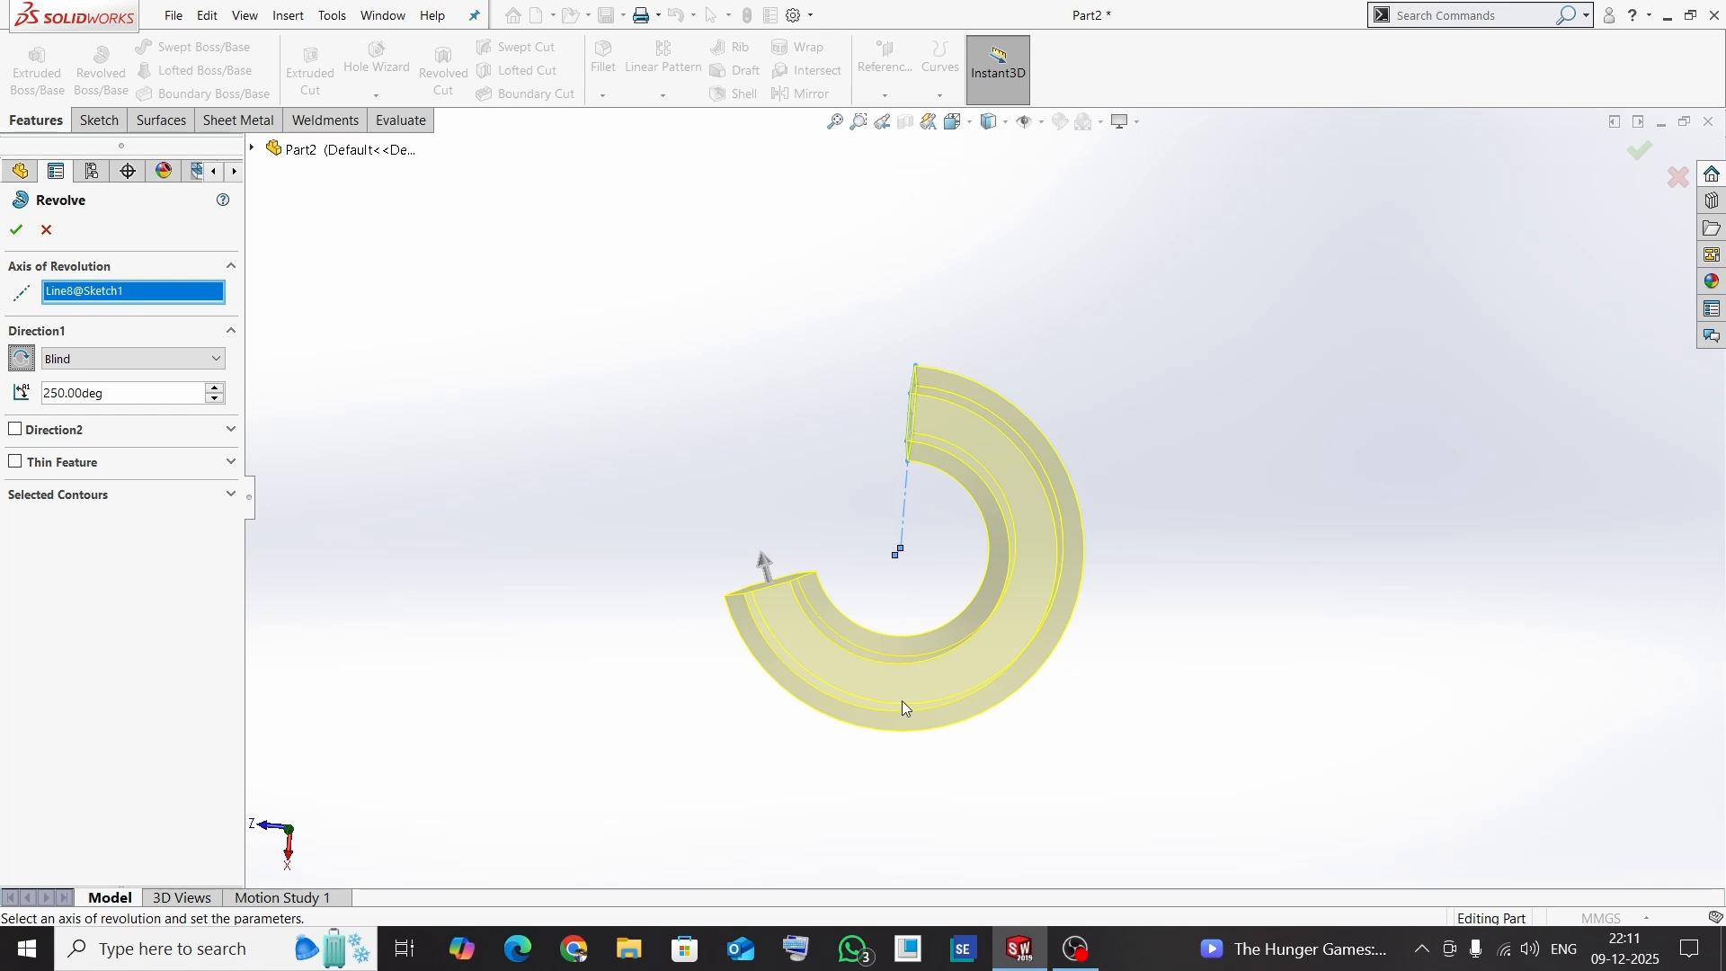
- Change the Direction 1 end condition to Mid Plane and set the revolve angle to 200 degrees
left_click(167, 358)
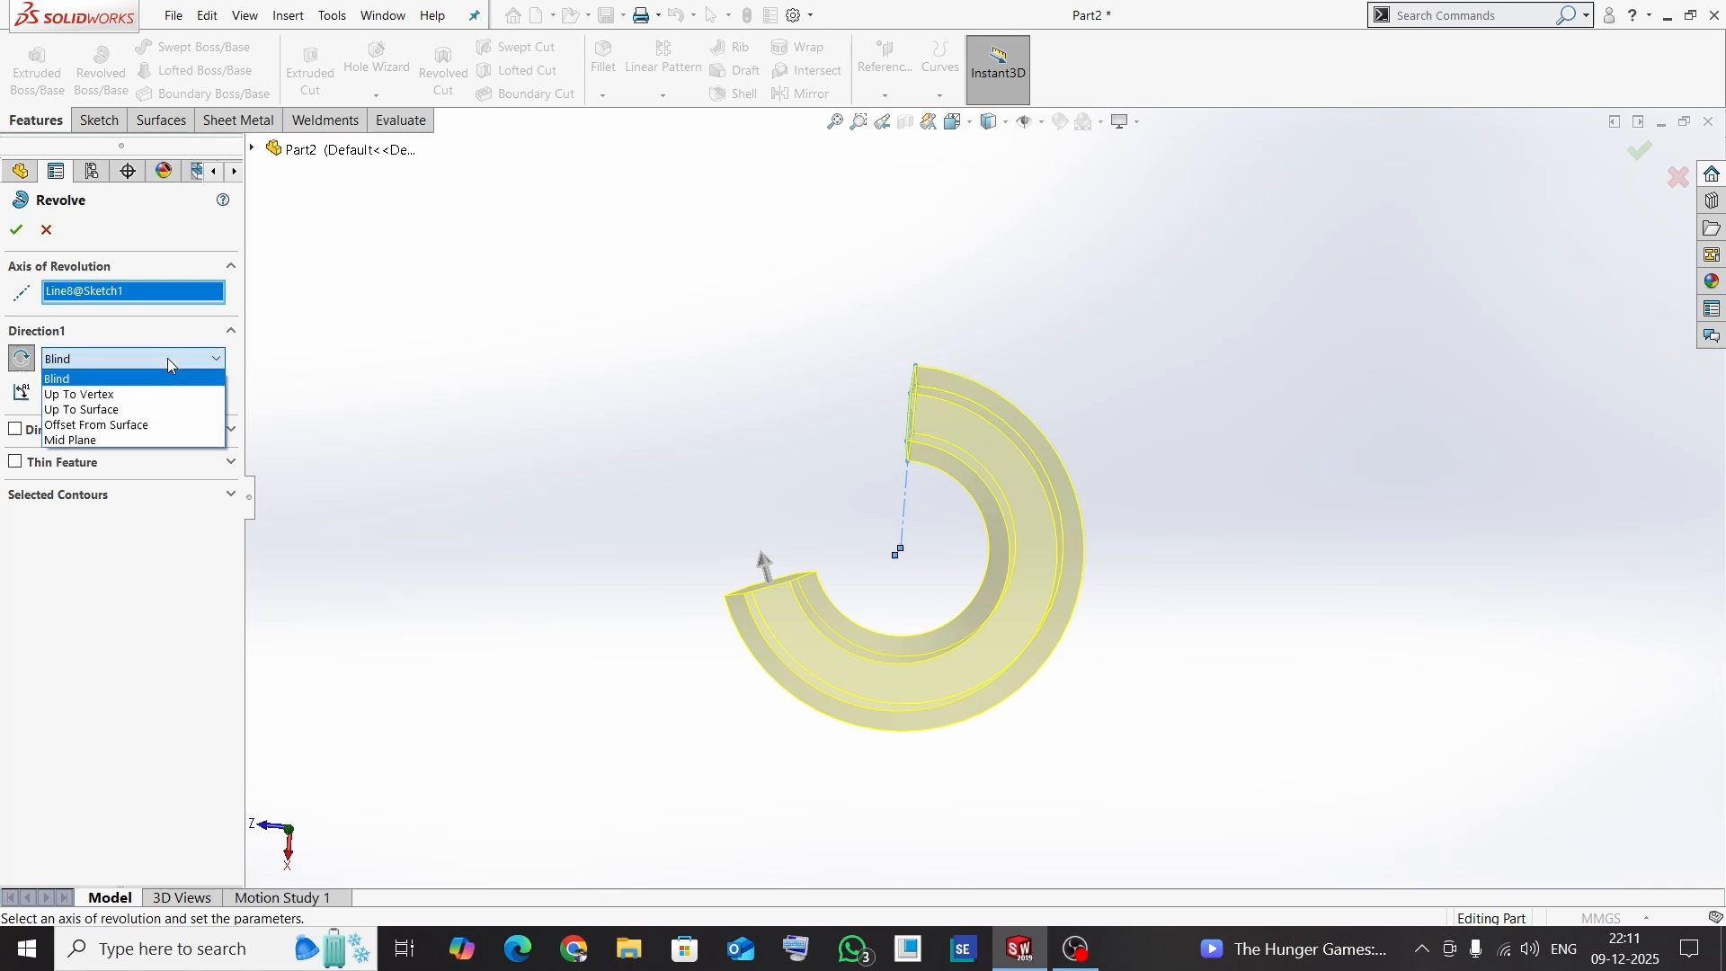
left_click(96, 443)
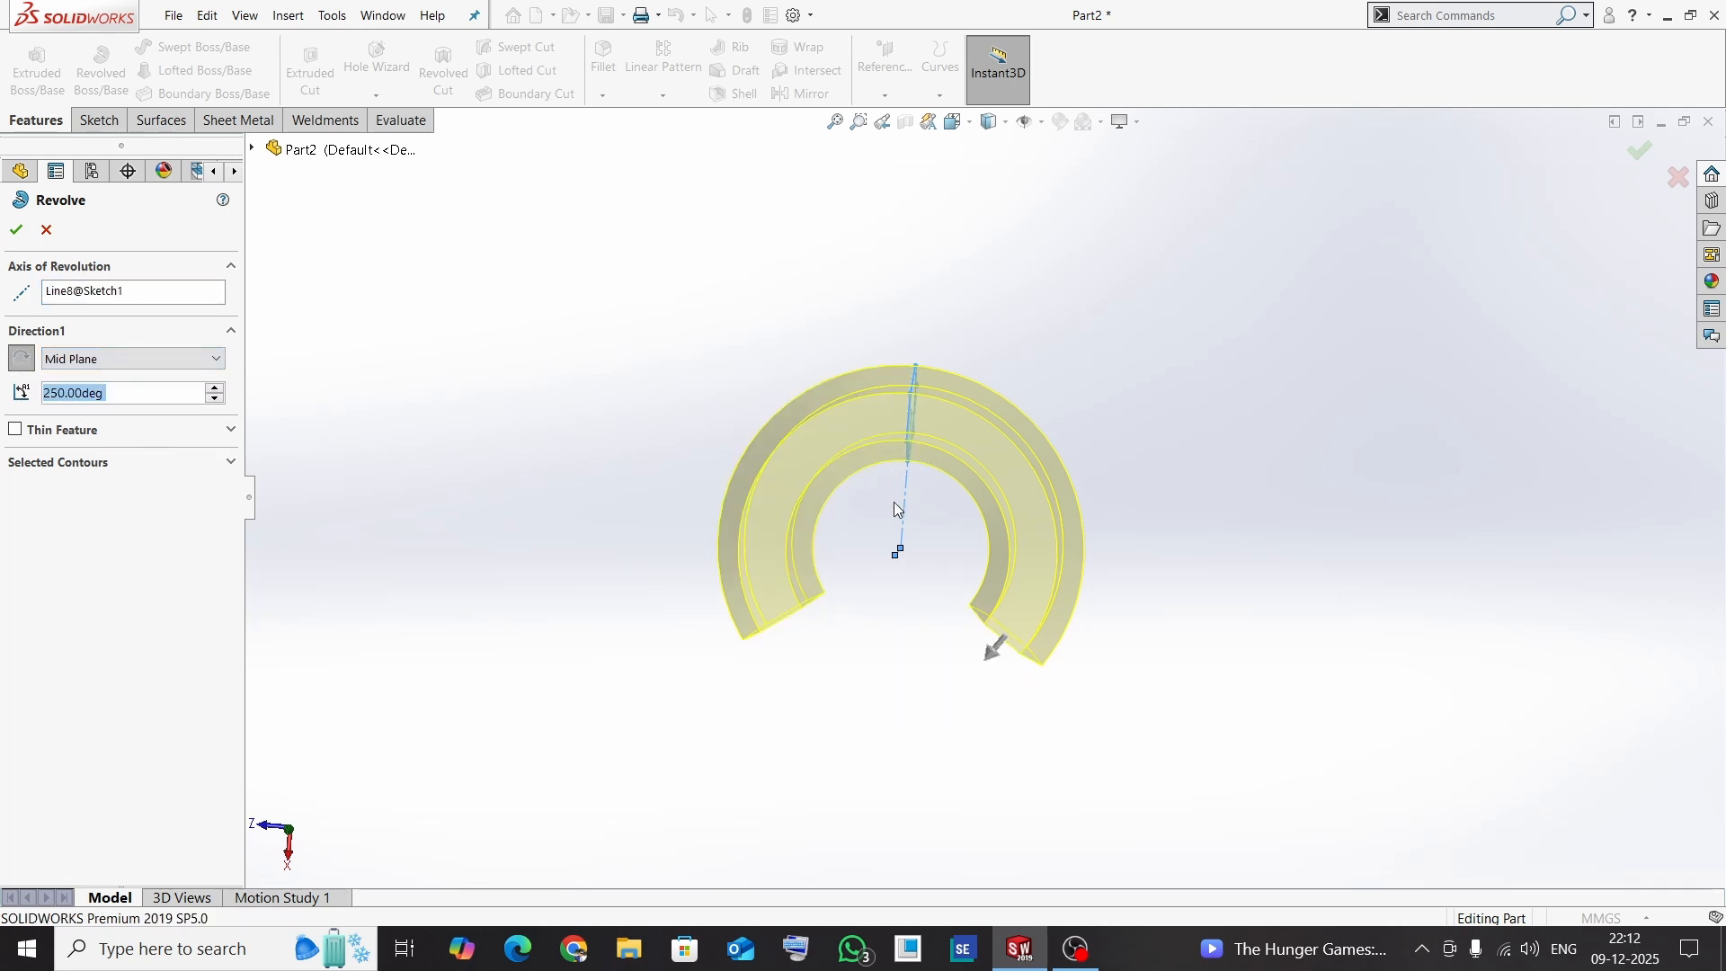
mouse_move(895, 509)
middle_mouse_down()
mouse_move(971, 501)
mouse_move(908, 504)
mouse_move(944, 509)
mouse_move(906, 528)
middle_mouse_up()
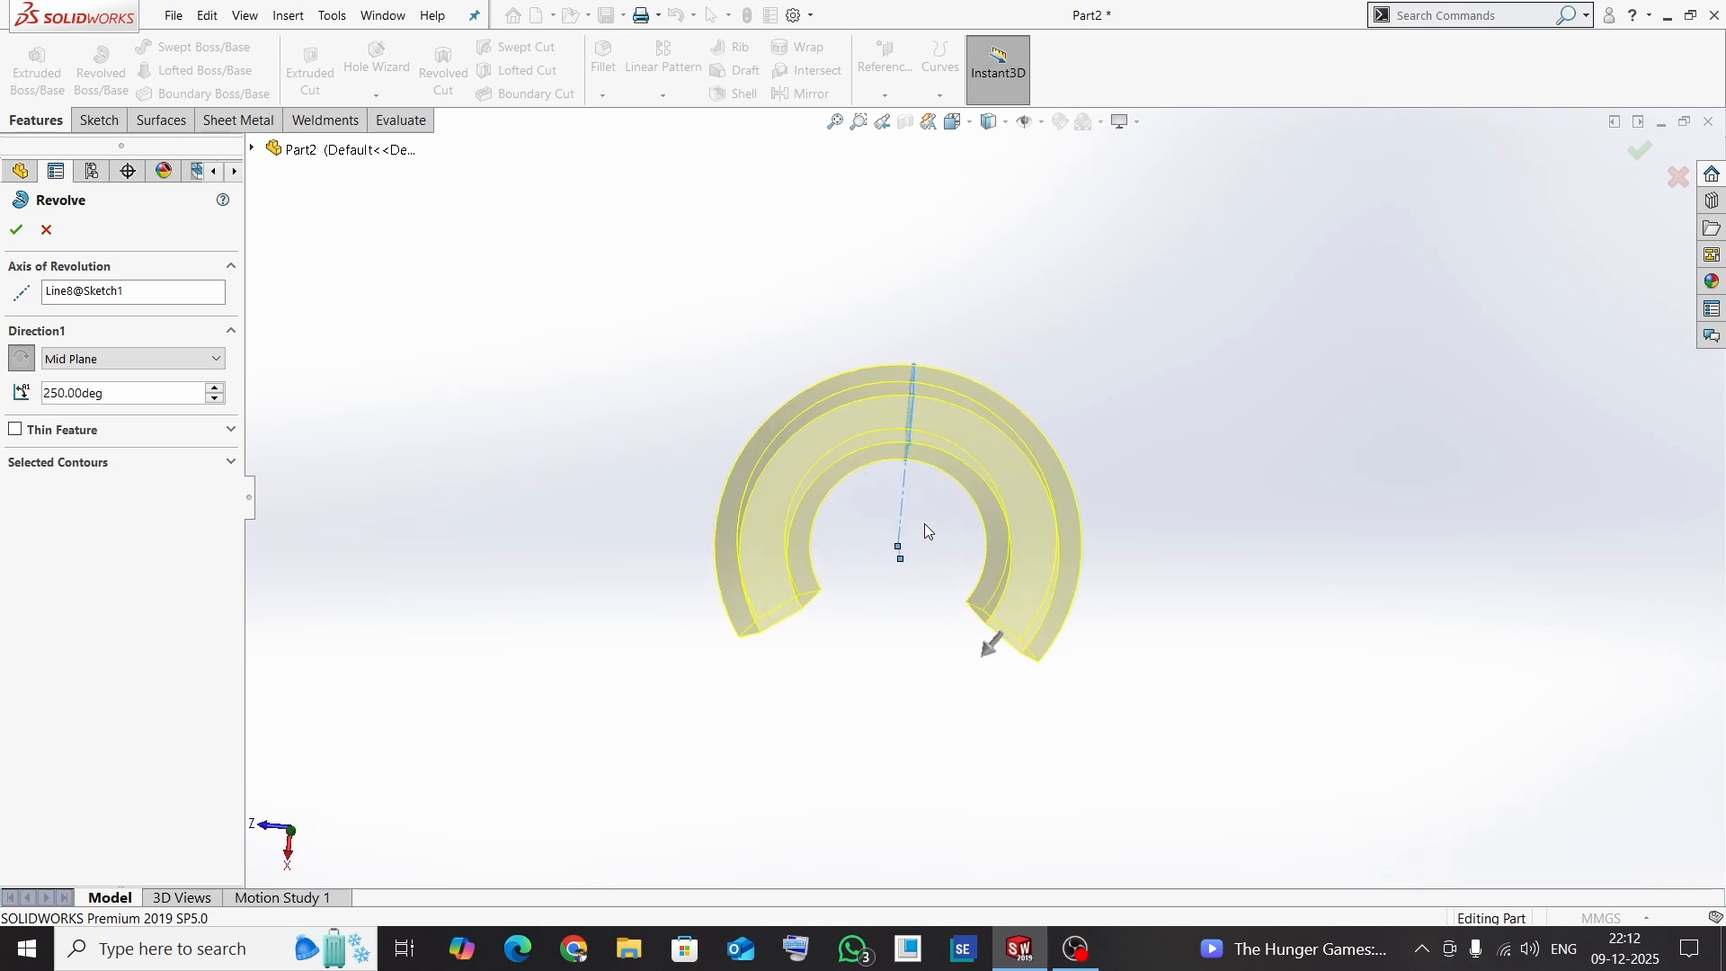
mouse_move(925, 530)
middle_mouse_down()
mouse_move(962, 516)
mouse_move(924, 531)
middle_mouse_up()
left_click_drag(135, 393, 24, 398)
type("200")
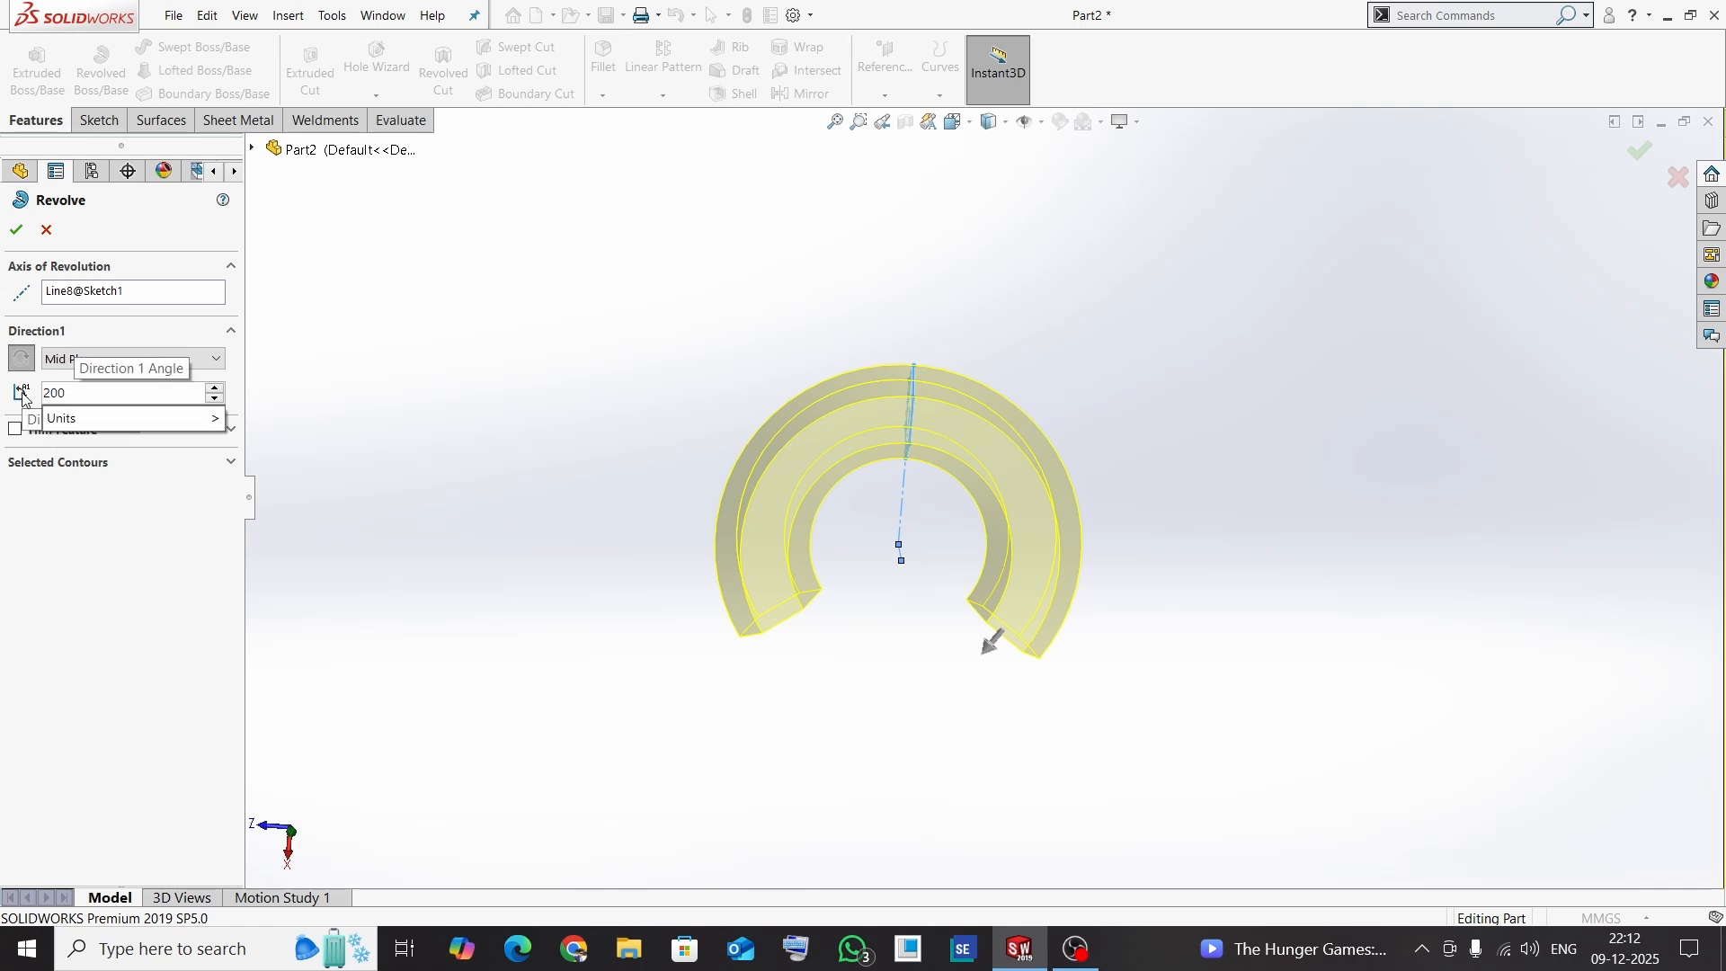
key("Return")
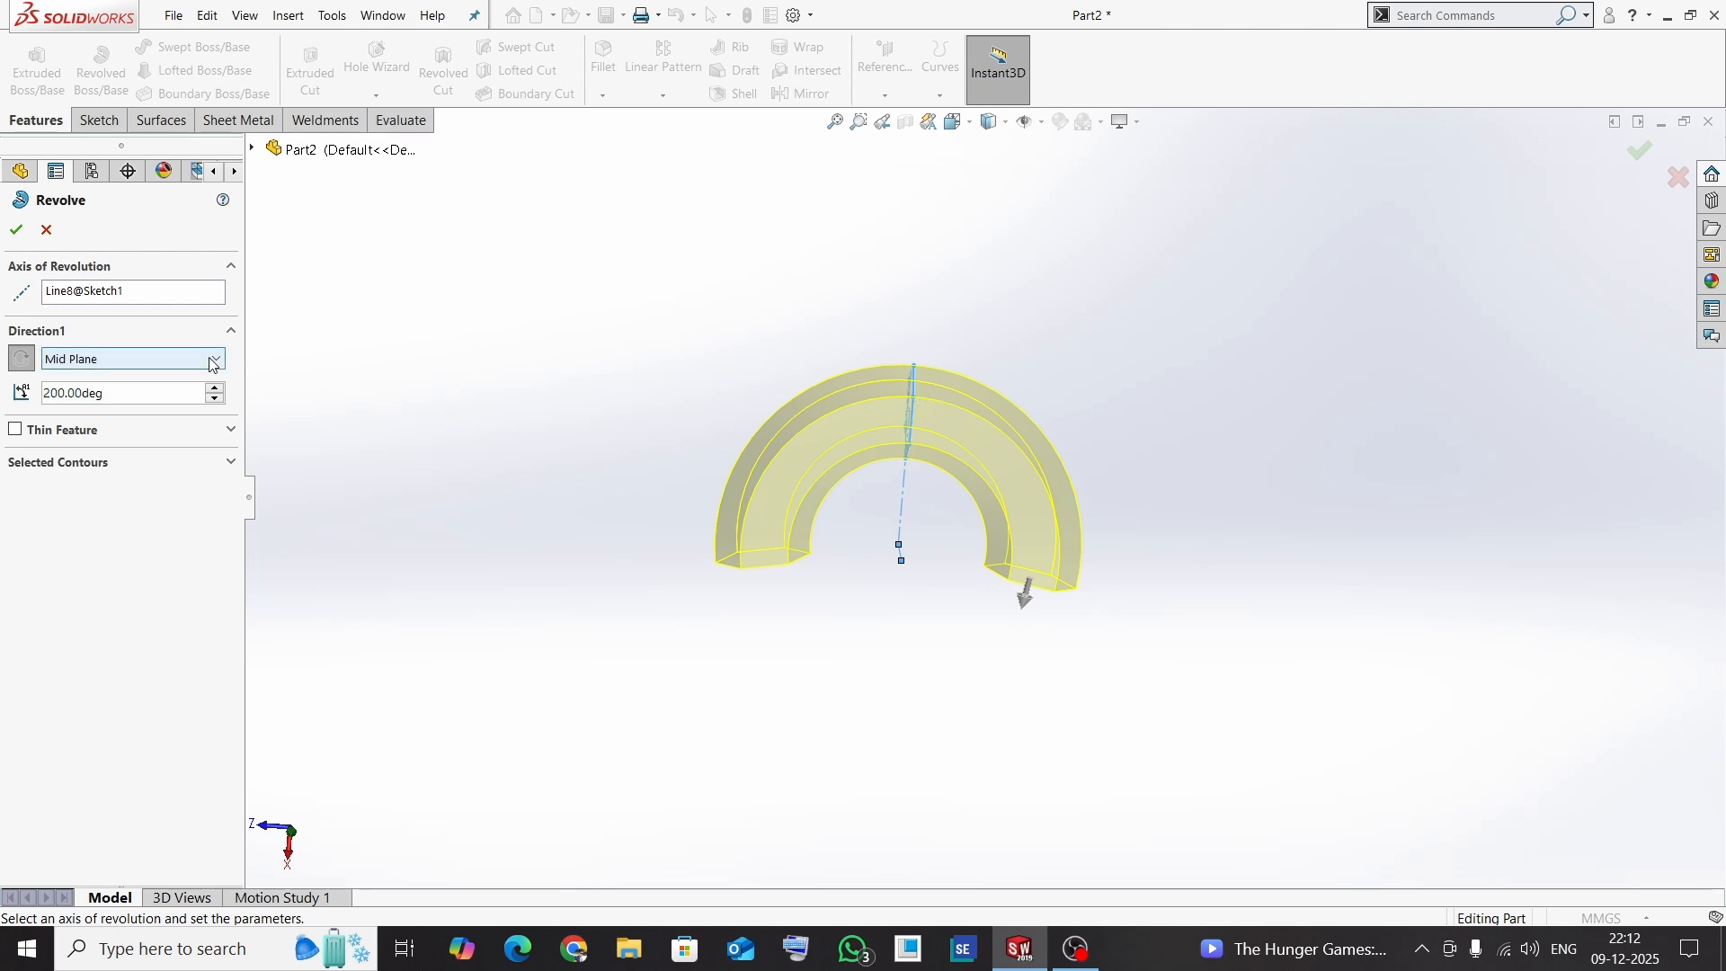
- Try the Up To Vertex end condition for Direction 1 of the revolve
left_click(153, 358)
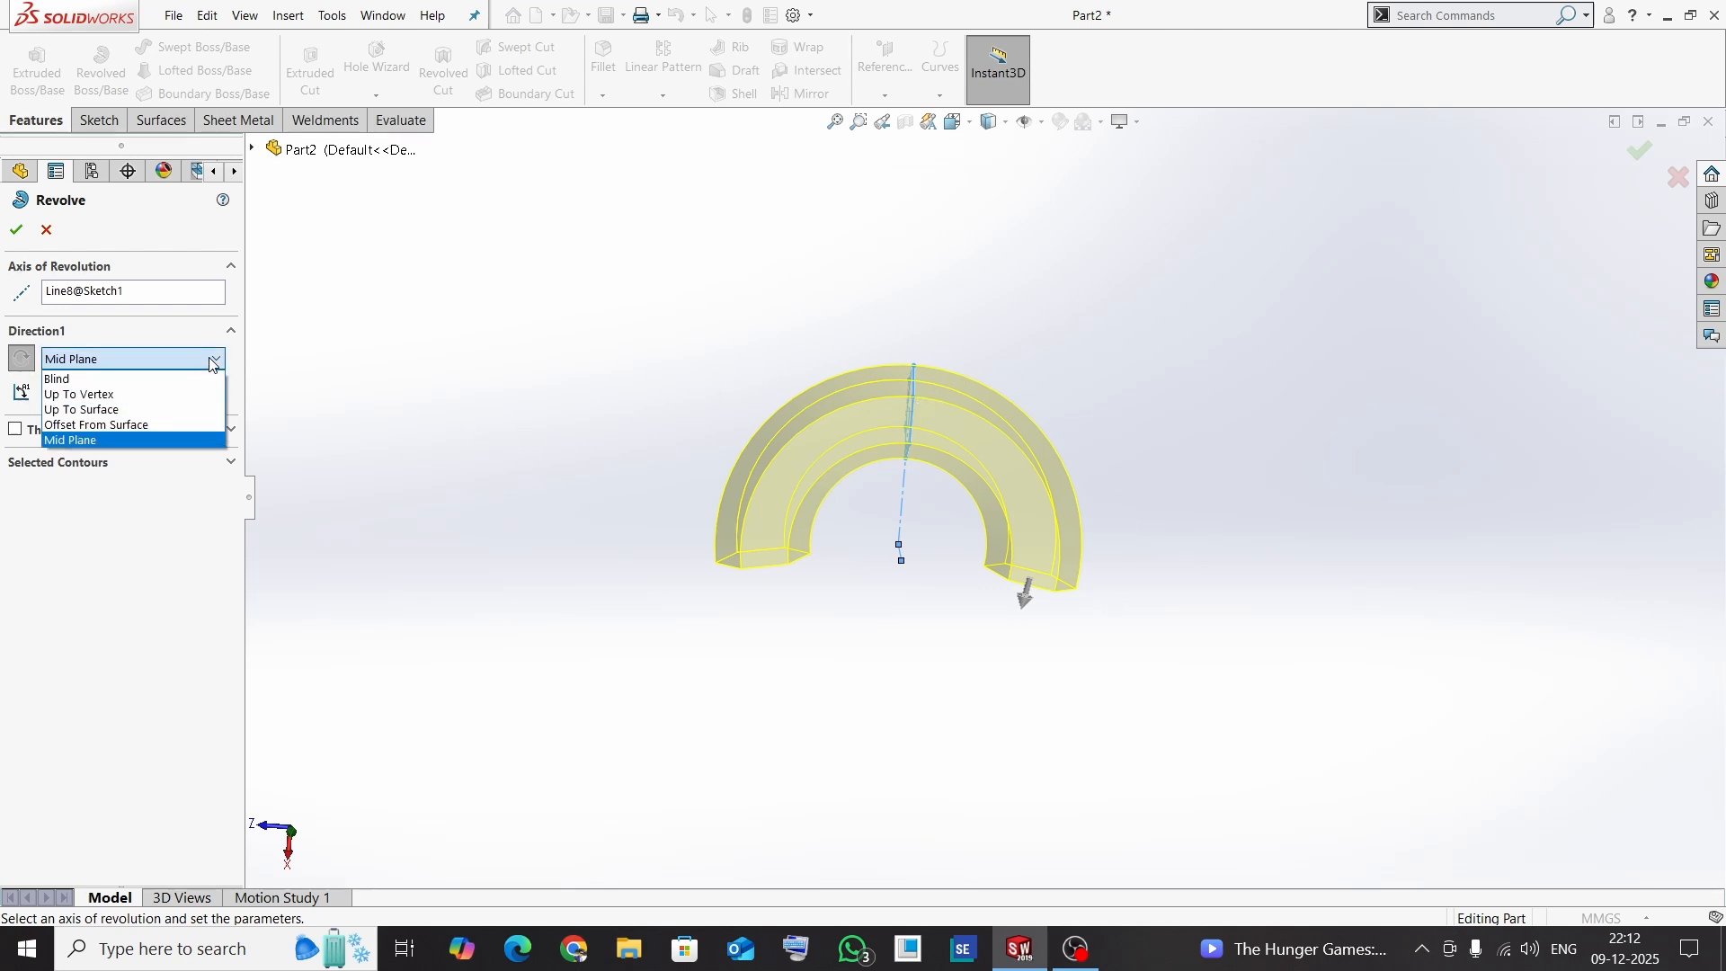
left_click(146, 395)
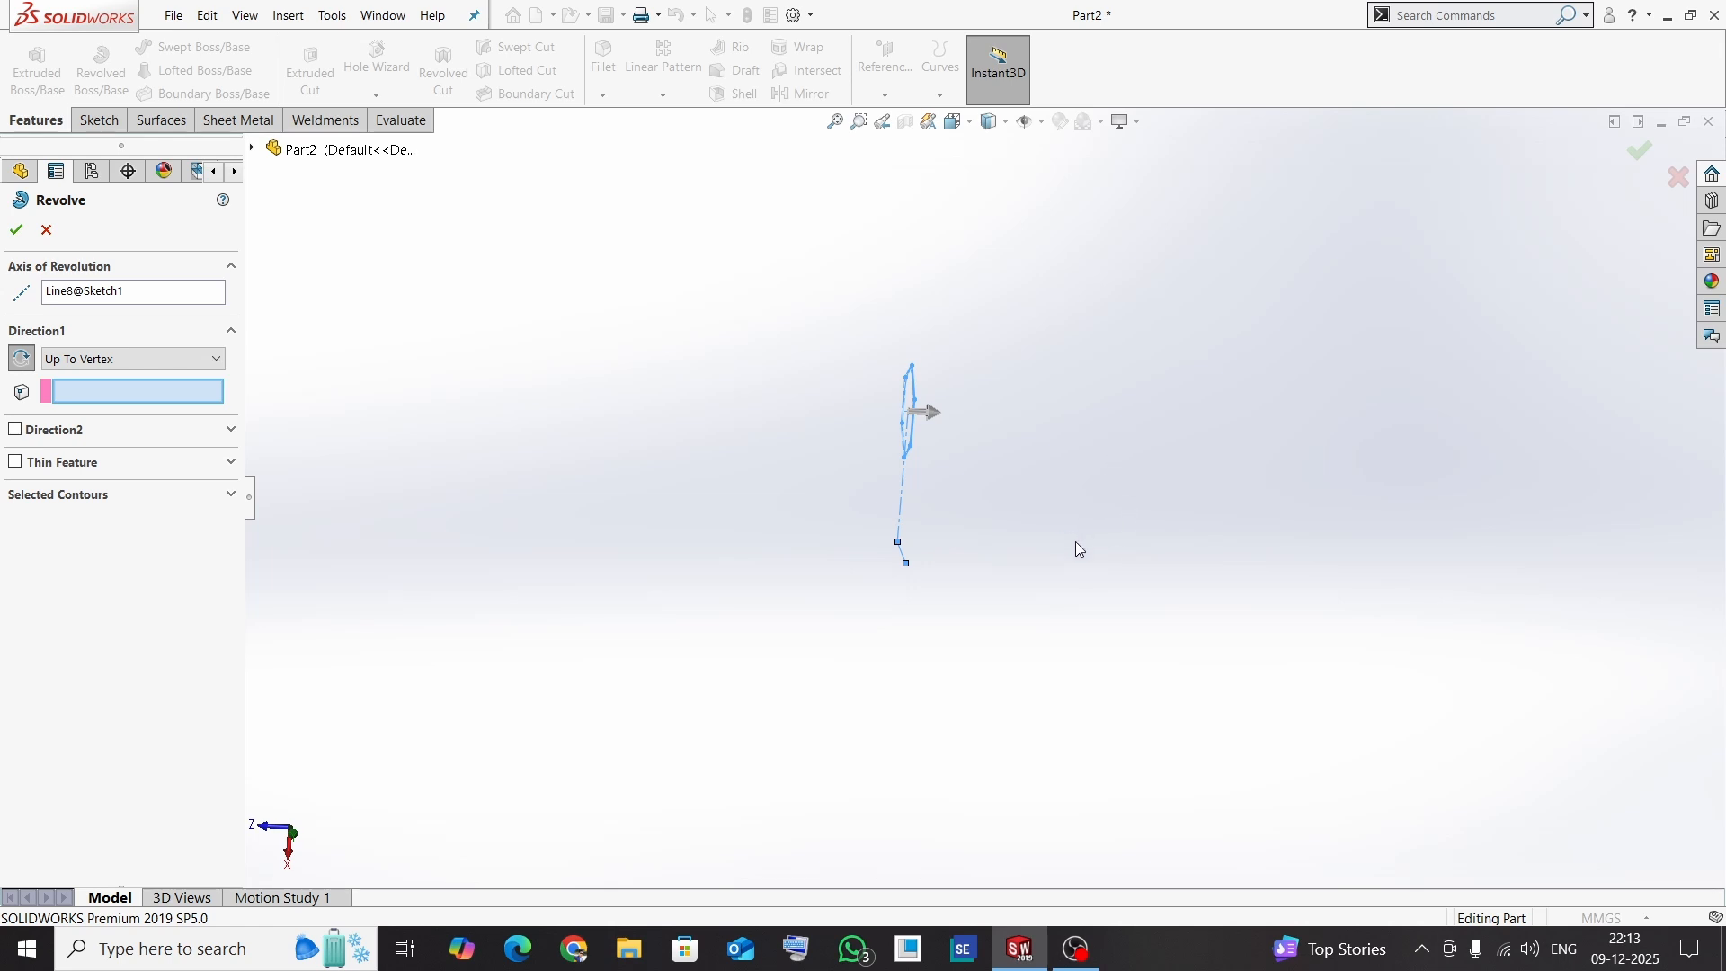
mouse_move(1079, 549)
middle_mouse_down()
mouse_move(974, 539)
mouse_move(1209, 547)
mouse_move(959, 494)
mouse_move(1089, 505)
middle_mouse_up()
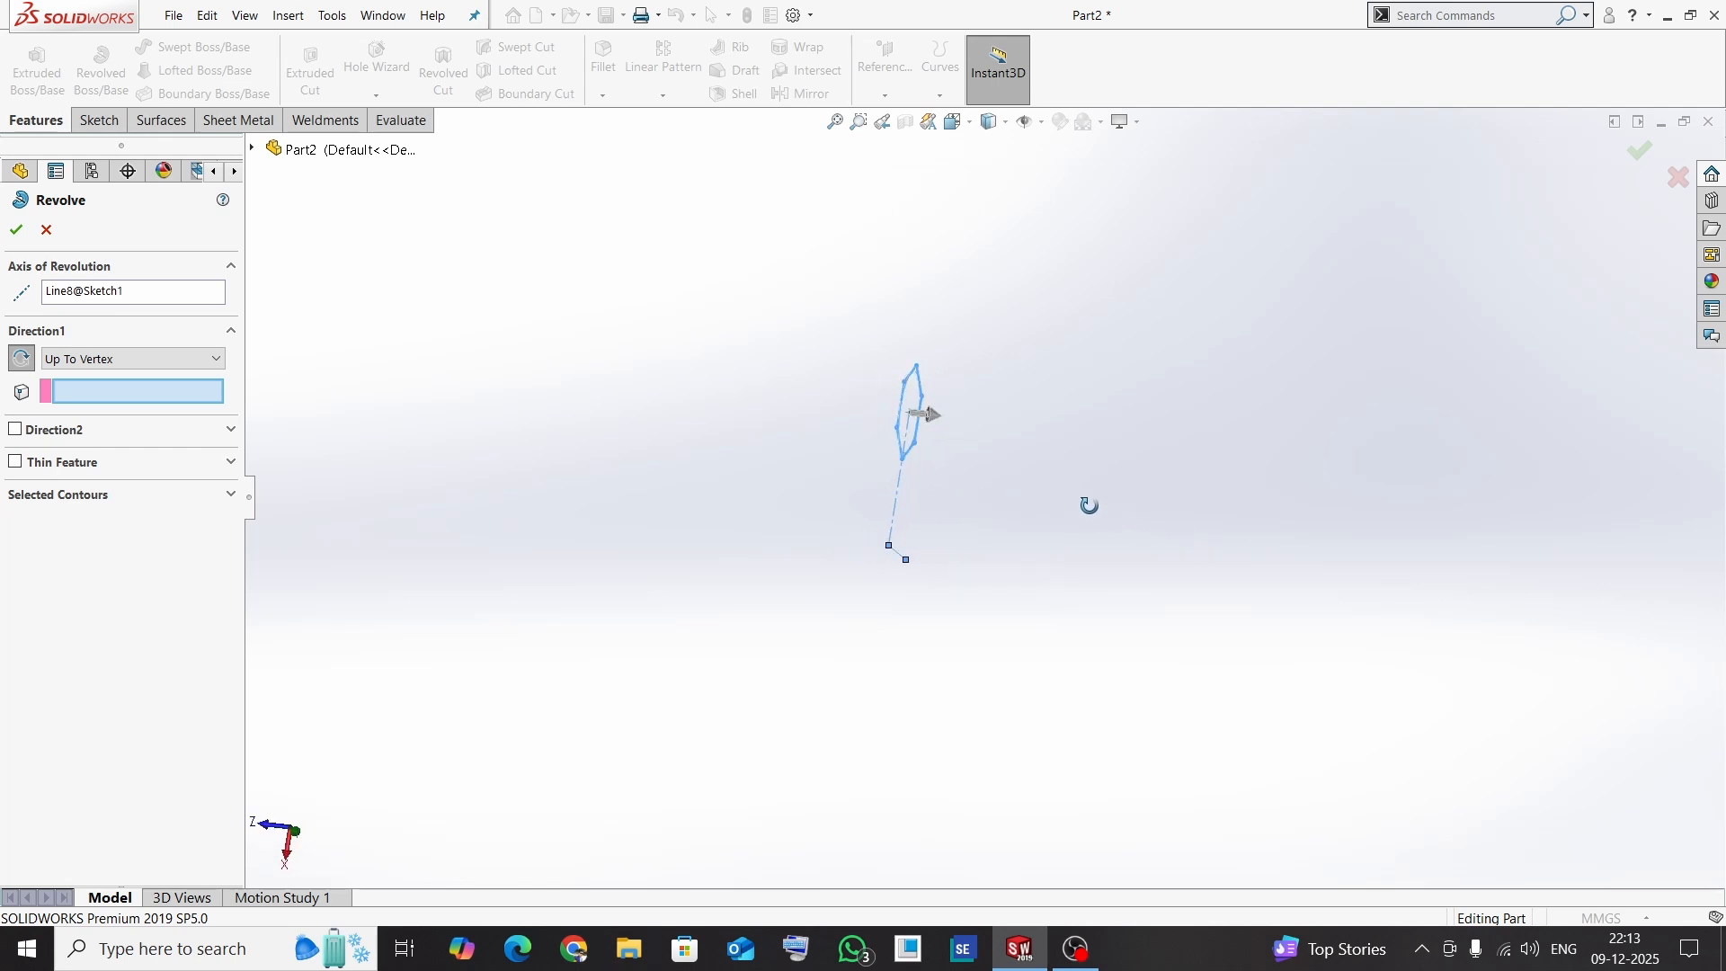
- Set the Direction 1 end condition to Up To Surface with the Right Plane as the terminating surface
left_click(201, 363)
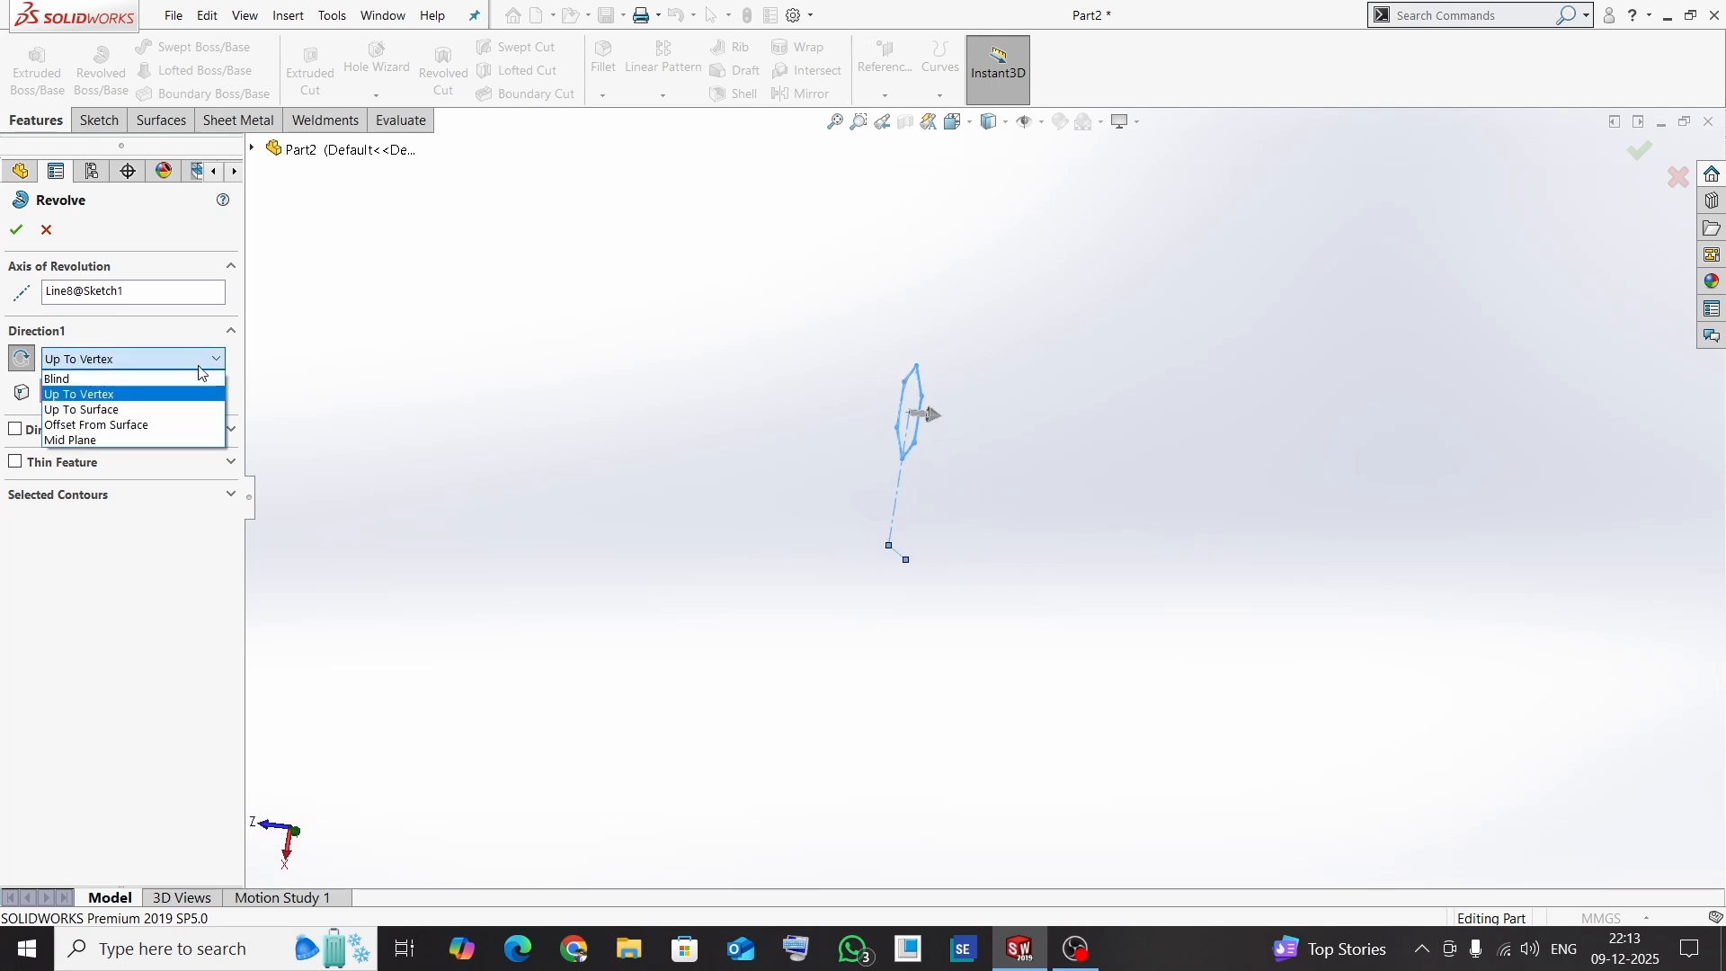
left_click(143, 410)
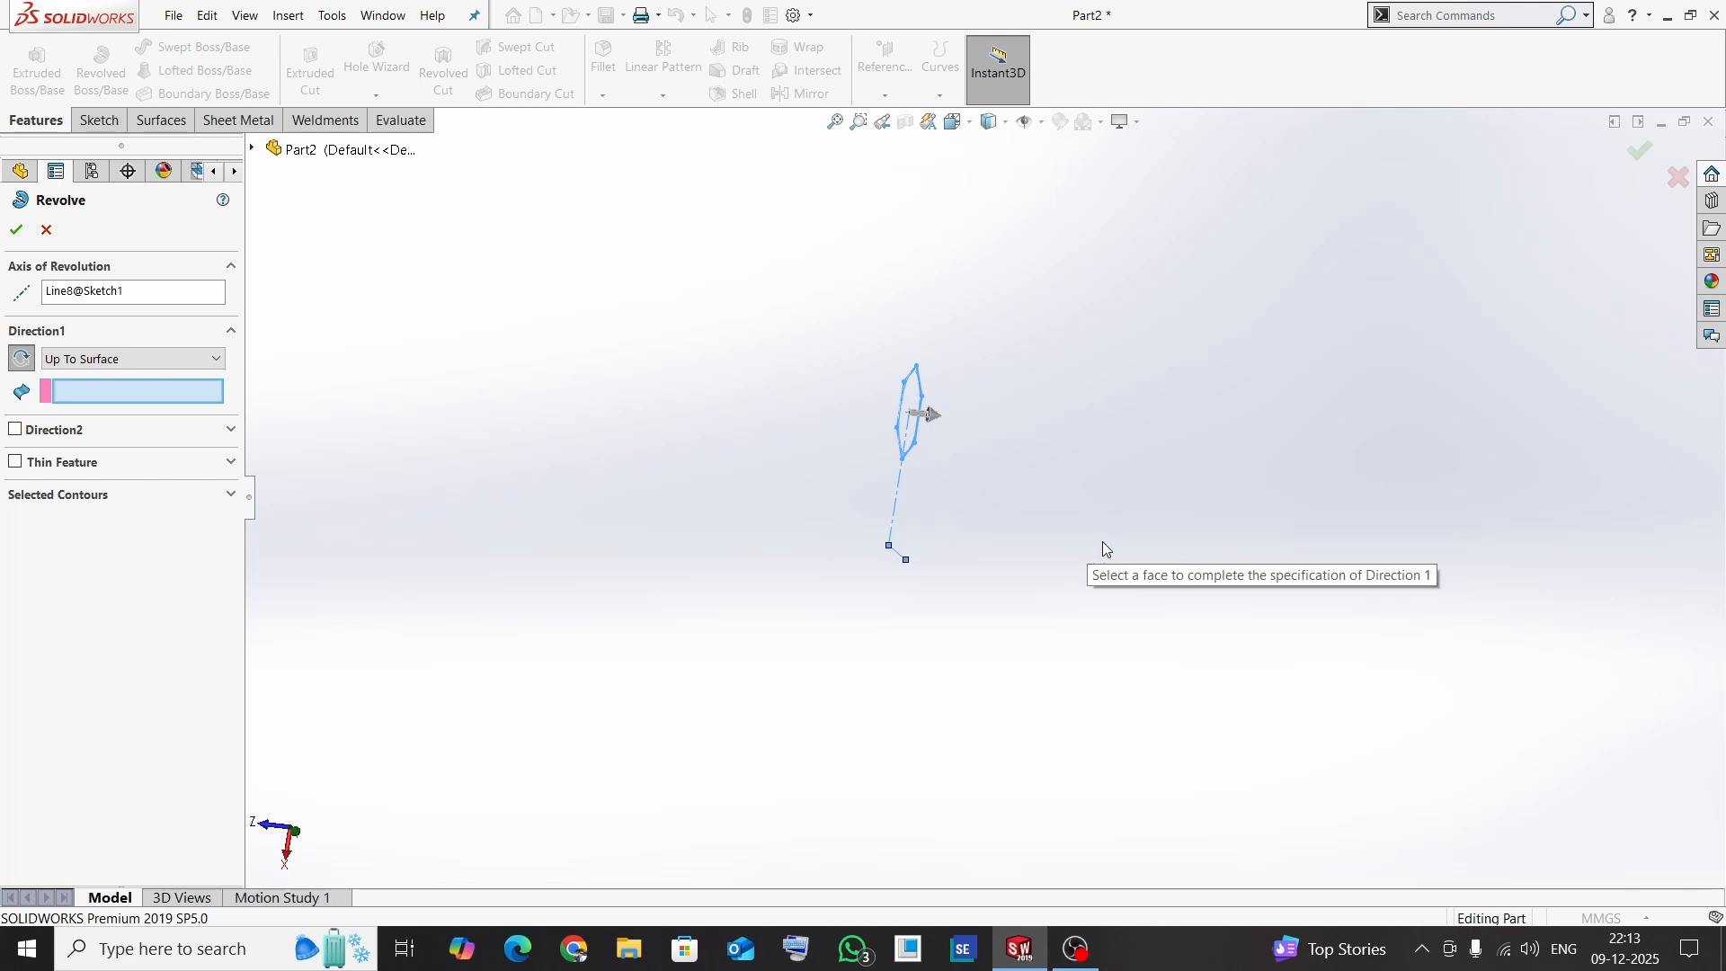
mouse_move(1038, 512)
middle_mouse_down()
mouse_move(997, 435)
mouse_move(1091, 539)
middle_mouse_up()
mouse_move(1005, 495)
middle_mouse_down()
mouse_move(940, 435)
mouse_move(986, 450)
mouse_move(959, 467)
mouse_move(1007, 468)
mouse_move(946, 451)
mouse_move(968, 473)
middle_mouse_up()
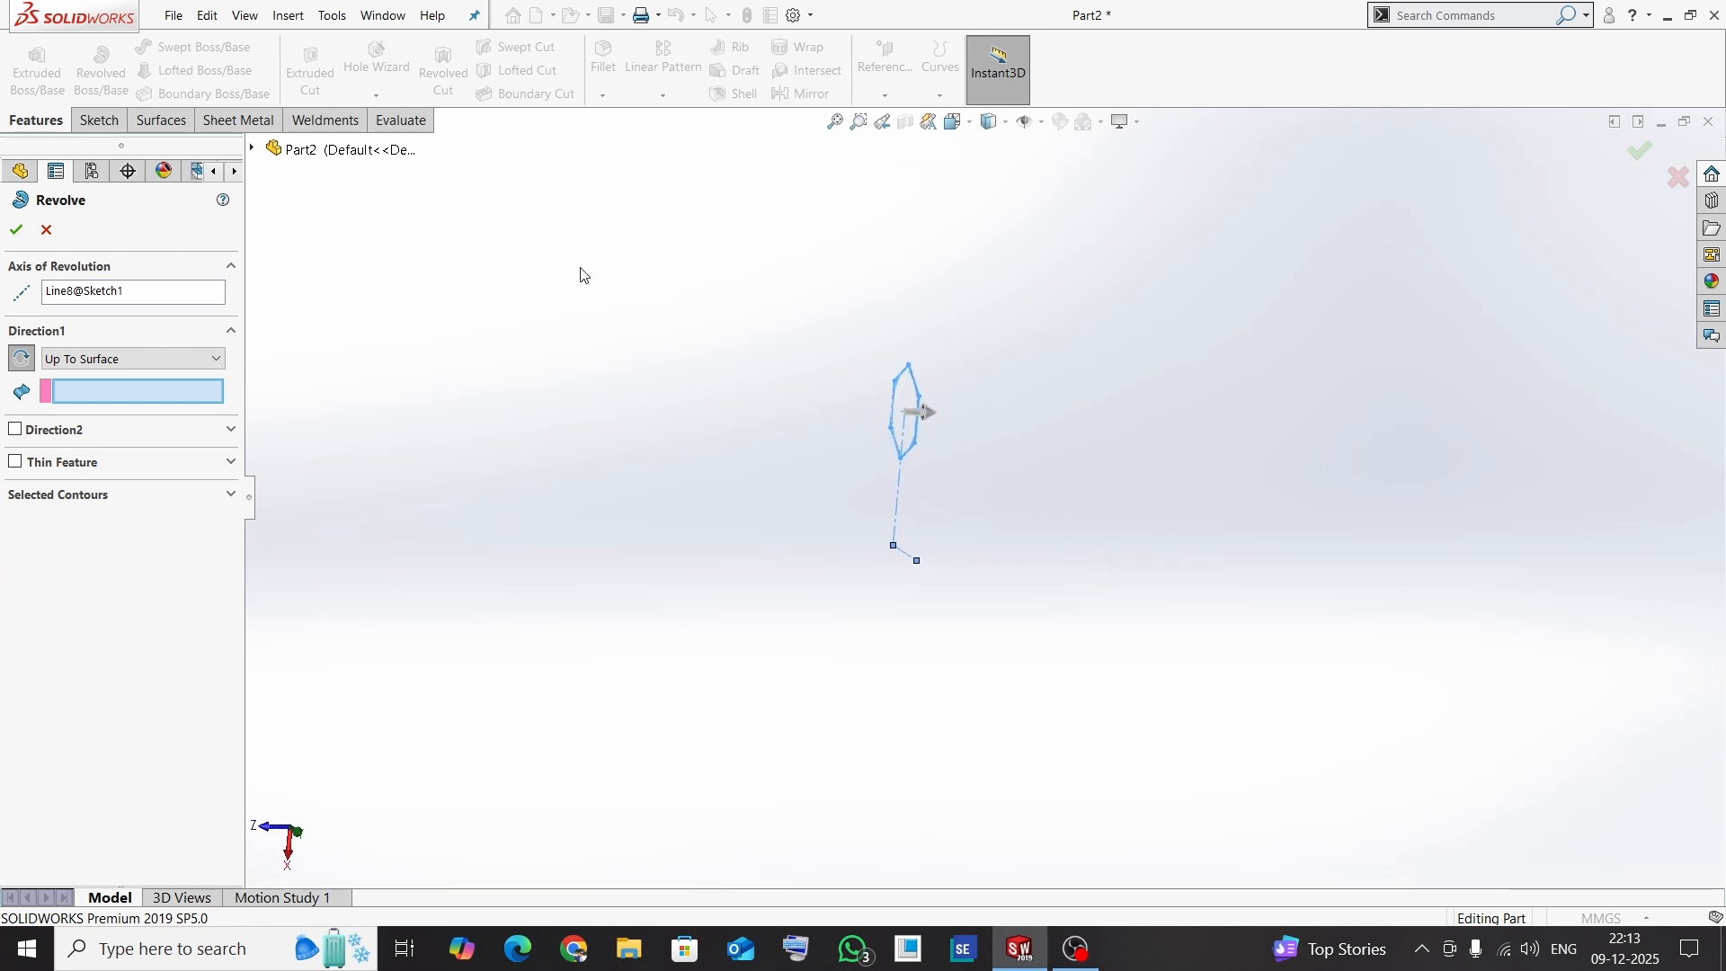
left_click(254, 149)
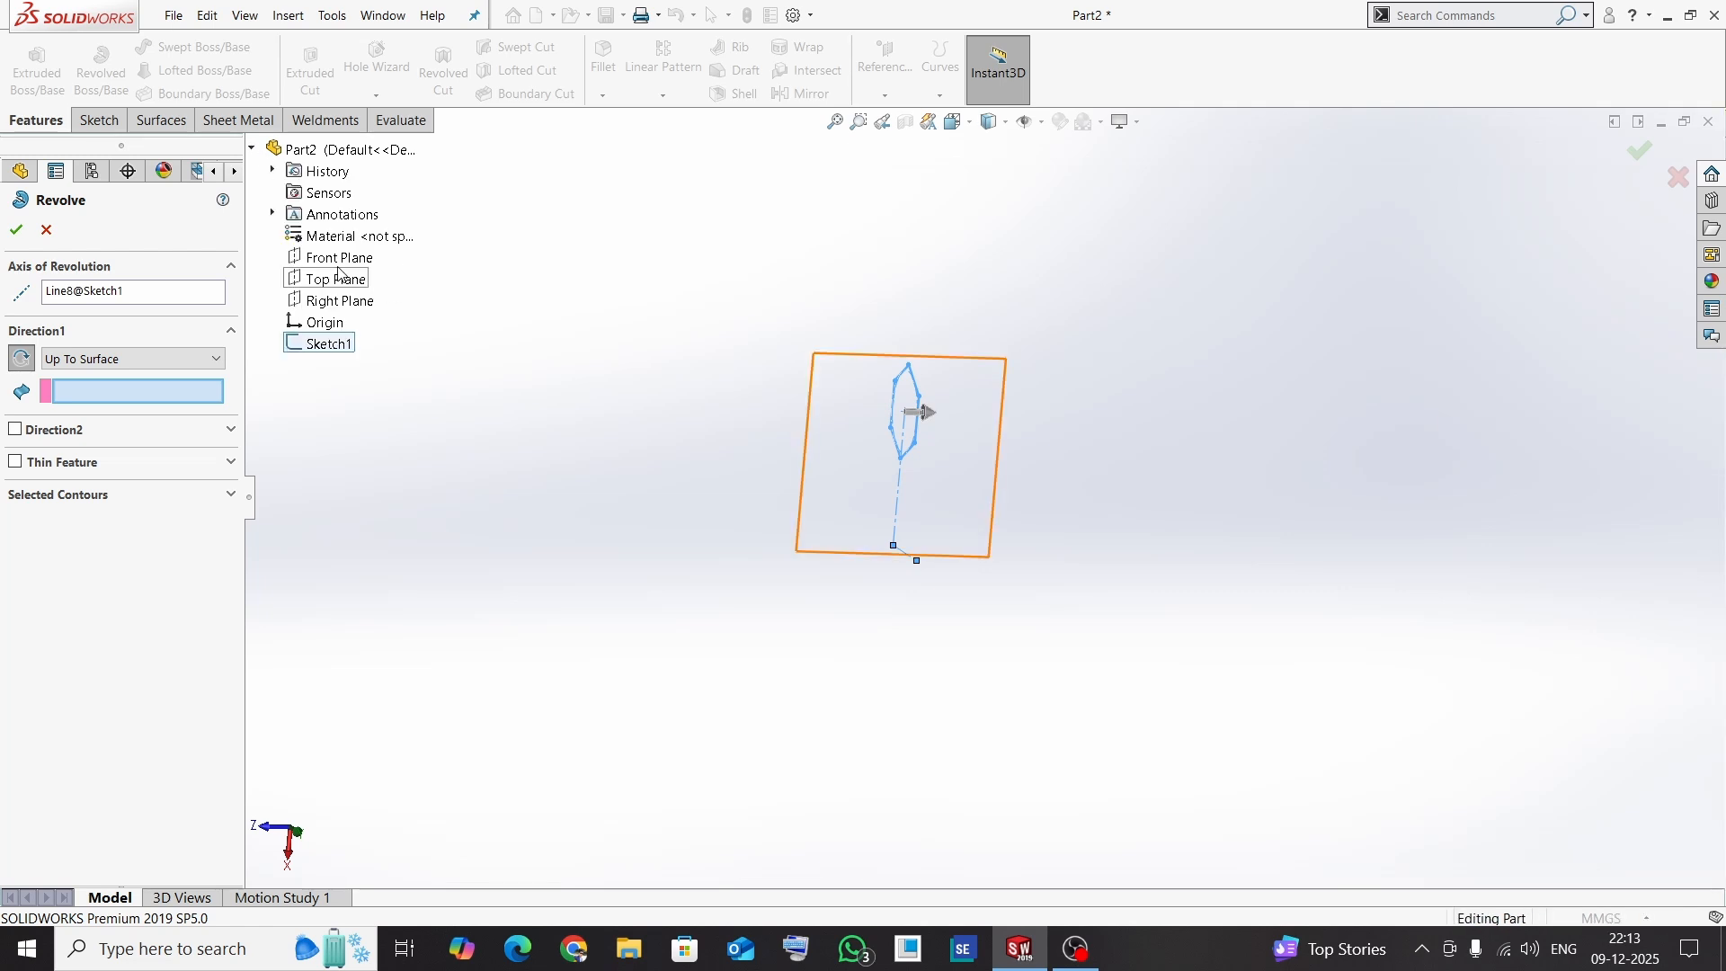
left_click(337, 302)
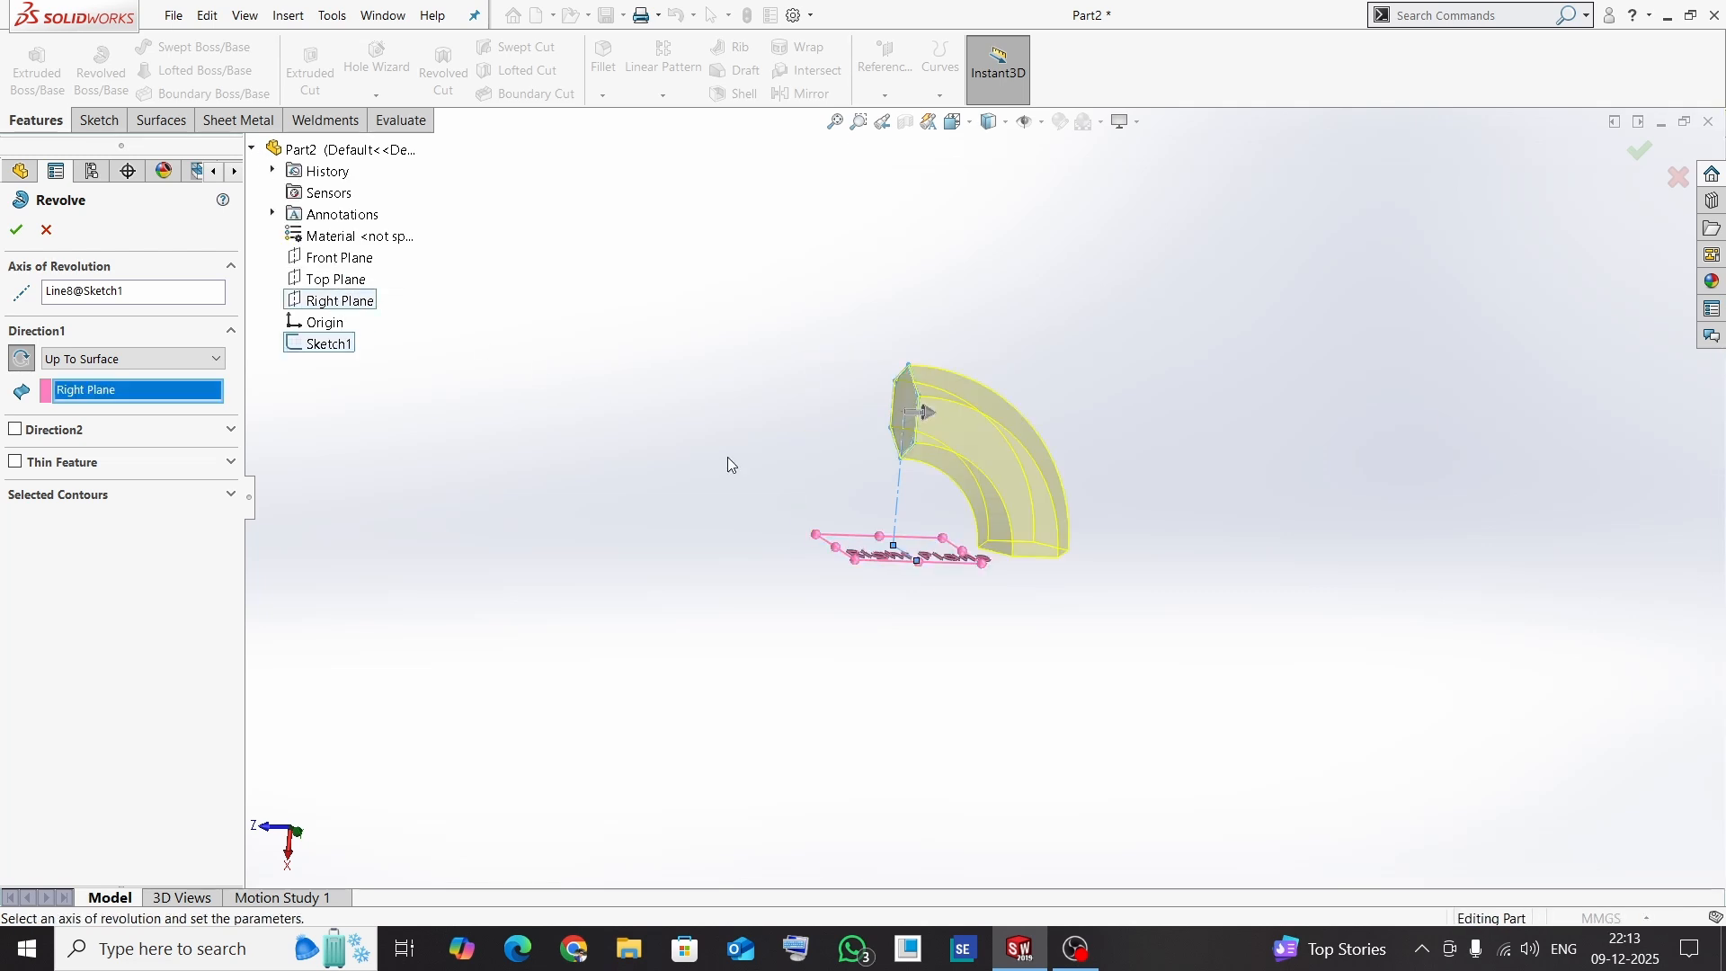
middle_click_drag(1129, 644, 1100, 582)
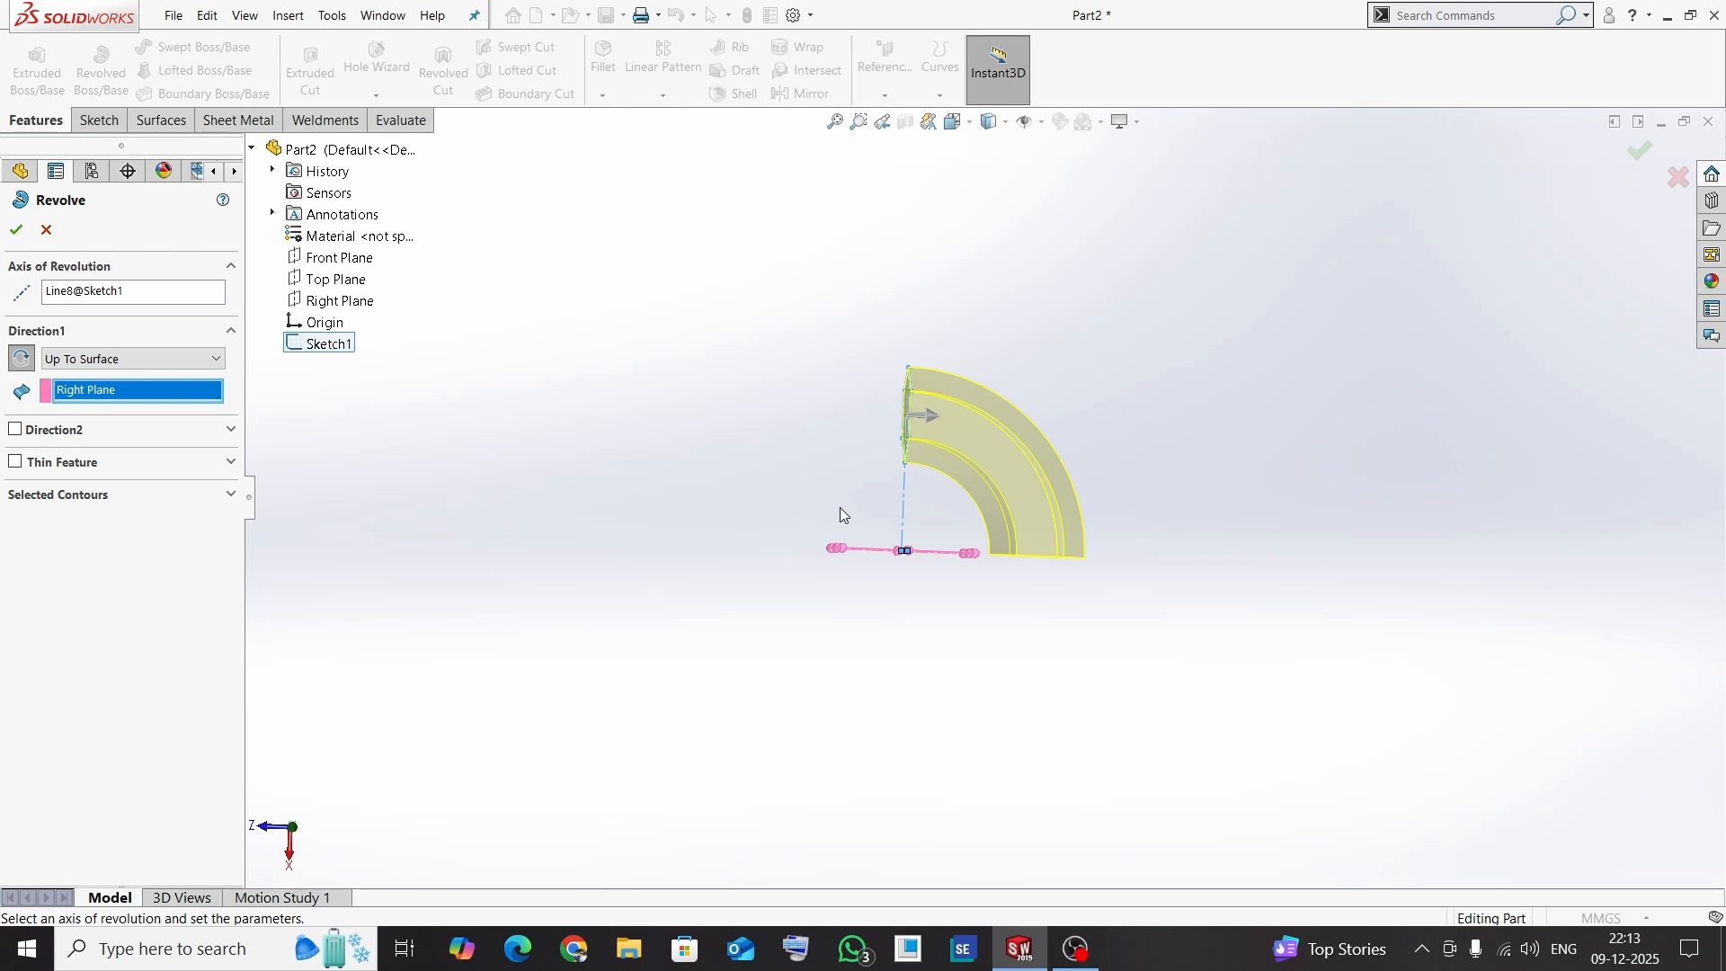
- Try reversing the revolve direction under the Up To Surface end condition and restore it
left_click(20, 359)
left_click(20, 359)
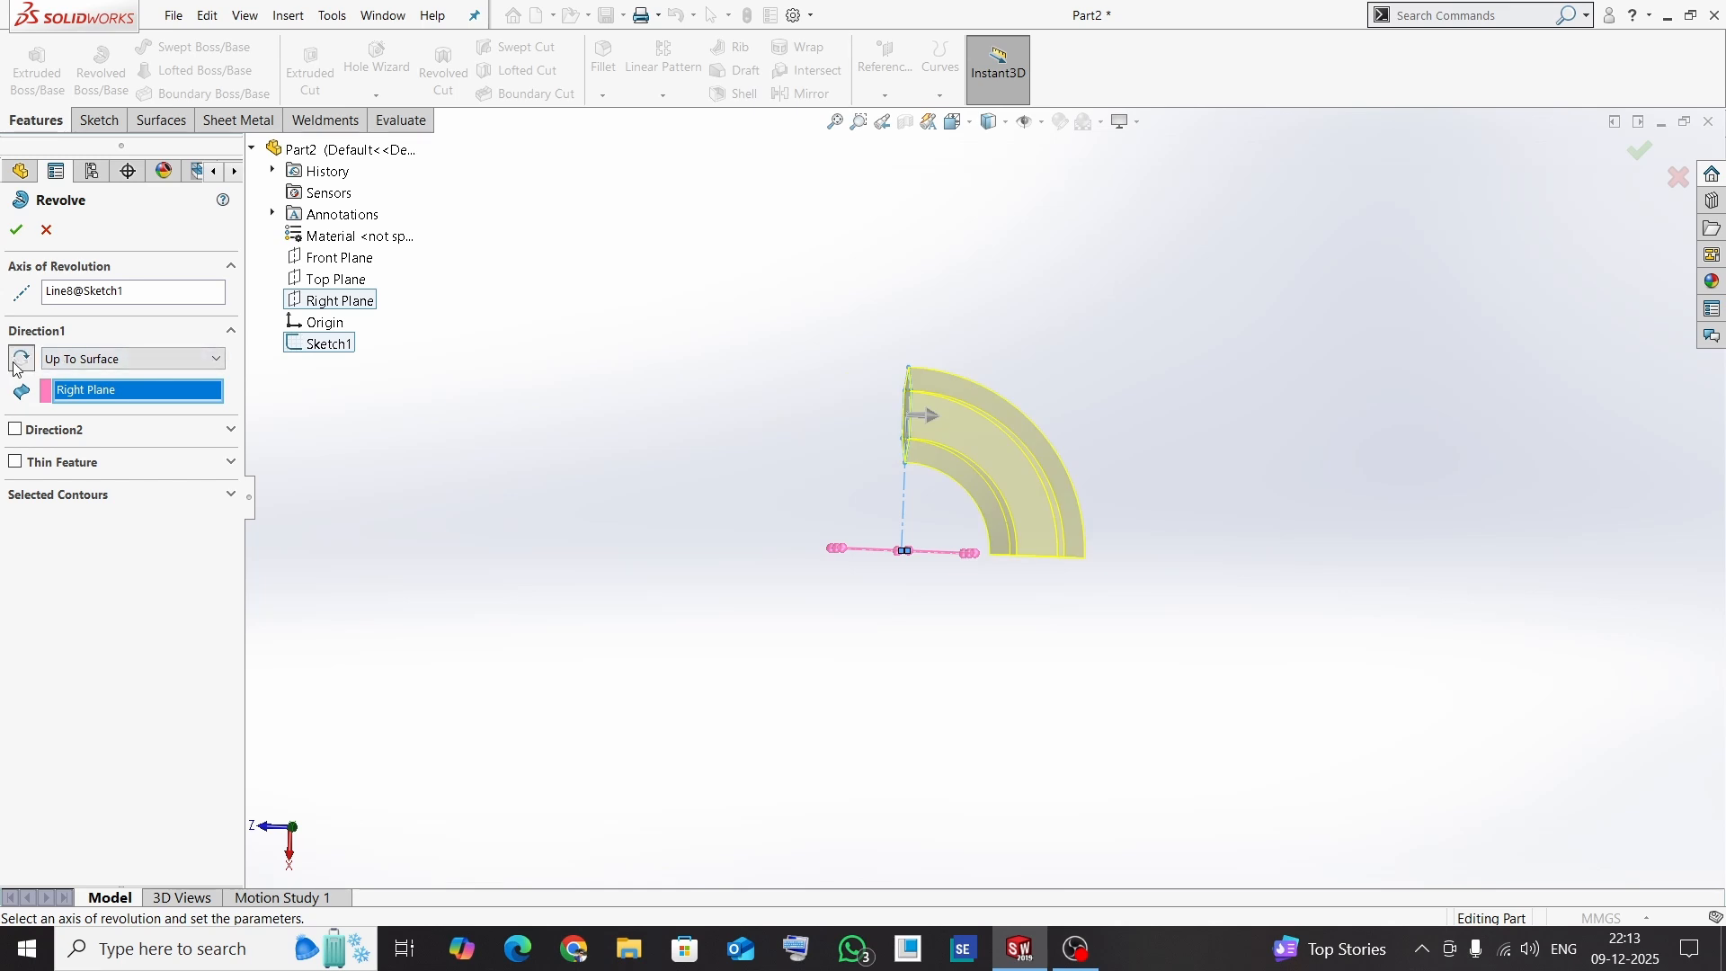
left_click(99, 360)
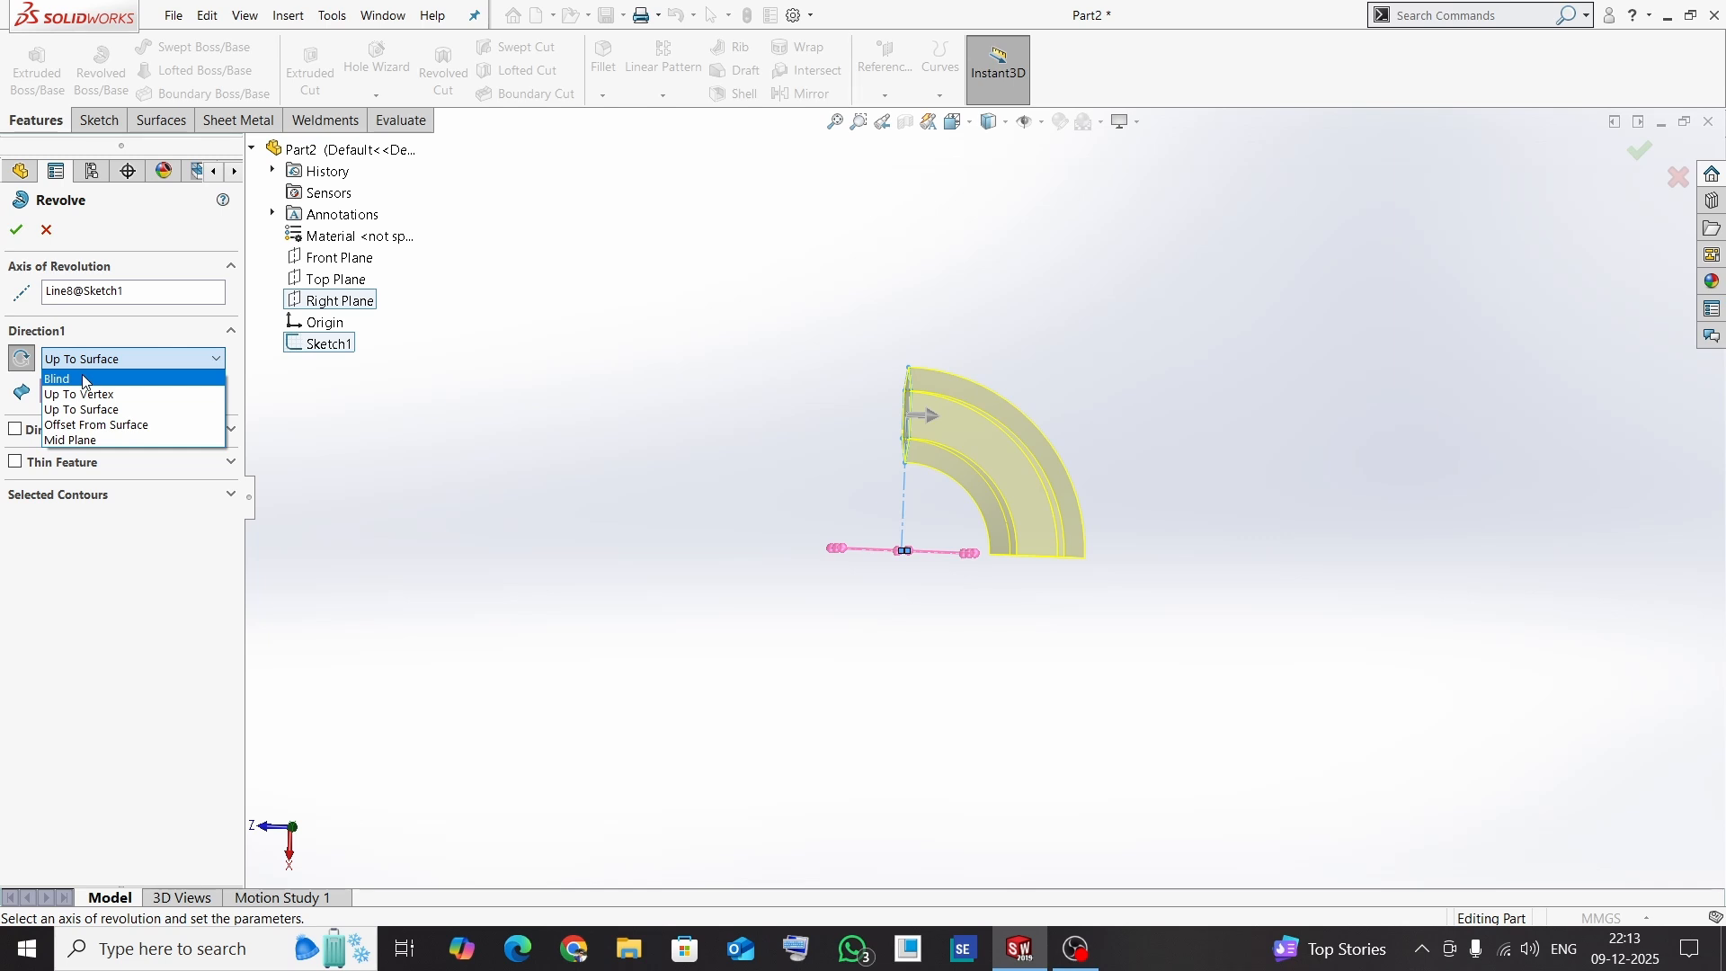
left_click(26, 362)
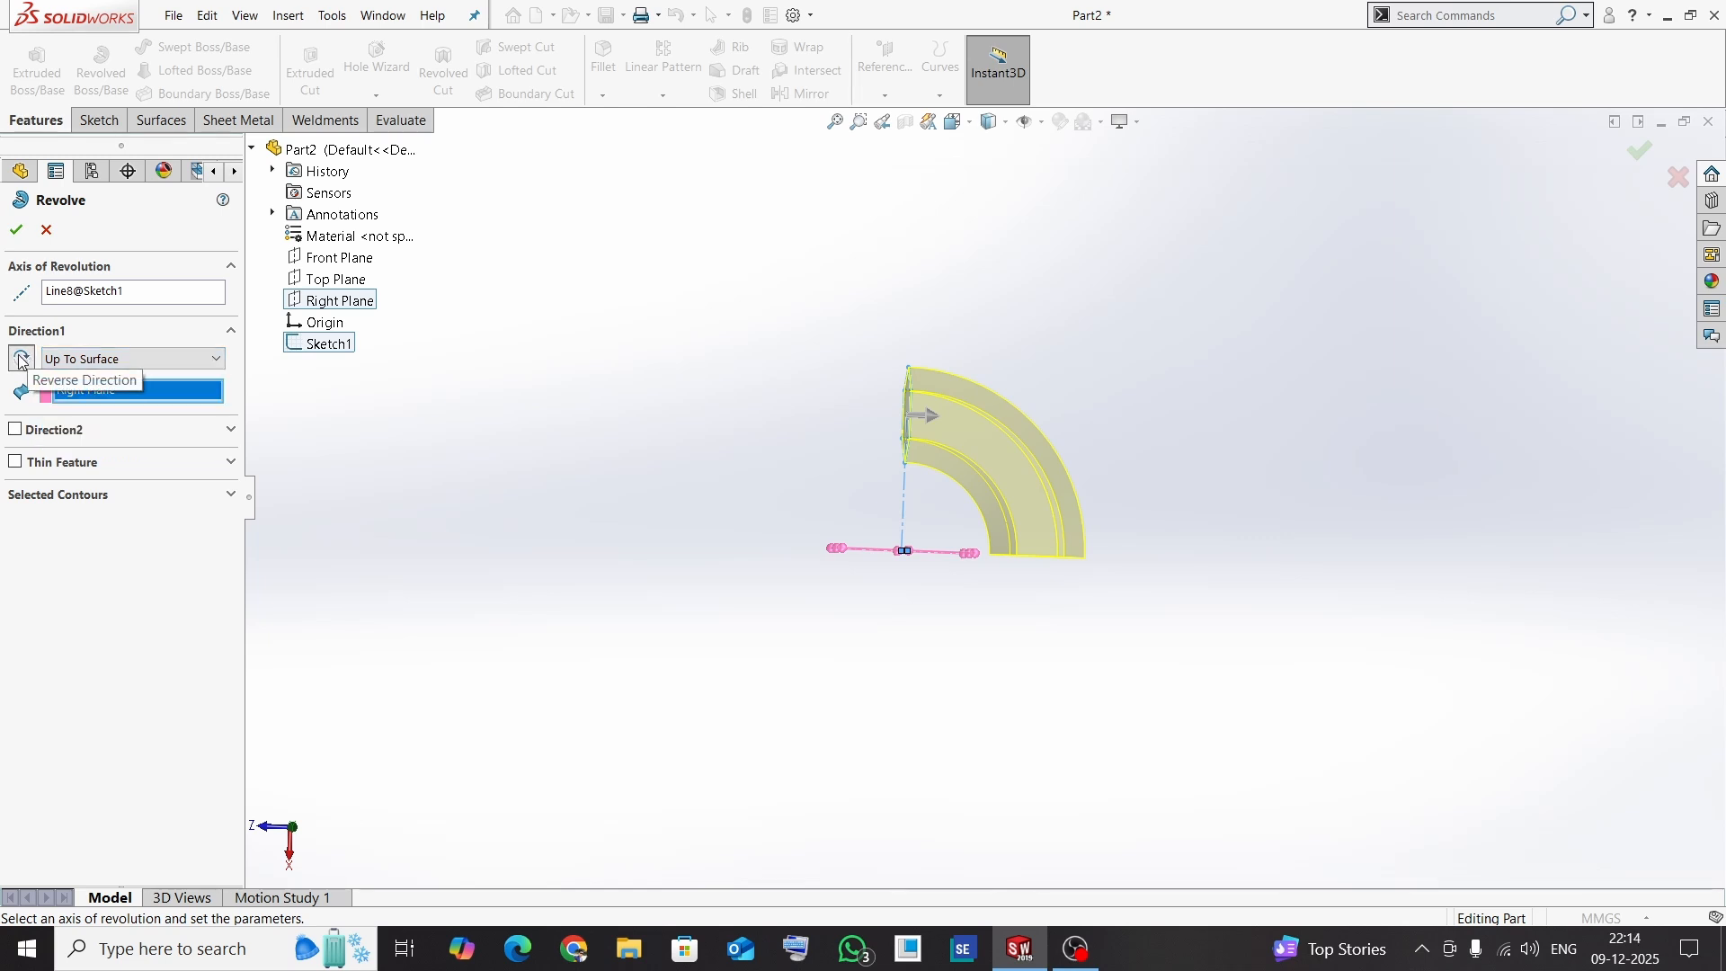
left_click(22, 361)
left_click(21, 360)
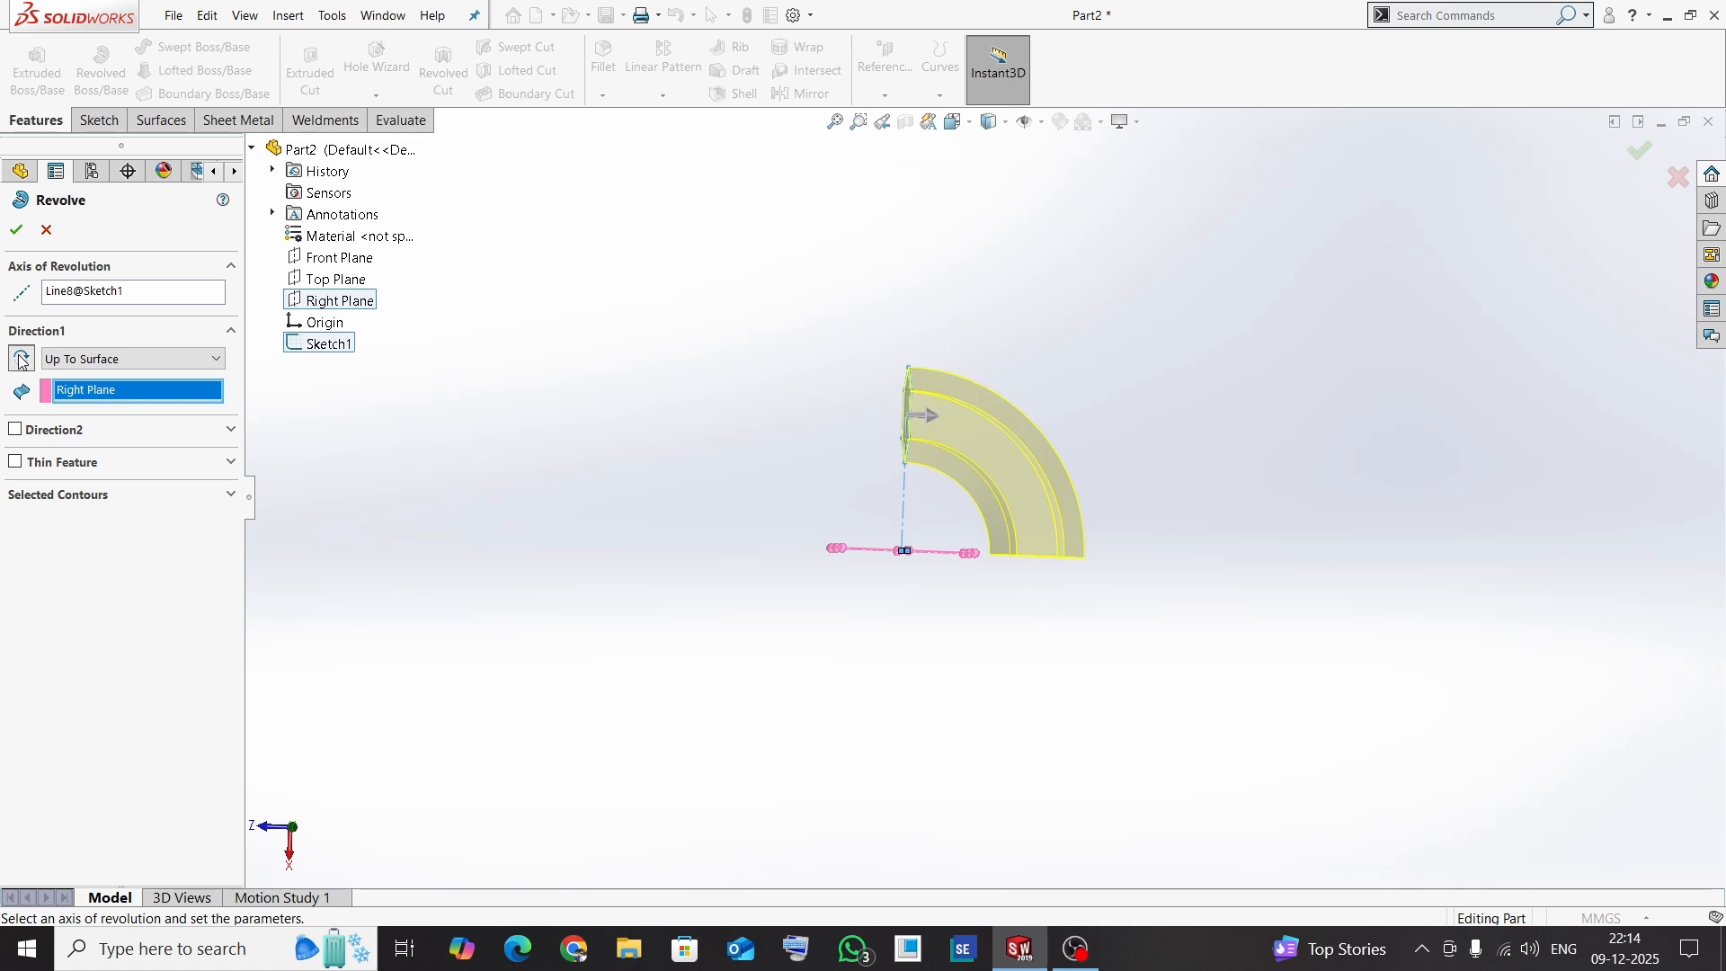
- Change the Direction 1 end condition to Offset From Surface and set a 50 mm offset from the Right Plane
left_click(112, 359)
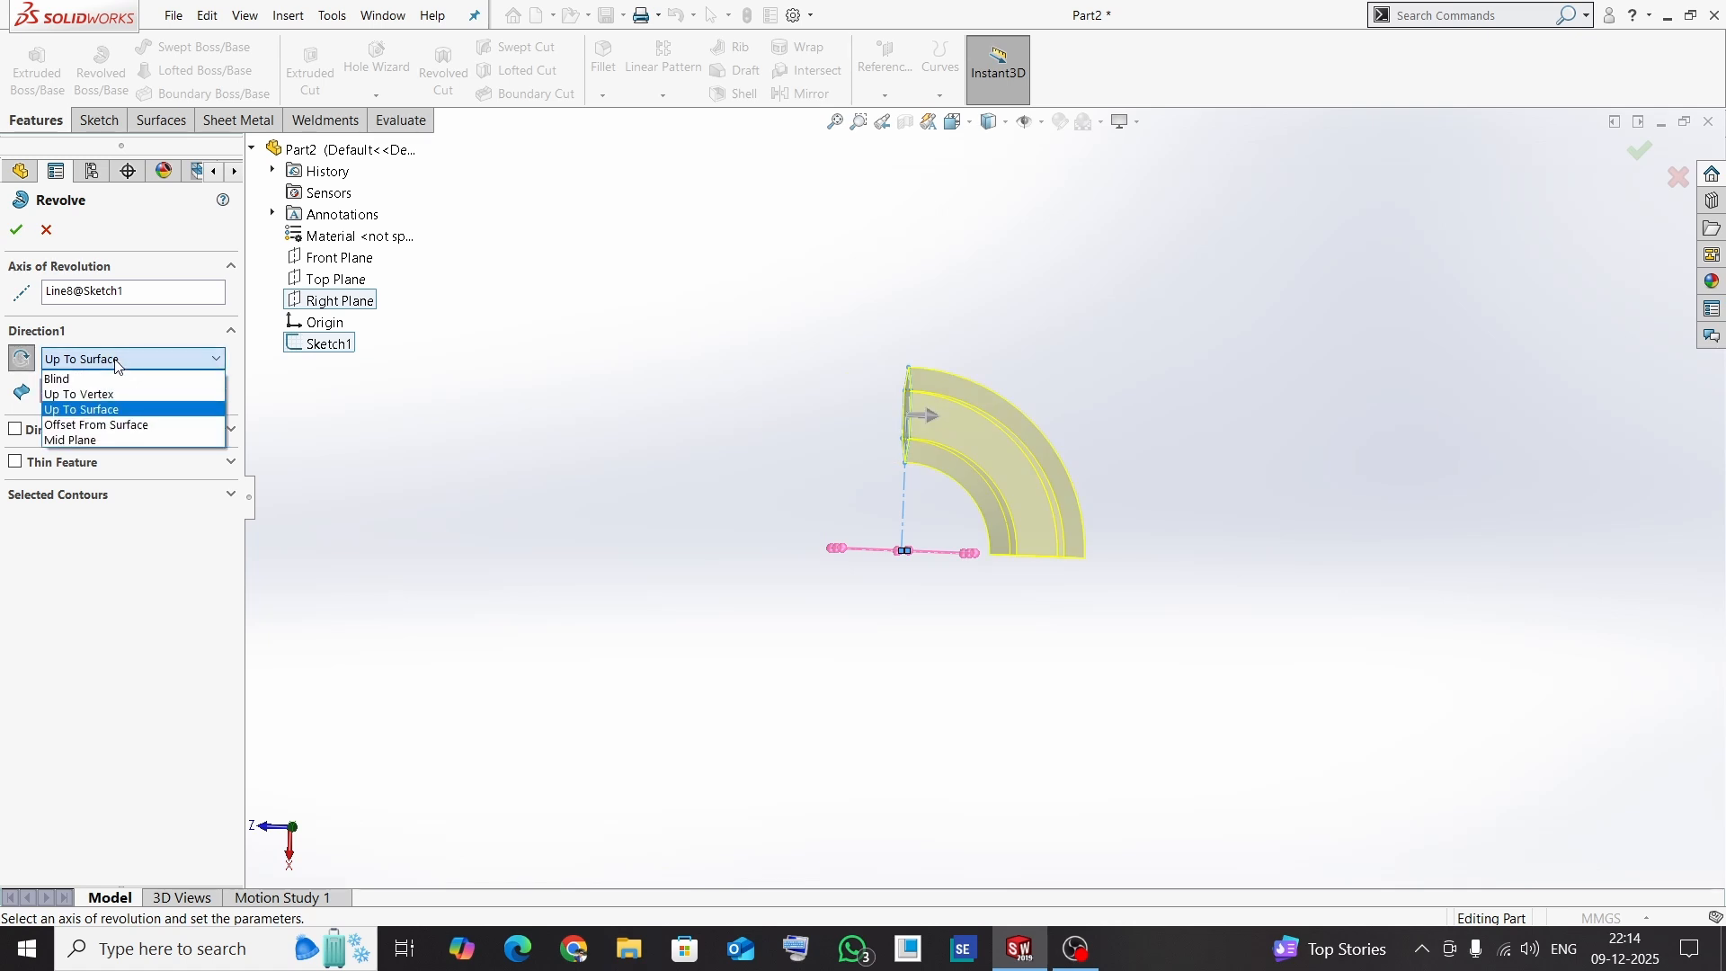
left_click(123, 432)
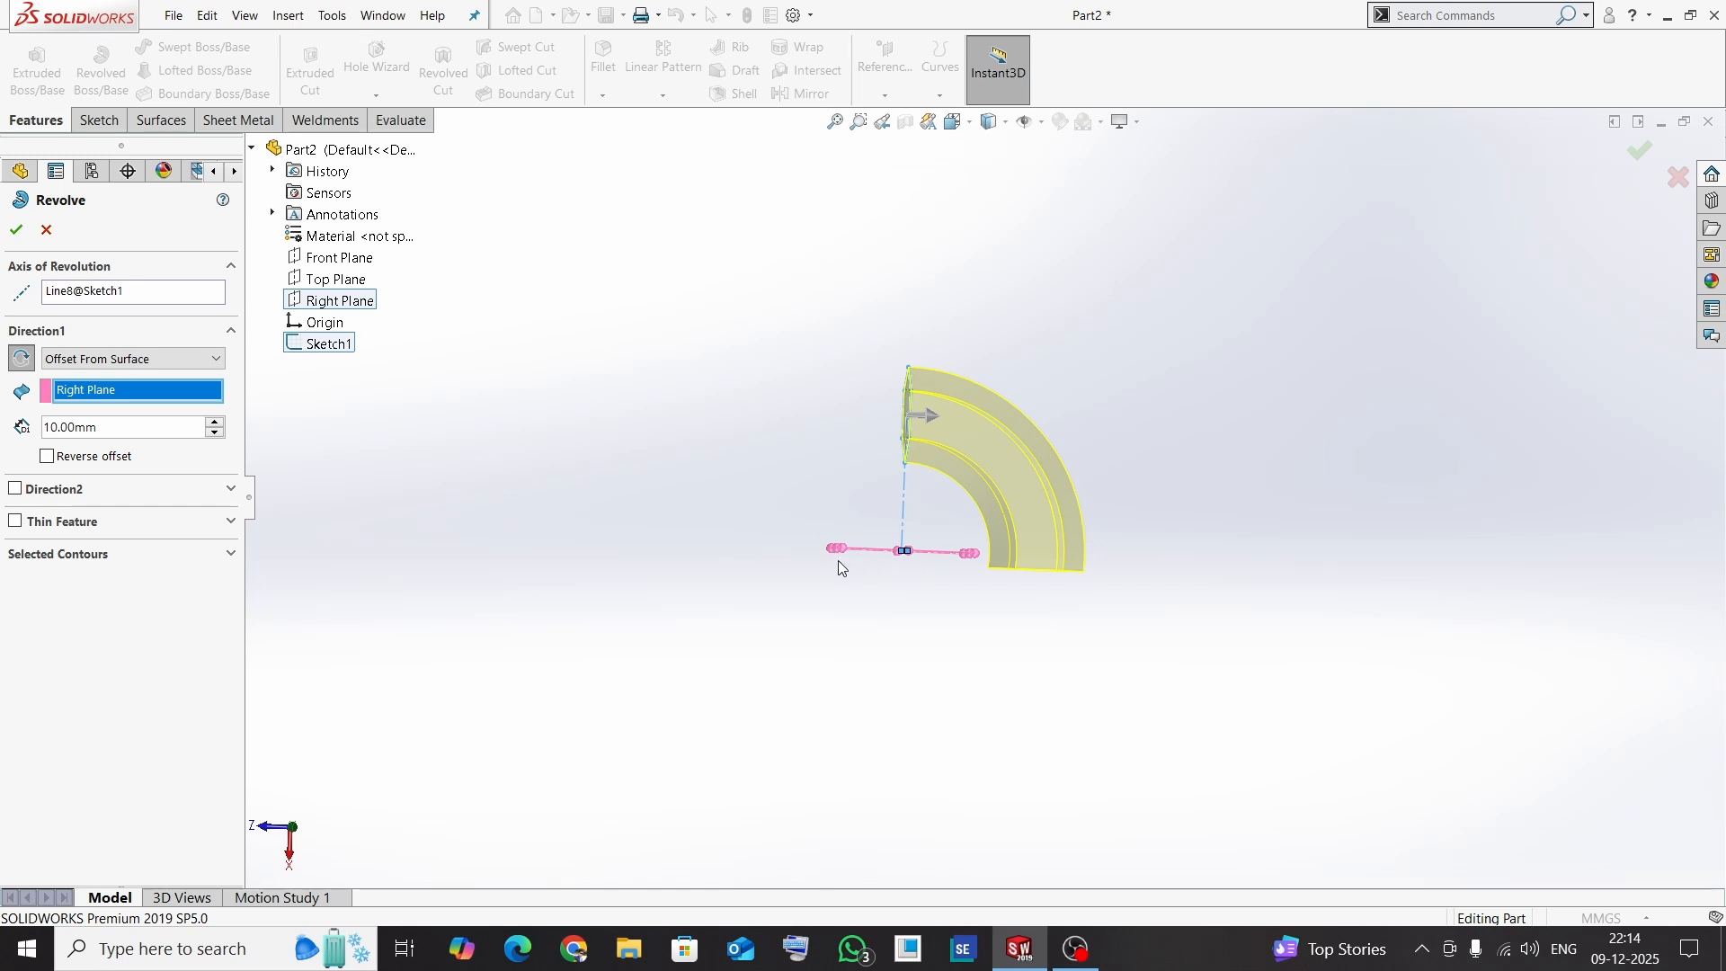
scroll(986, 574, "down", 1)
scroll(985, 566, "down", 1)
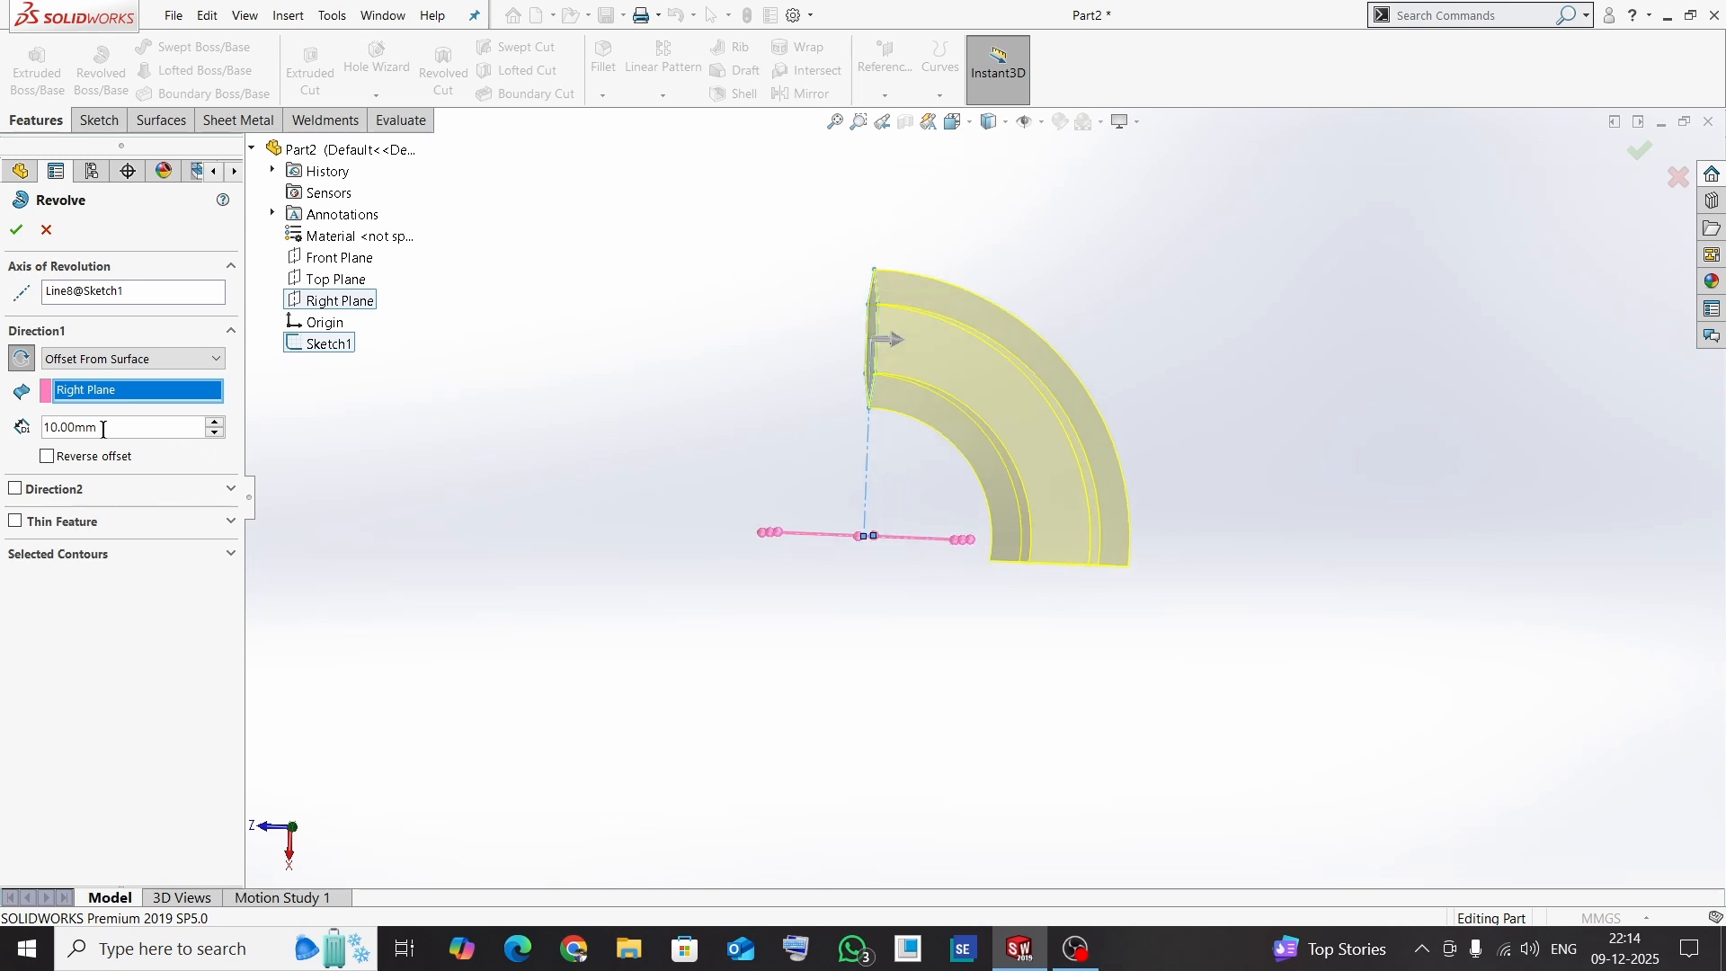
left_click_drag(104, 430, 36, 439)
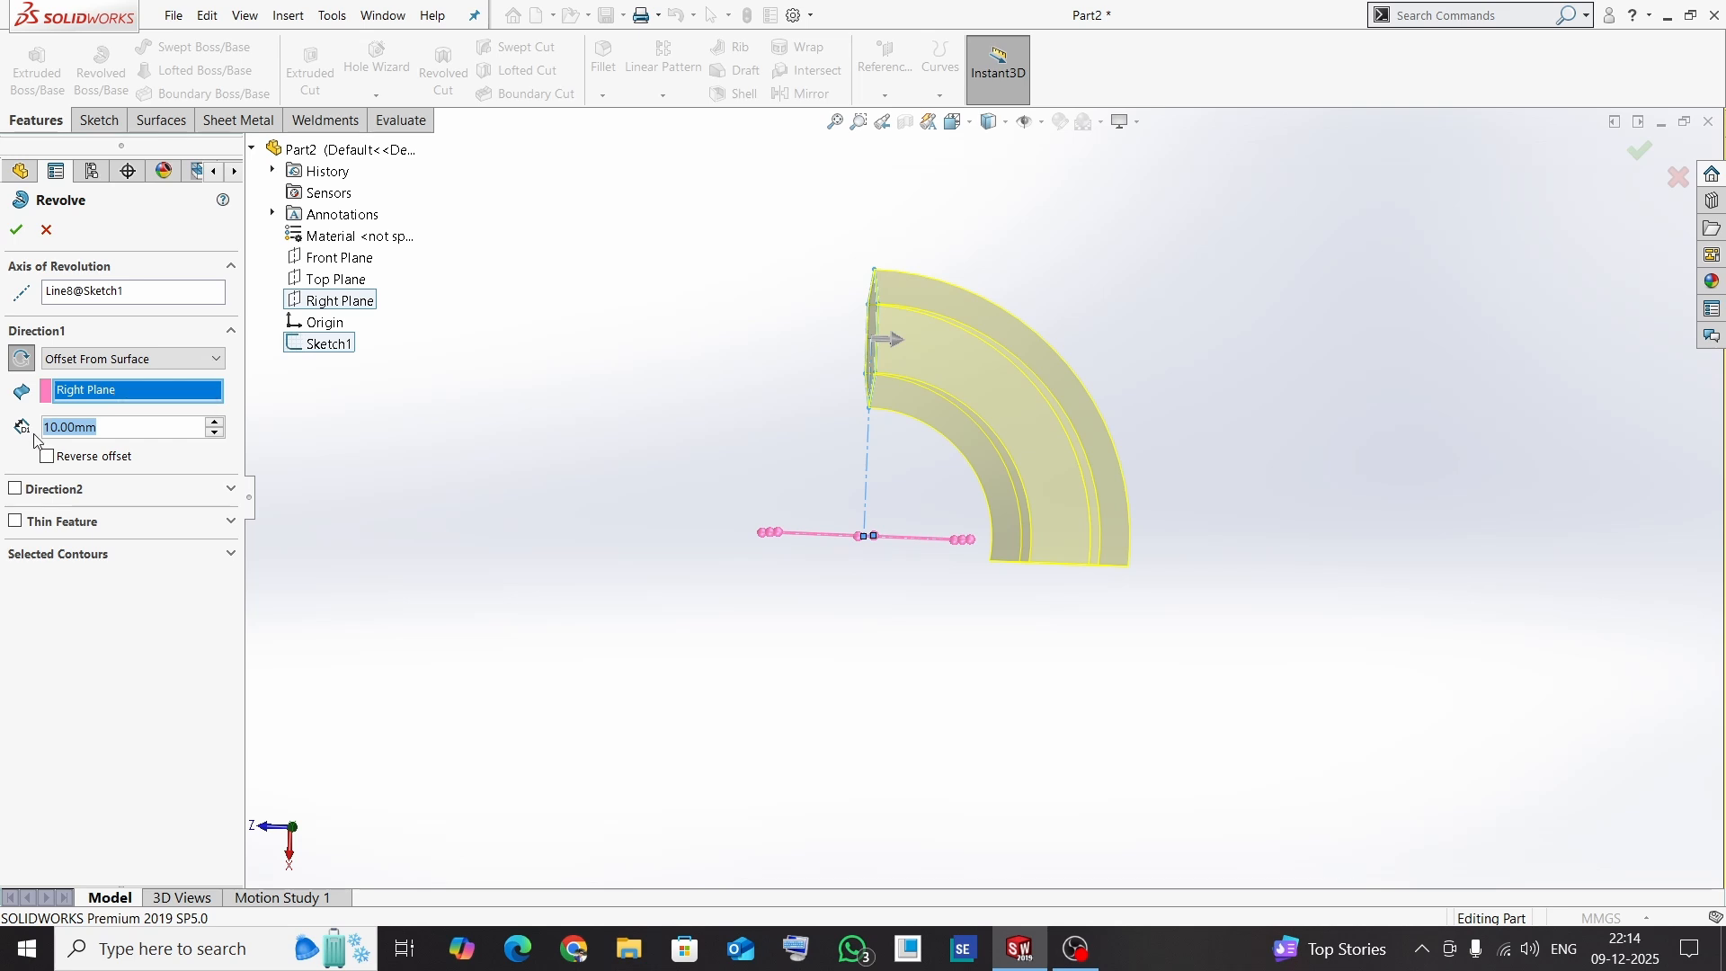
type("50")
key("Return")
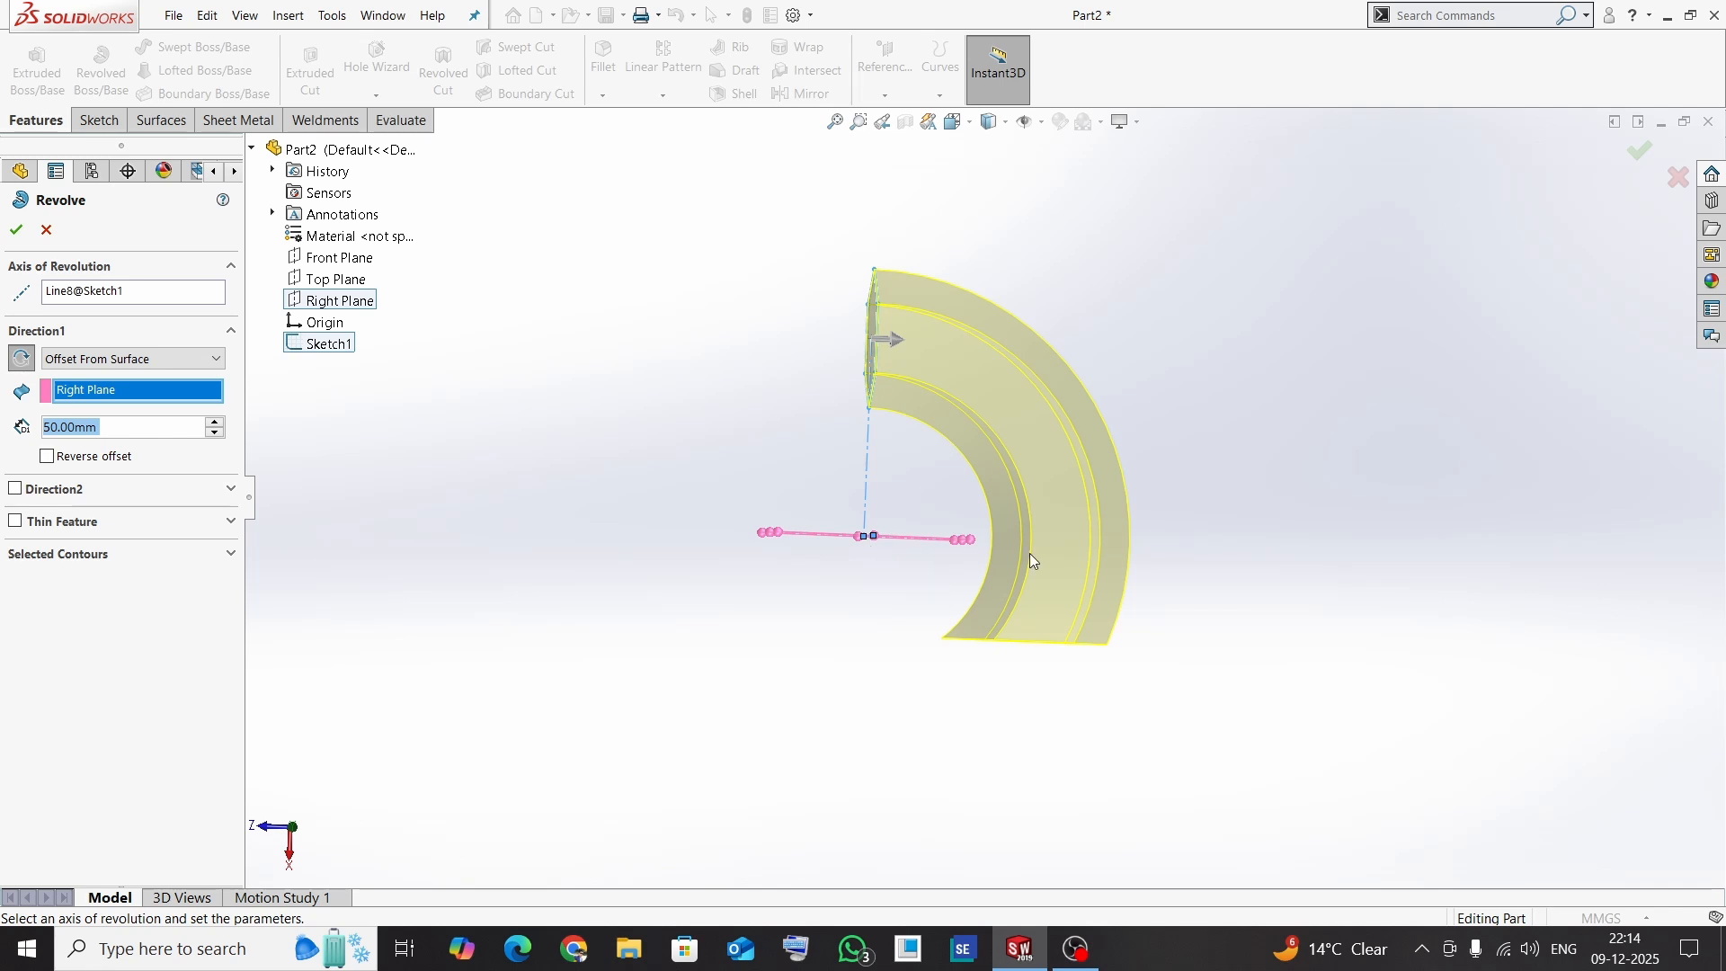
- Turn Reverse offset on and back off, and review the available end conditions
left_click(48, 458)
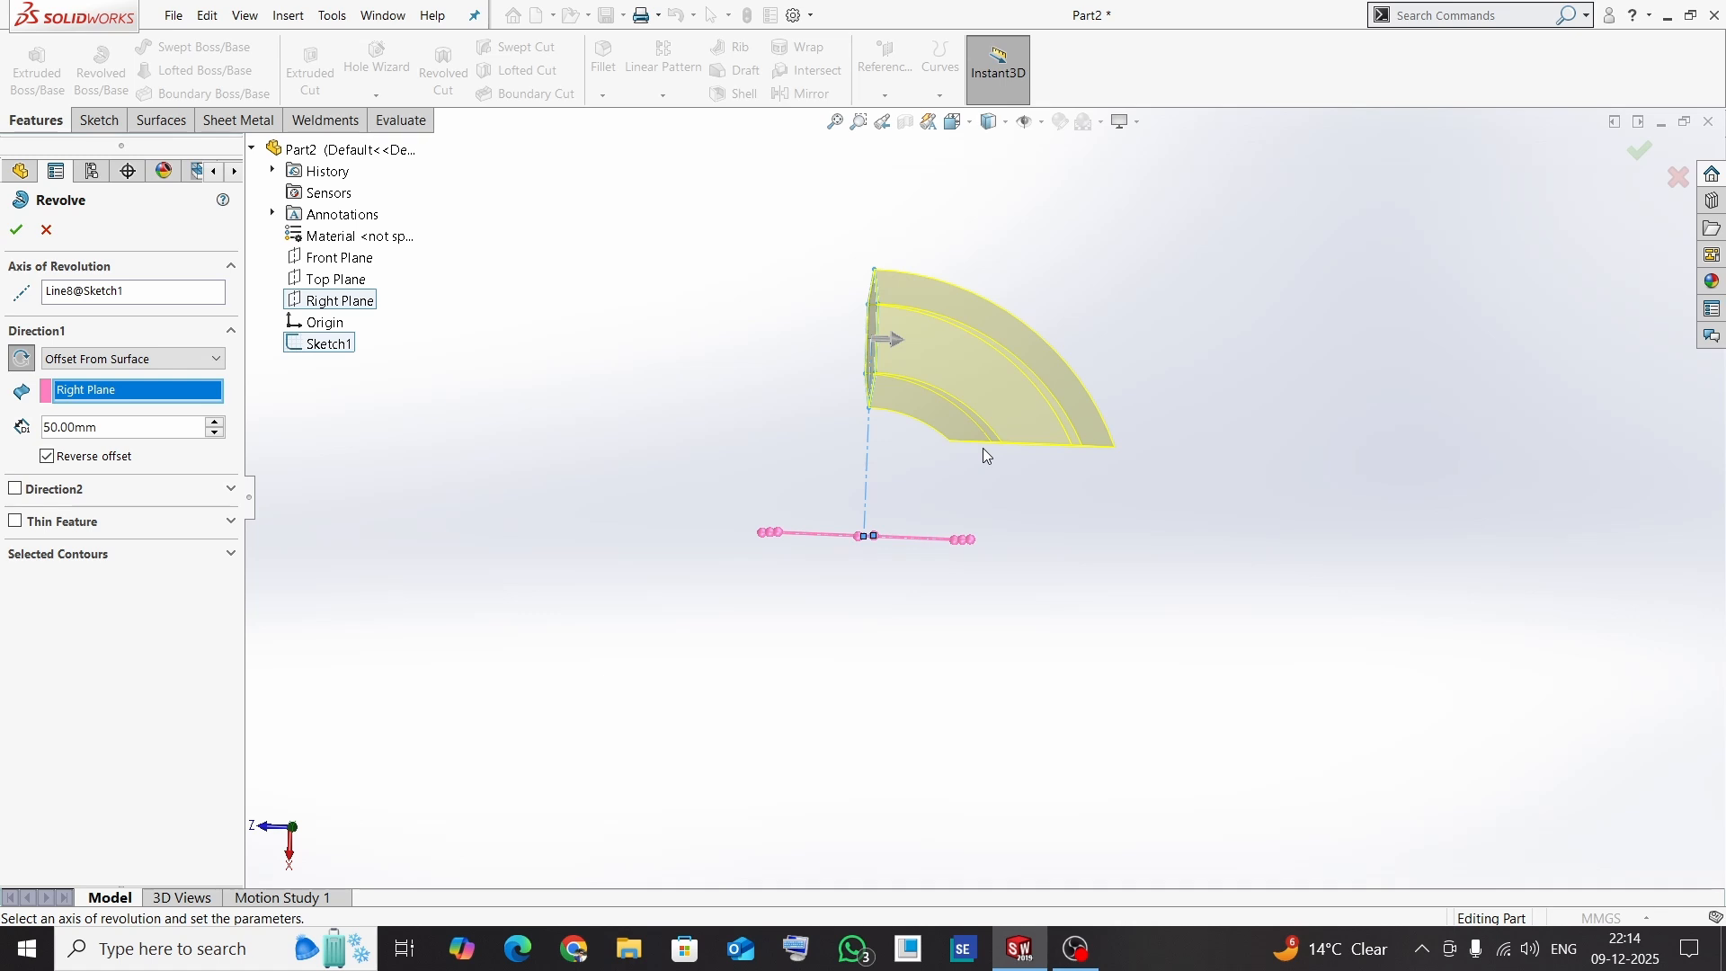
left_click(48, 458)
left_click(180, 359)
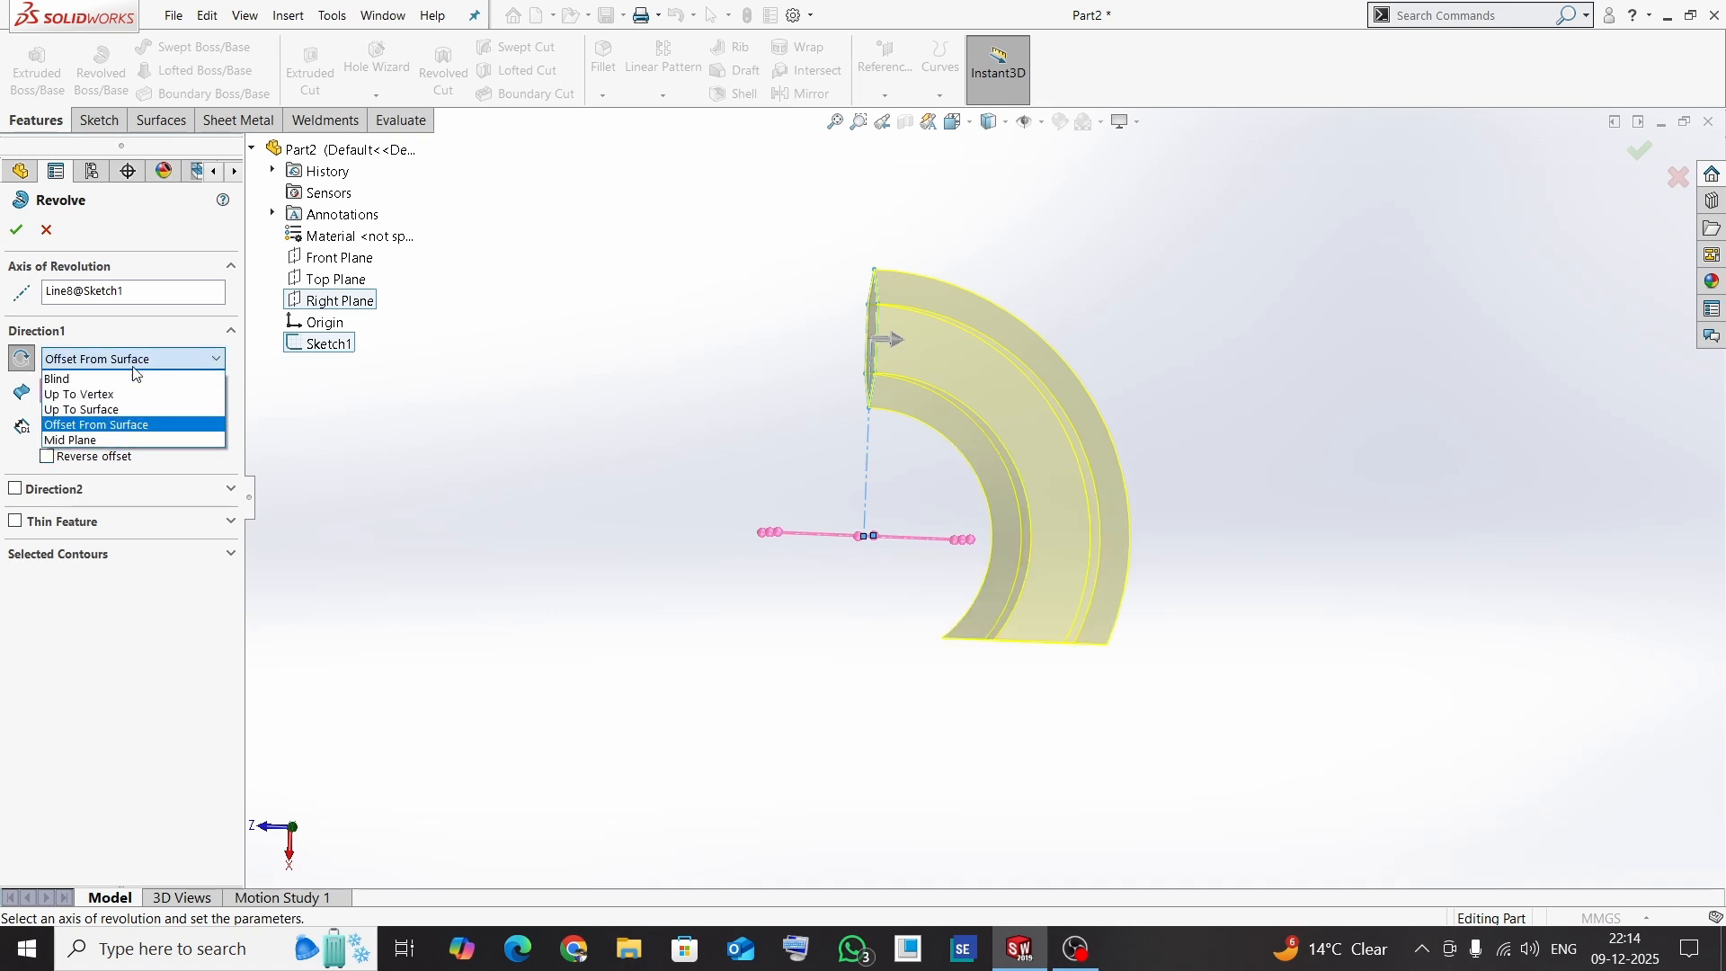
left_click(127, 358)
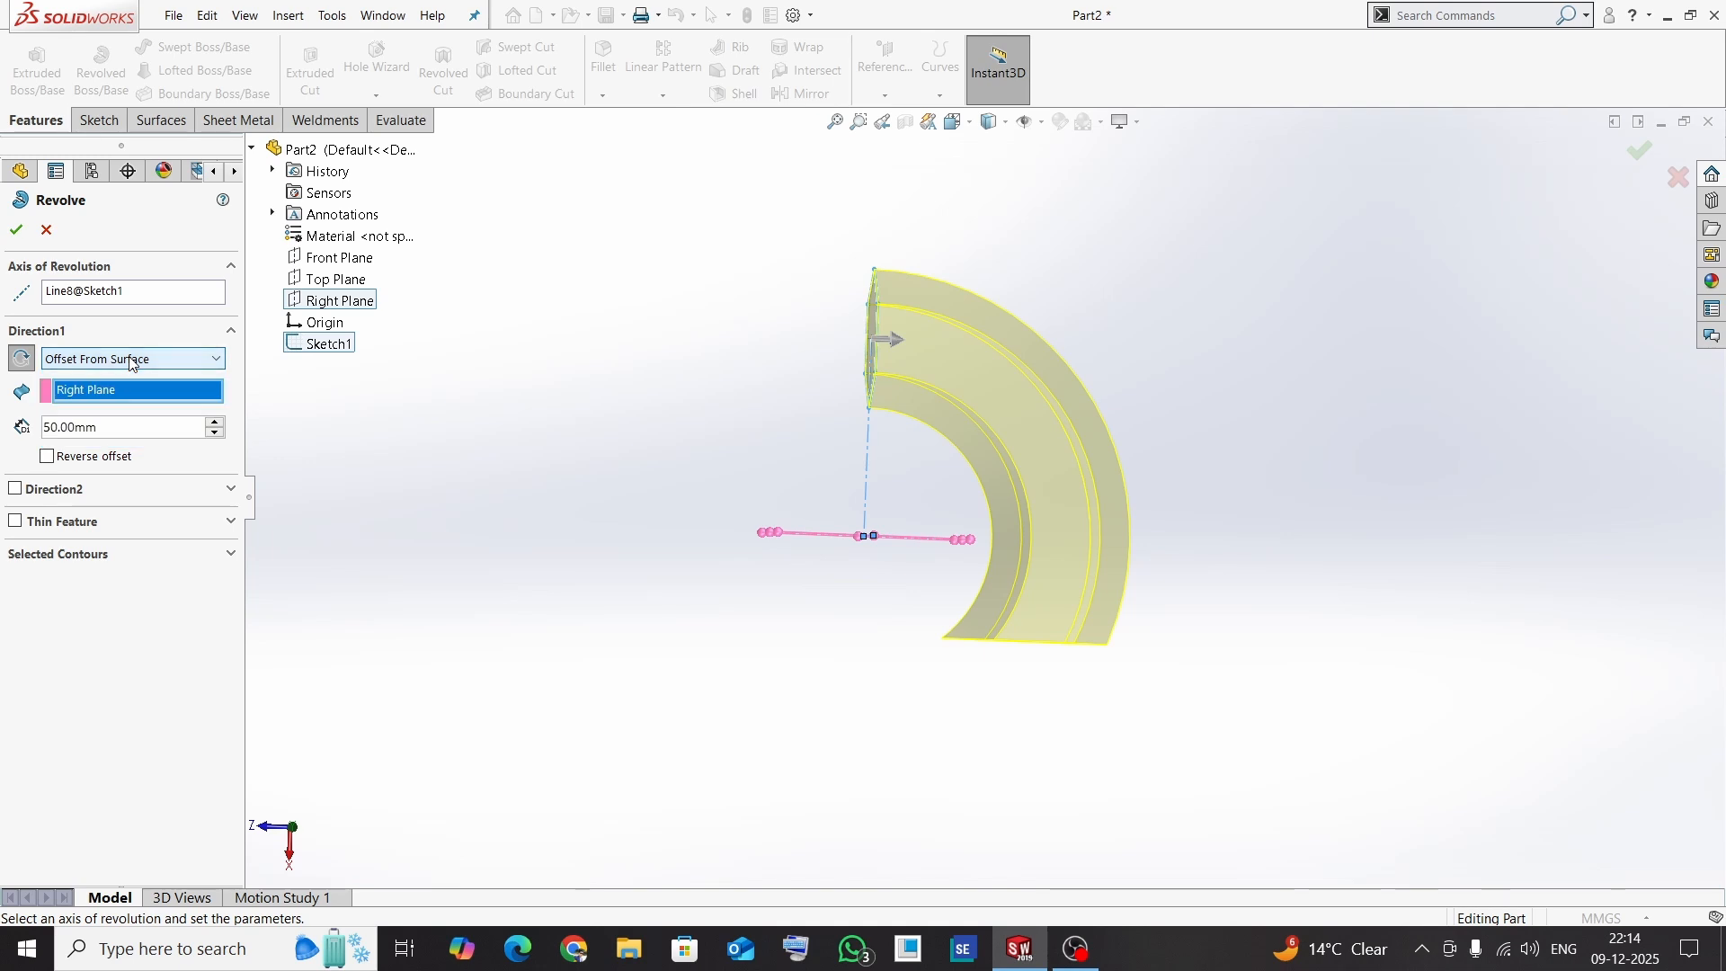
- Show the Direction 2 settings and return the Direction 1 end condition to Blind
left_click(231, 491)
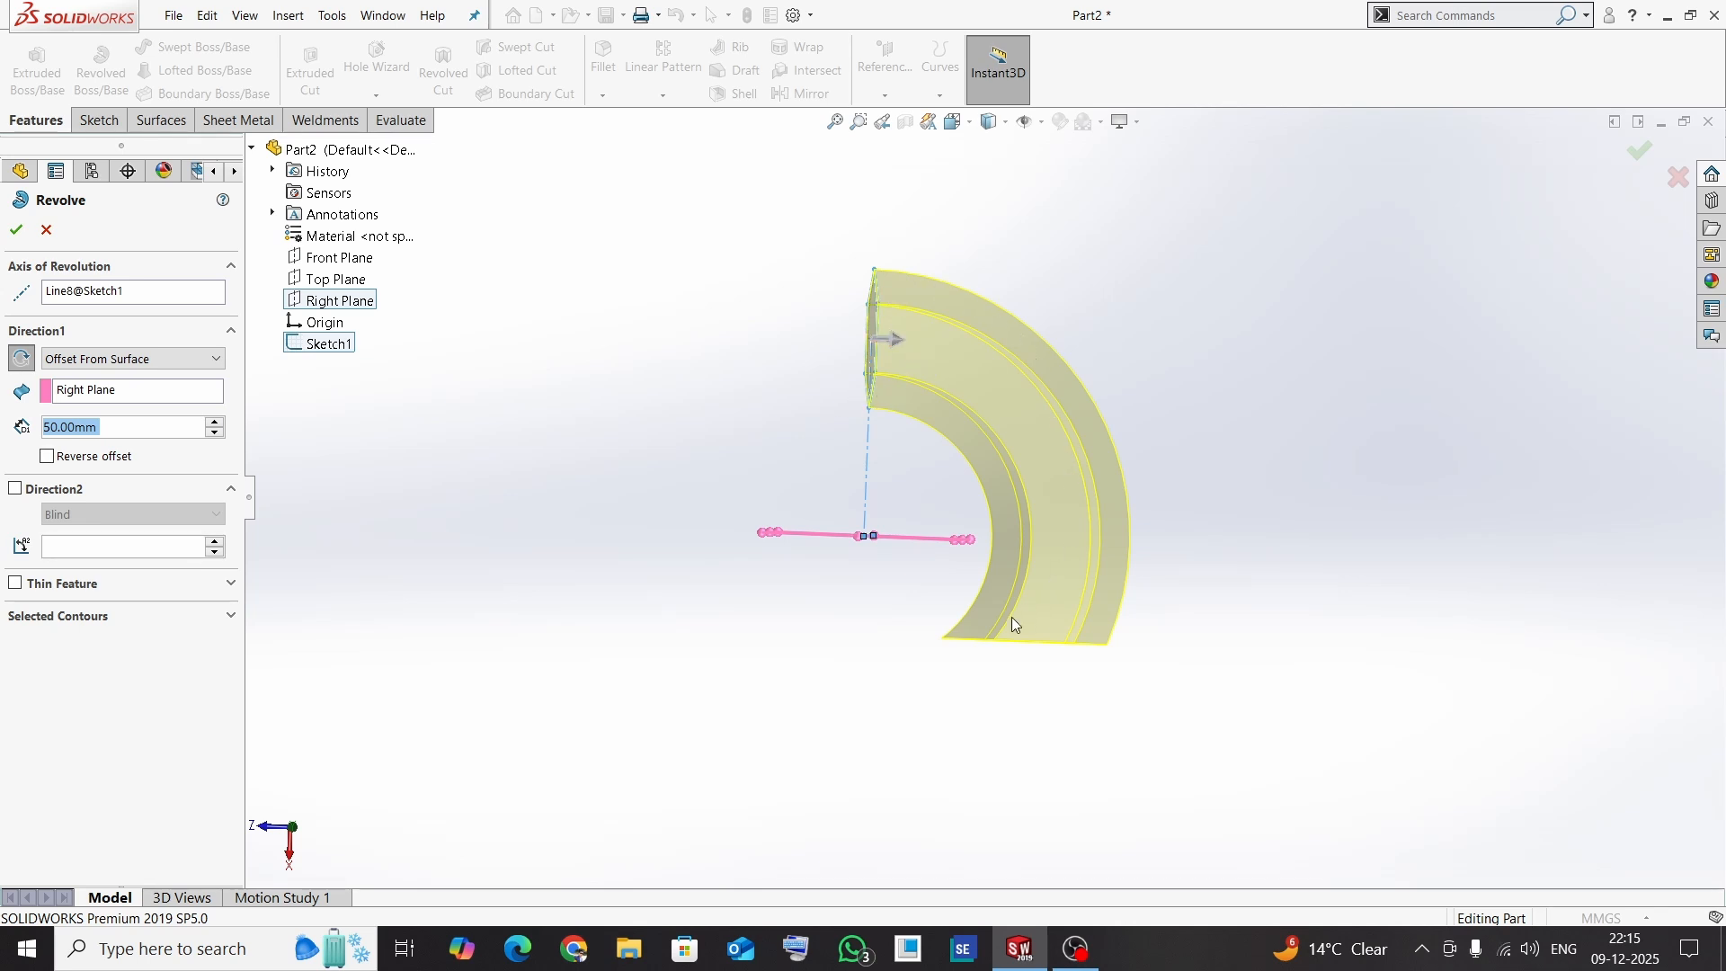
left_click(126, 359)
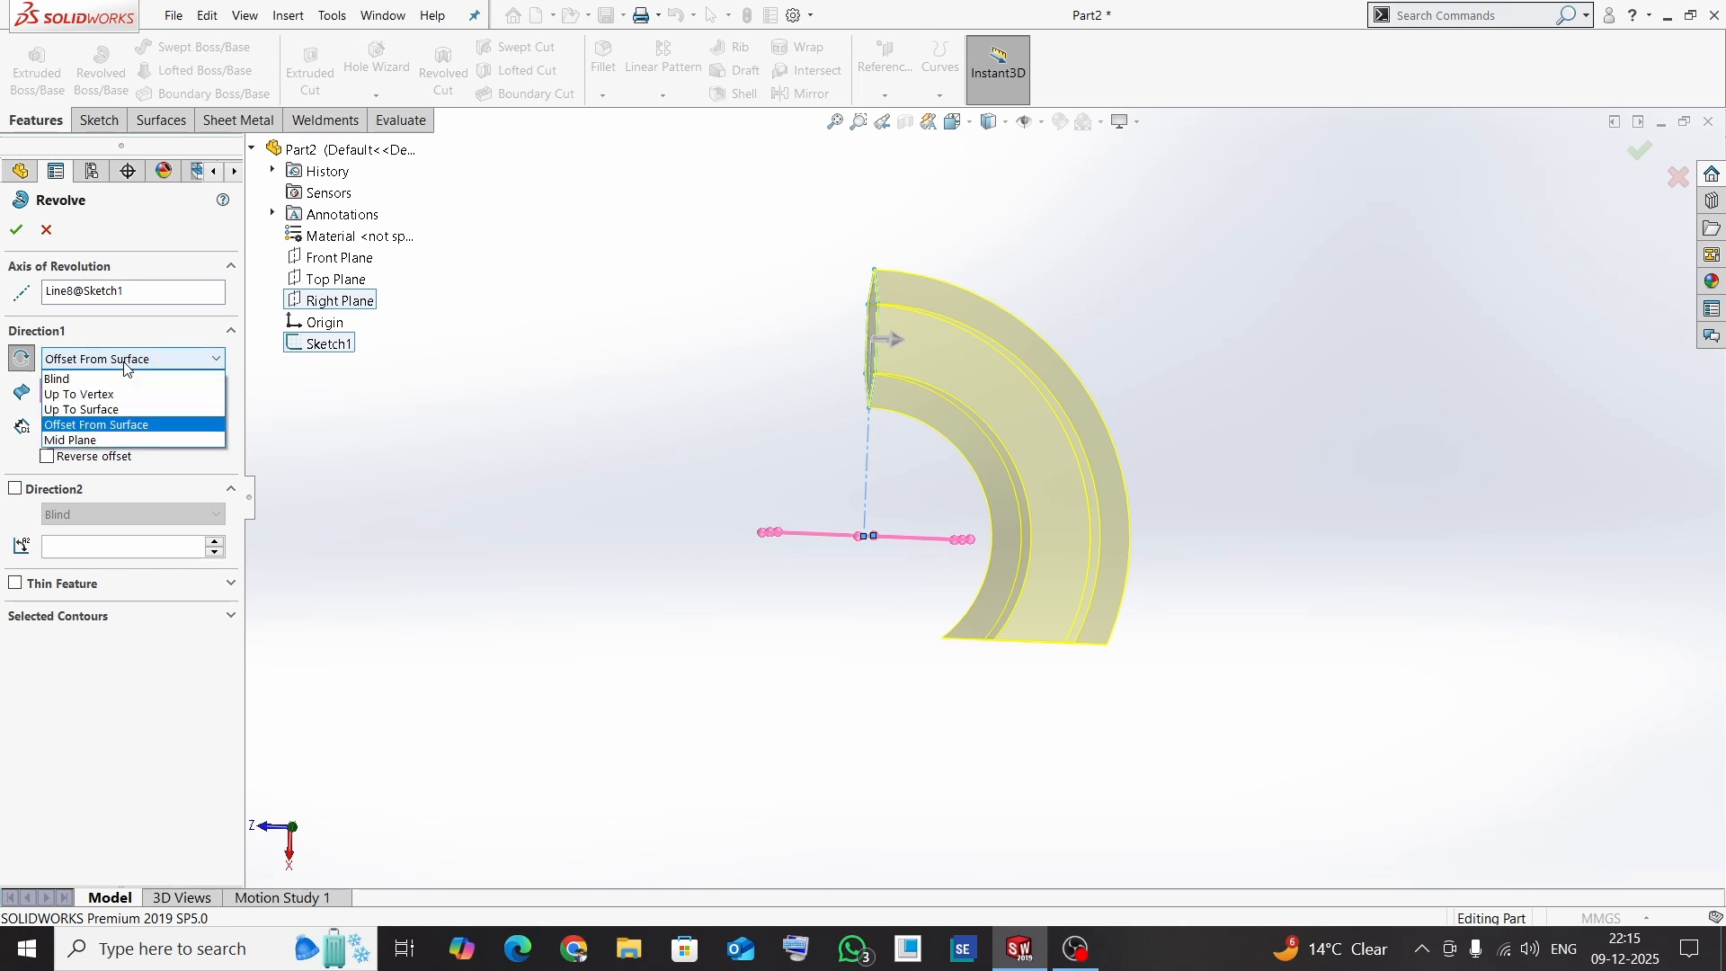
left_click(92, 381)
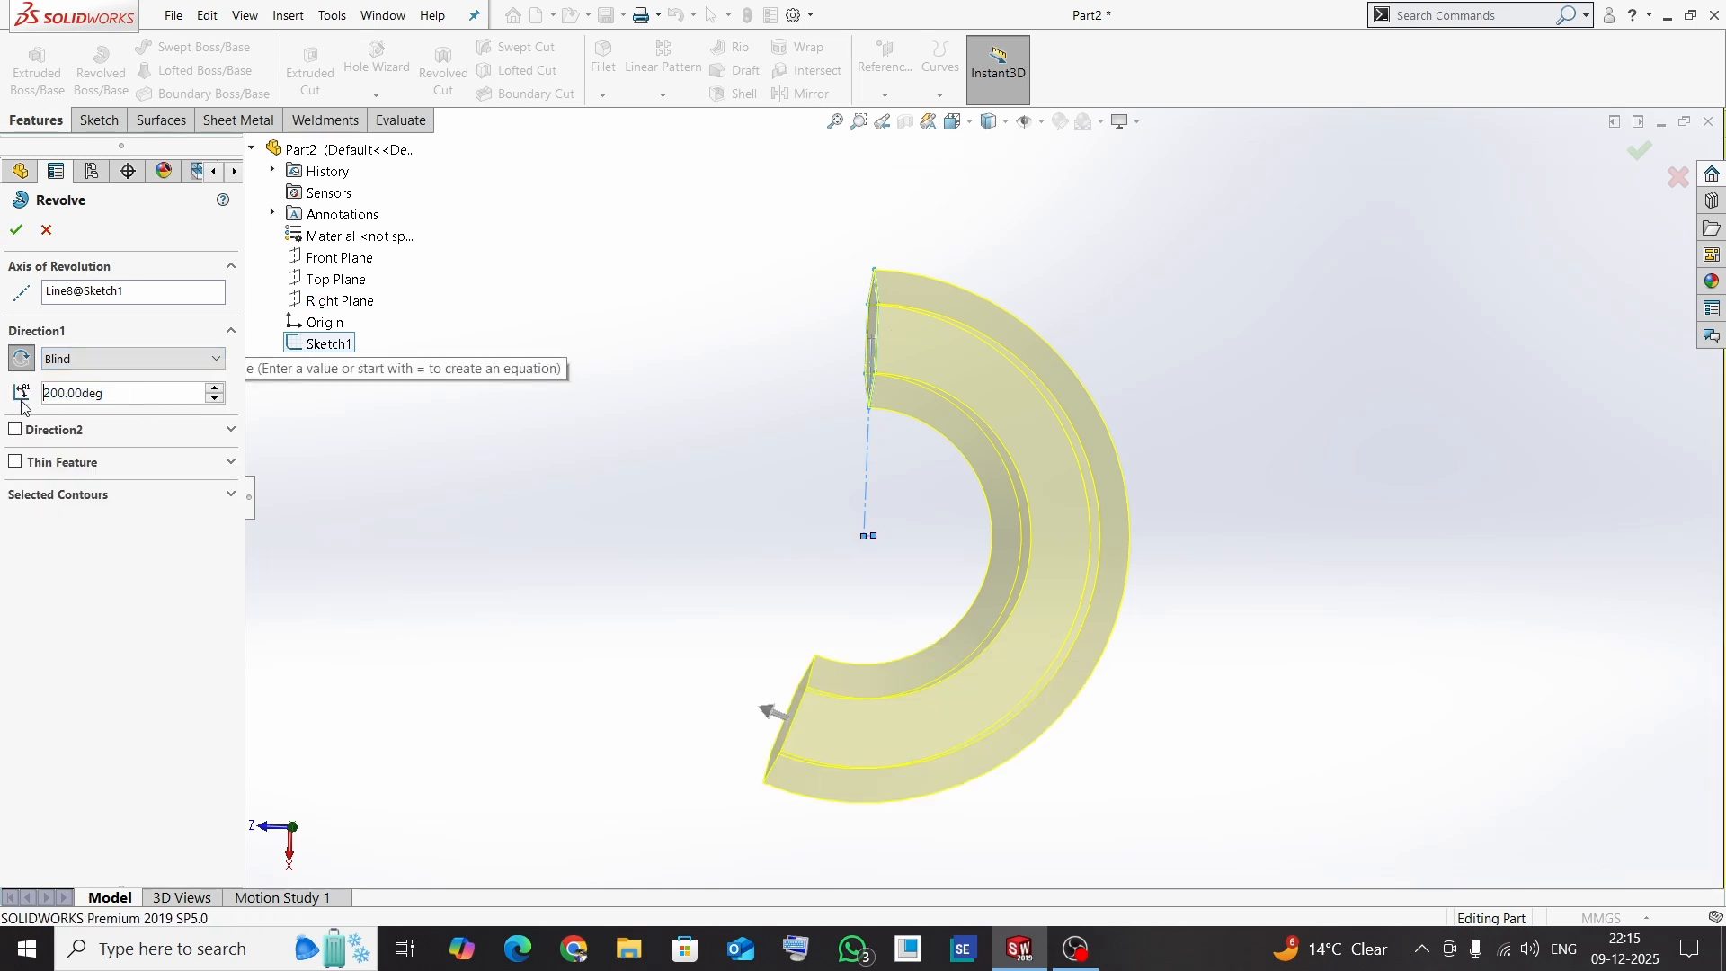
- Set the Direction 1 revolve angle to 120 degrees
left_click_drag(136, 394, 36, 393)
type("120")
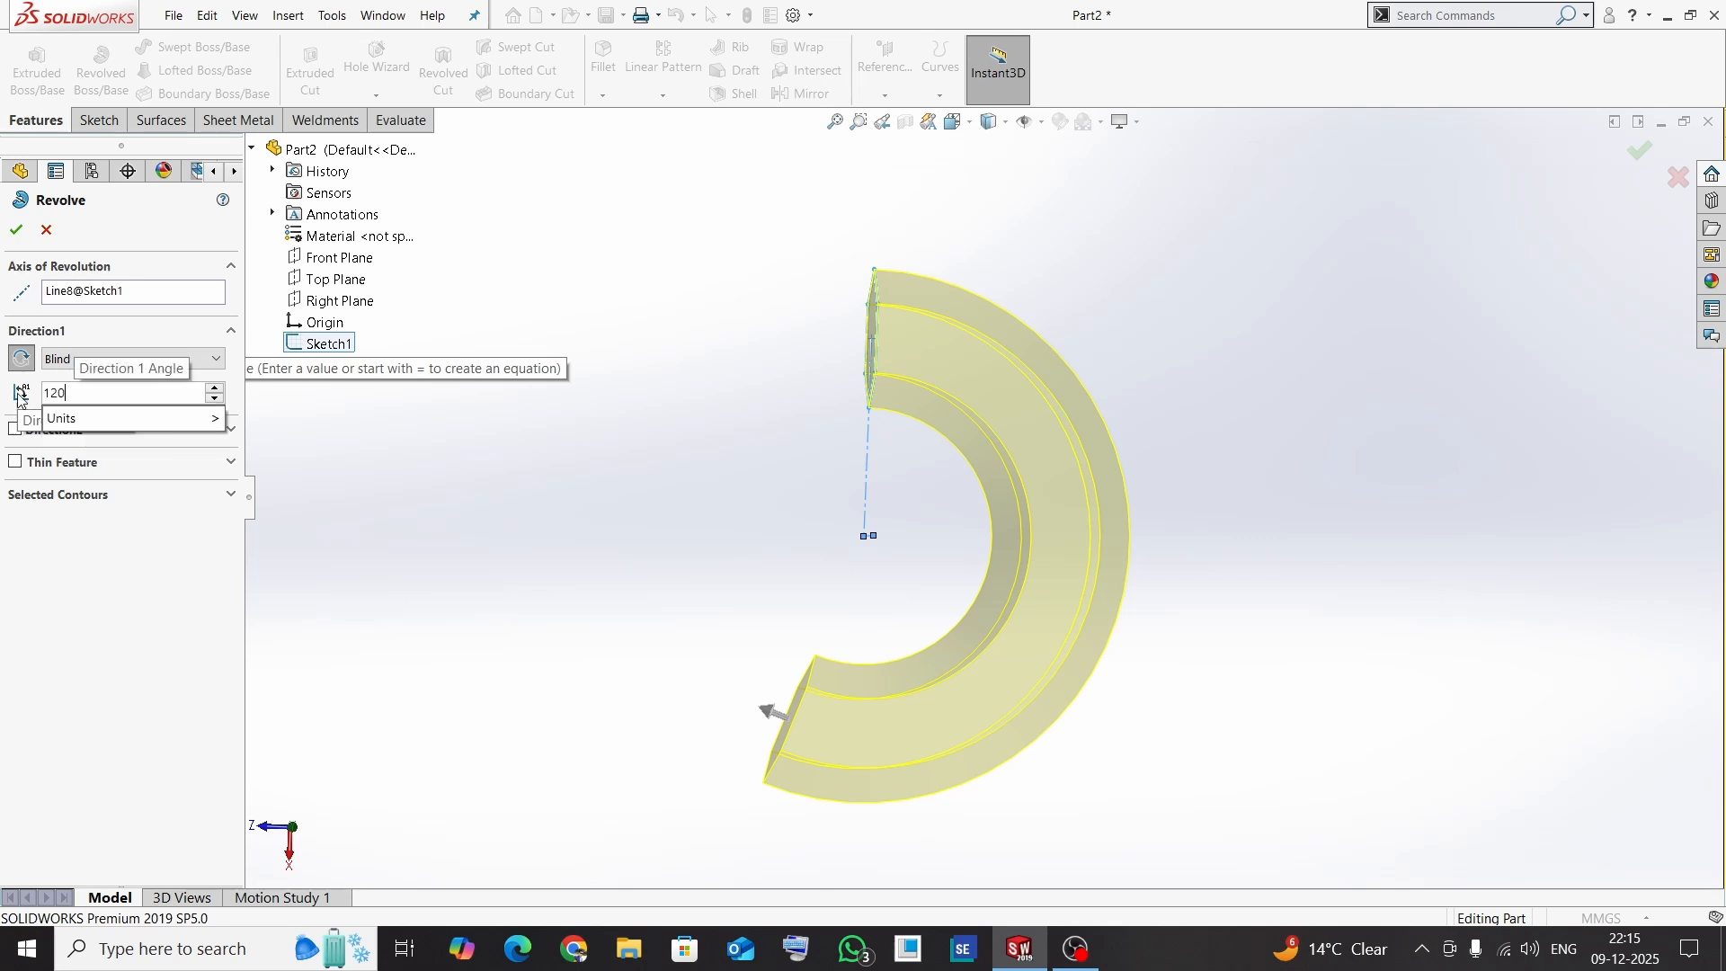
key("Return")
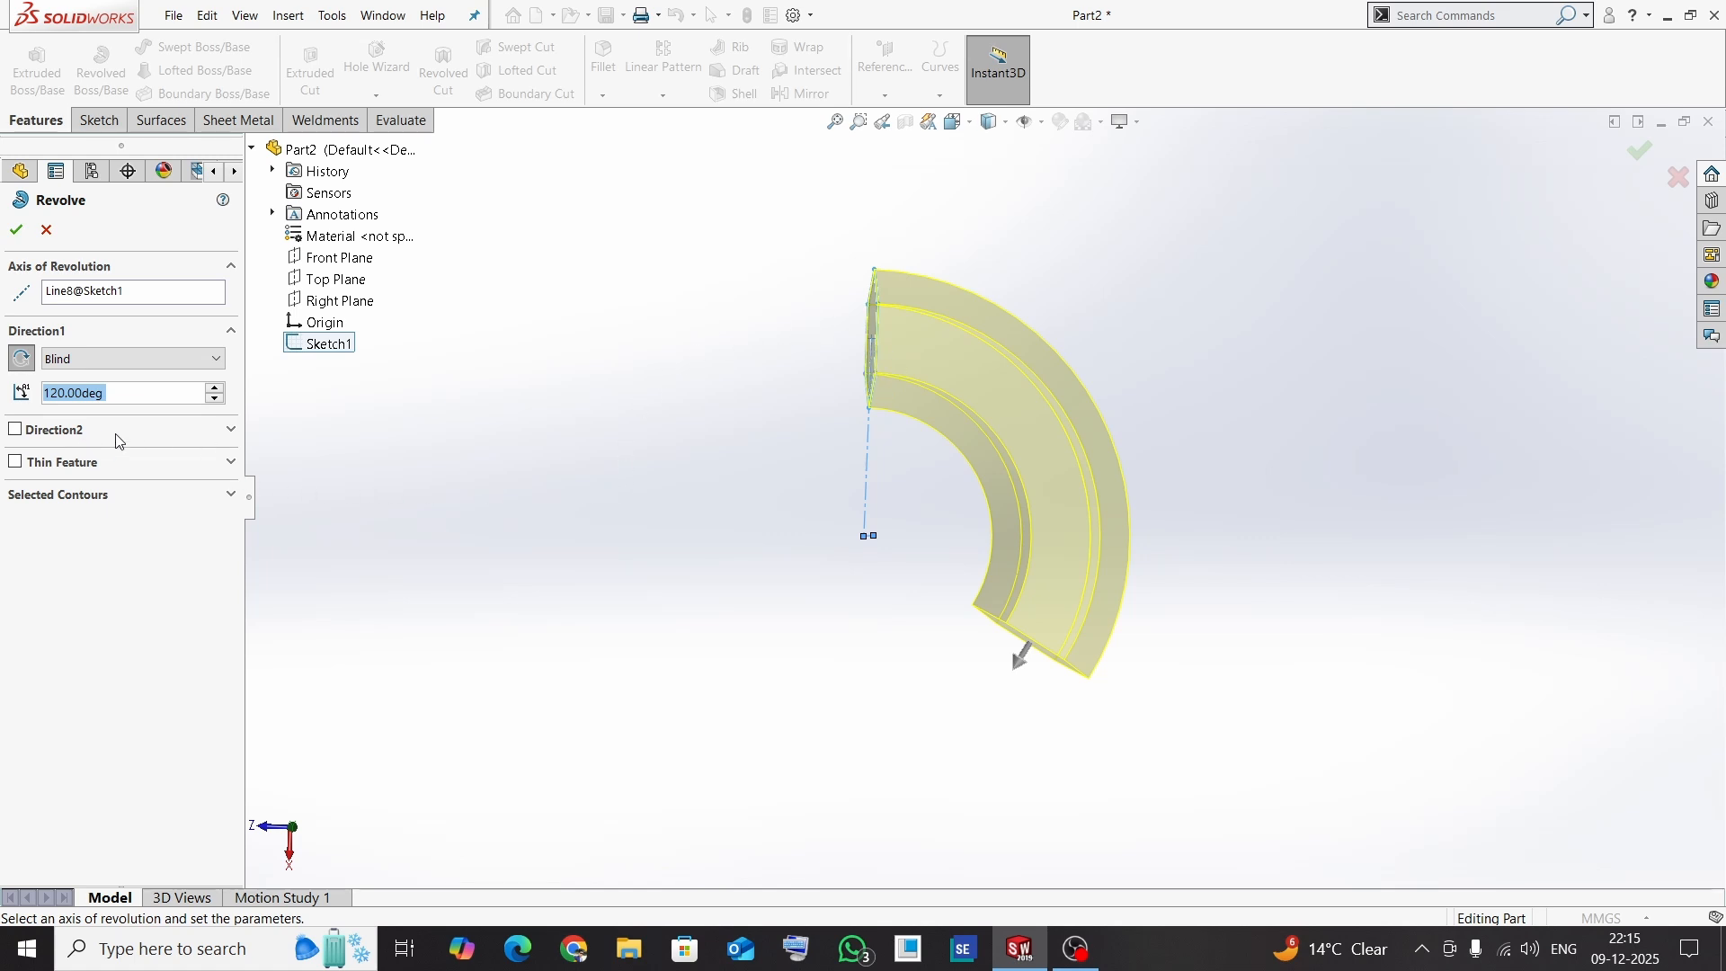
- Enable Direction 2 for the revolve and set its Blind angle to 50 degrees
left_click(231, 431)
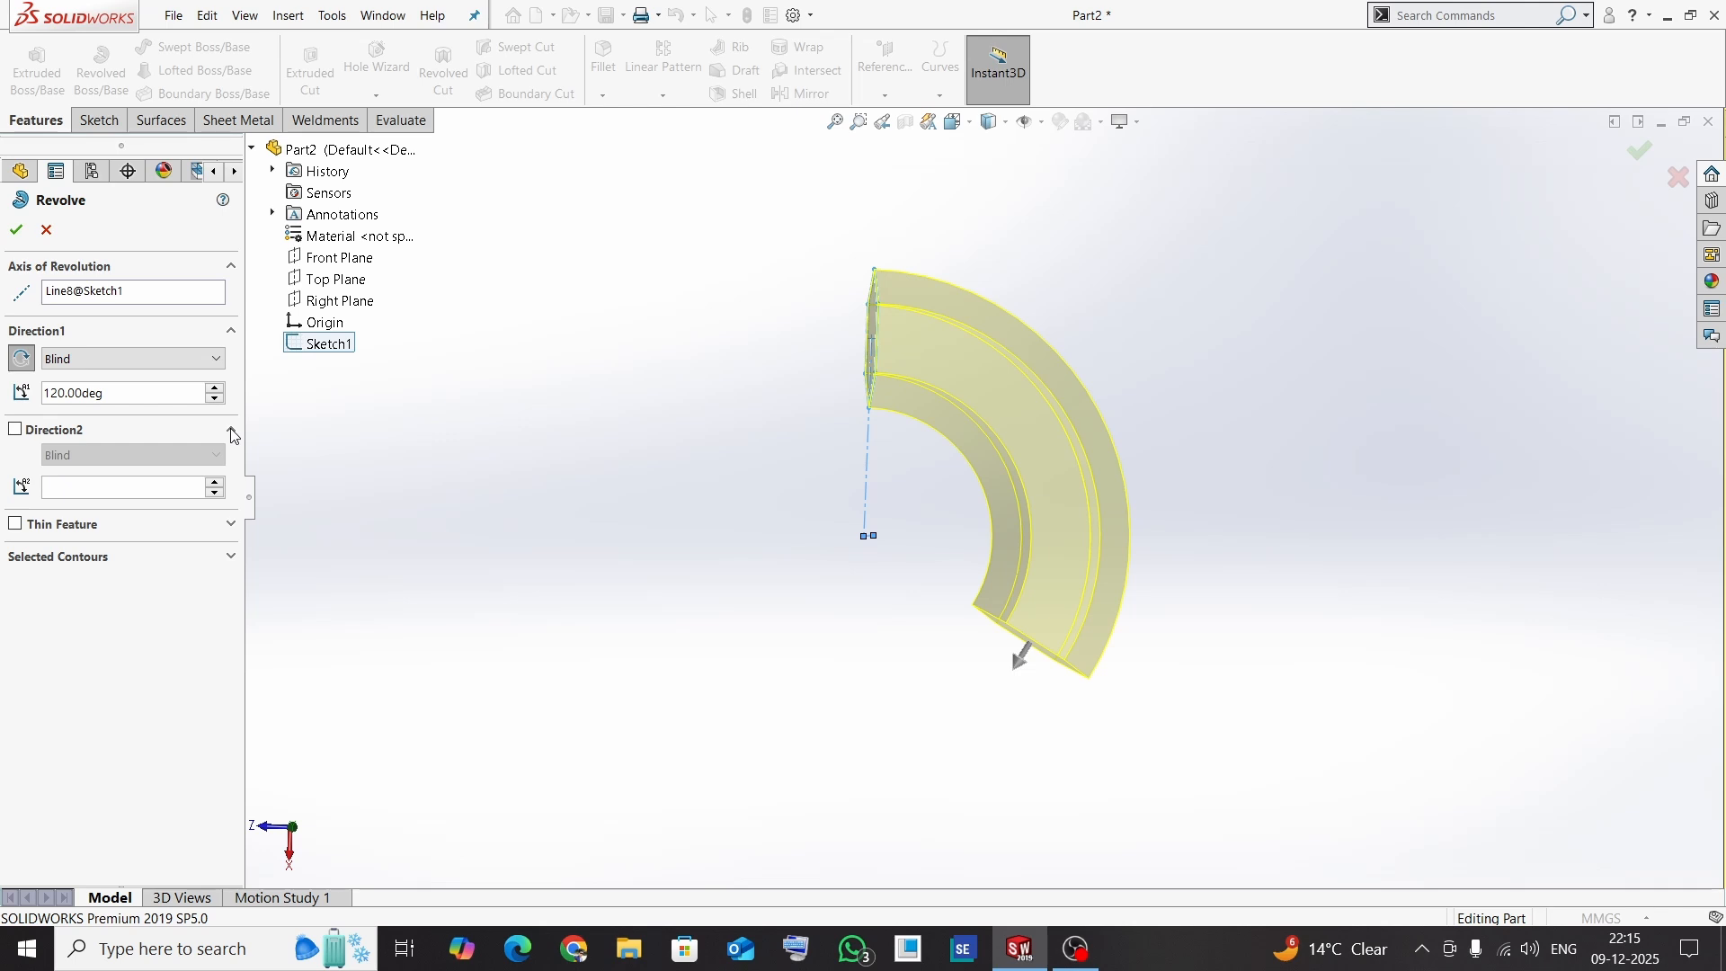
left_click(17, 430)
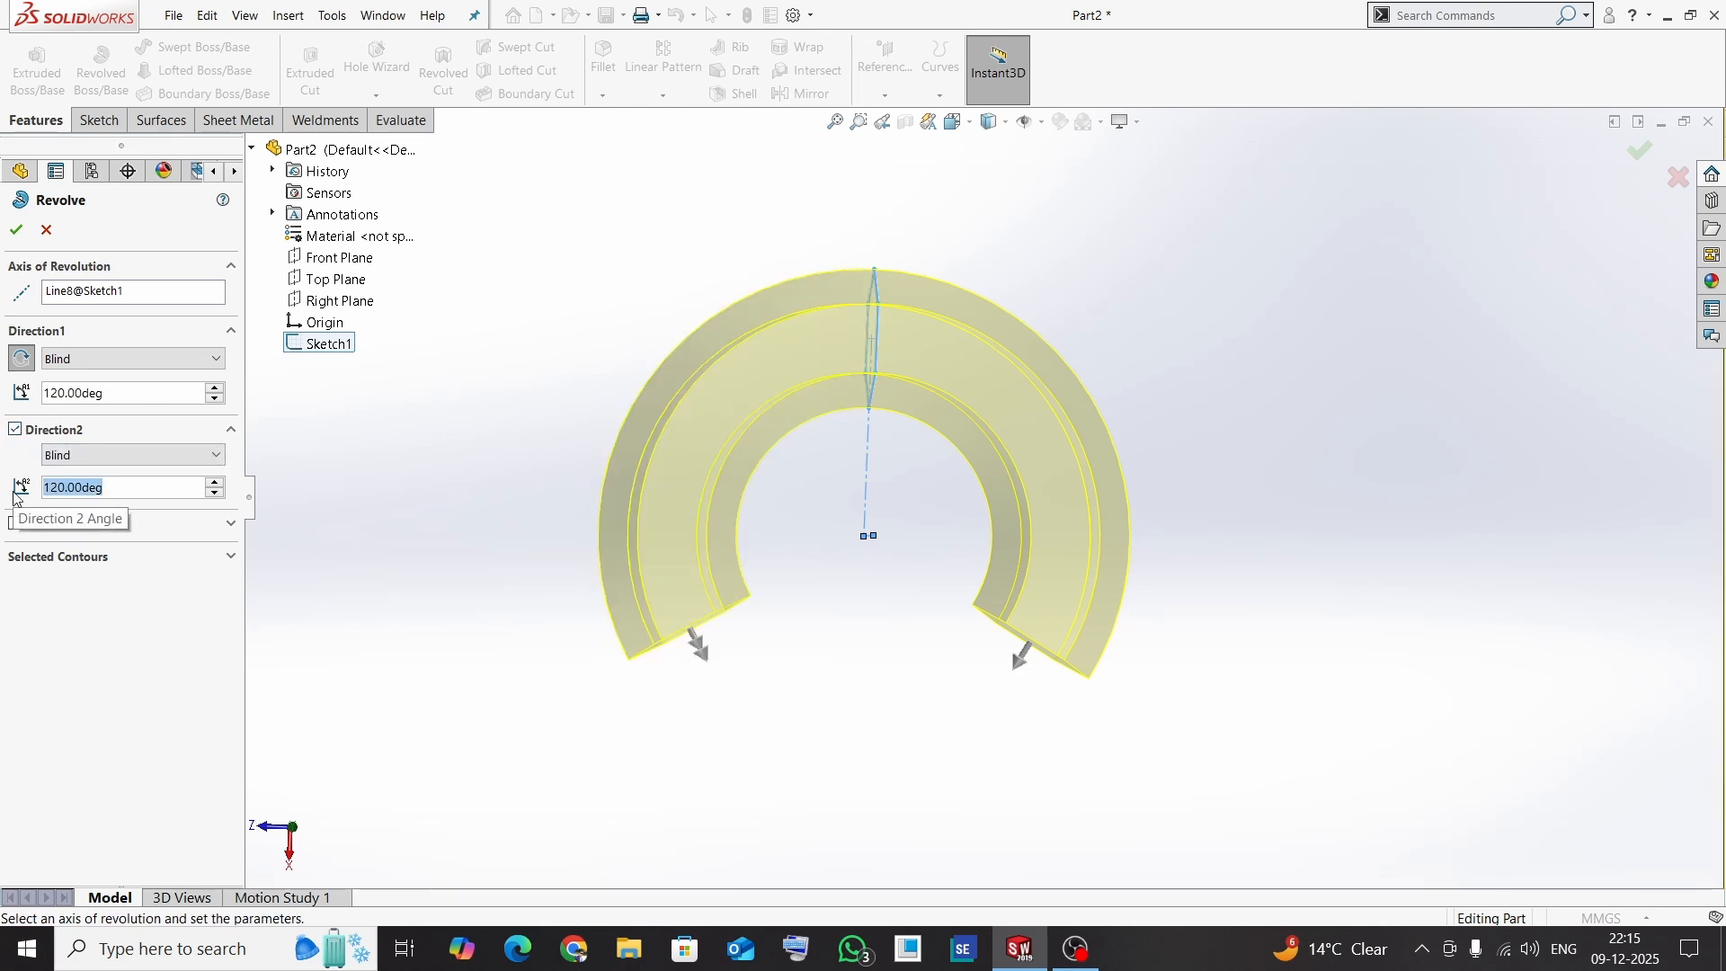
type("50")
key("Return")
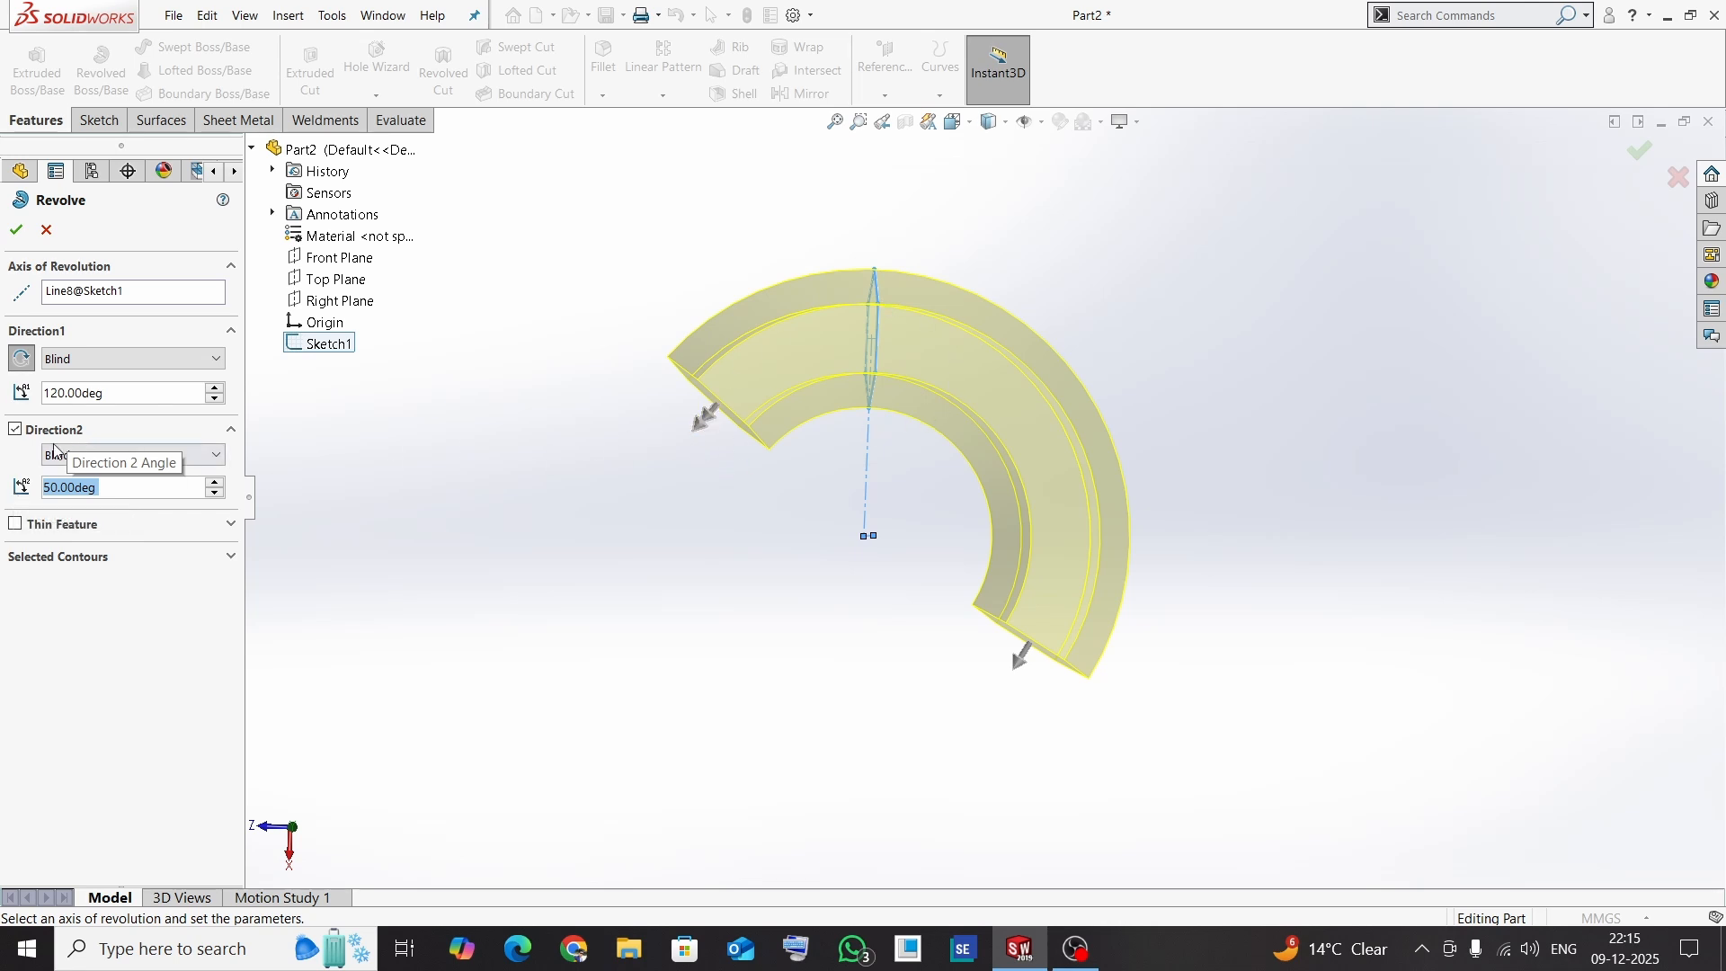
- Review the Direction 2 end conditions, keep Blind, and set the Direction 2 angle to 150 degrees
left_click(115, 456)
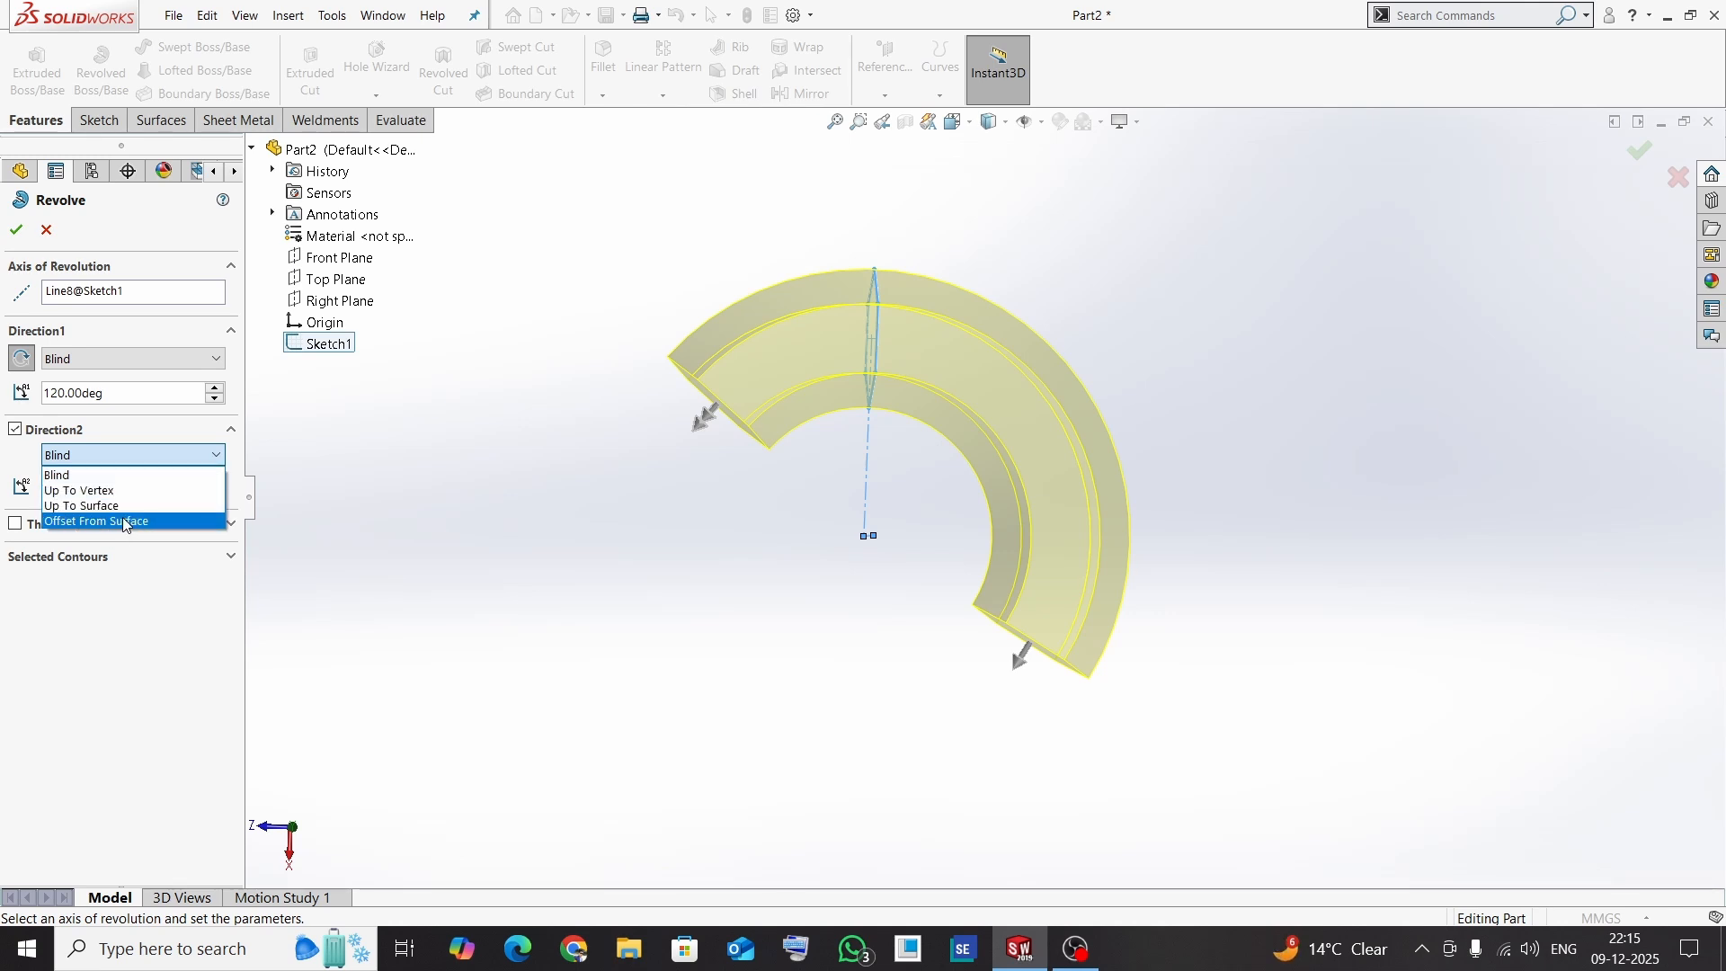
left_click(126, 475)
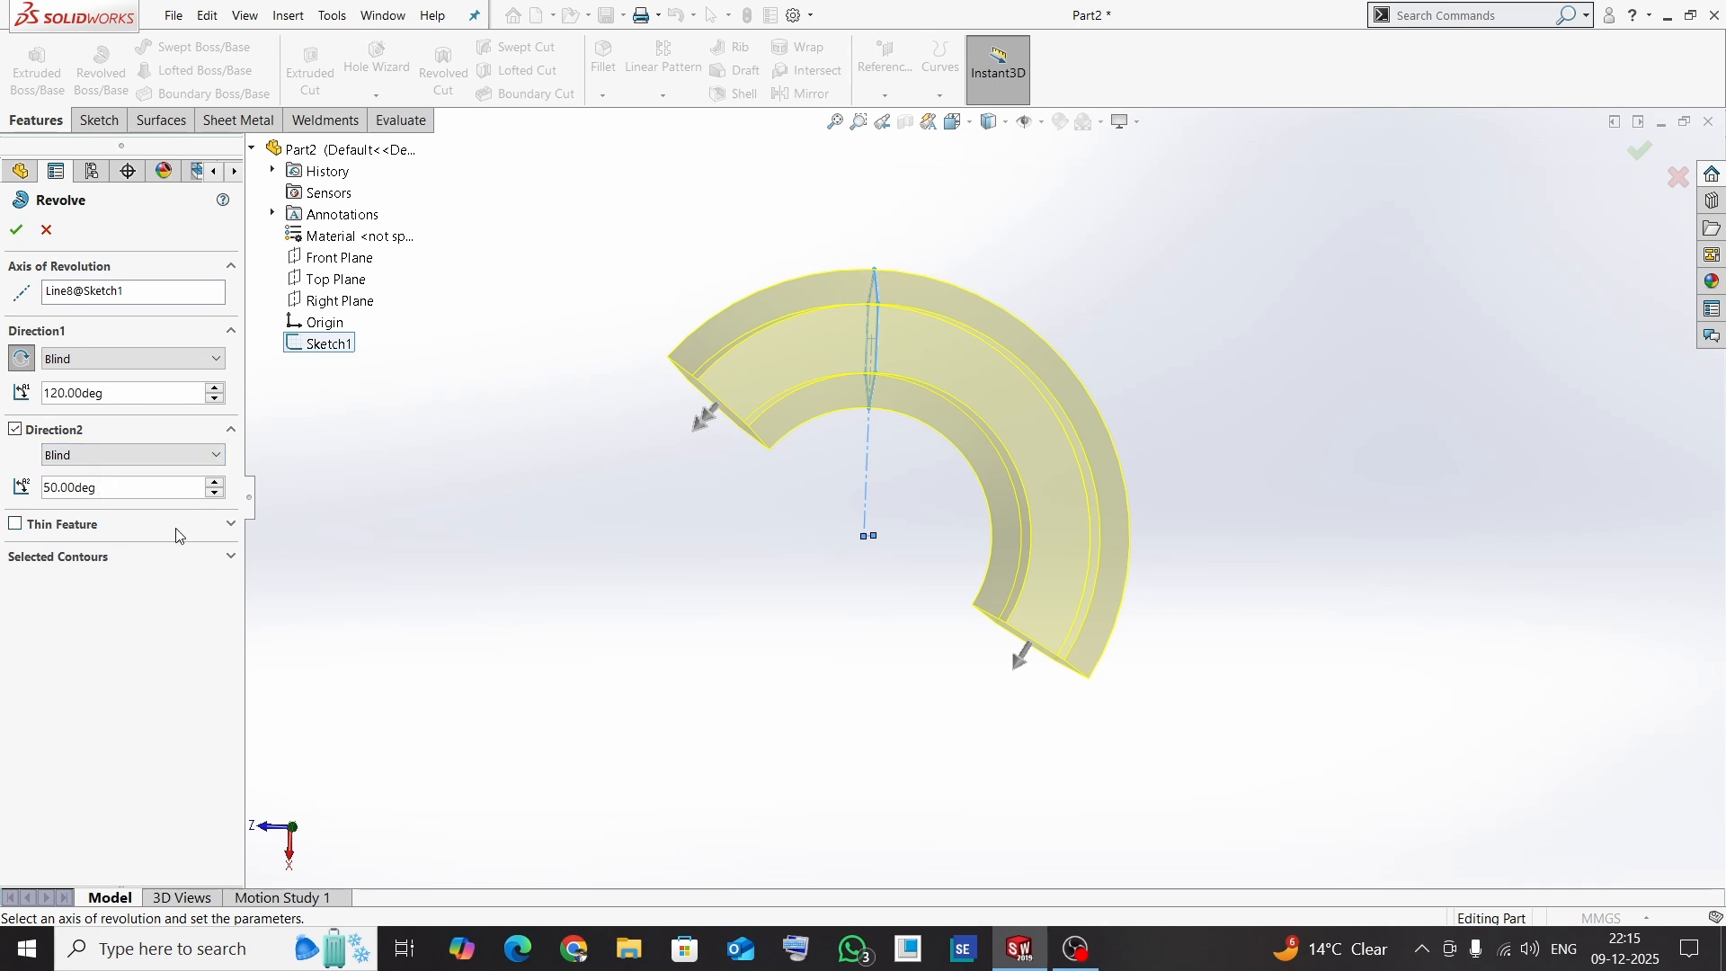
left_click_drag(127, 490, 8, 495)
type("150")
key("Return")
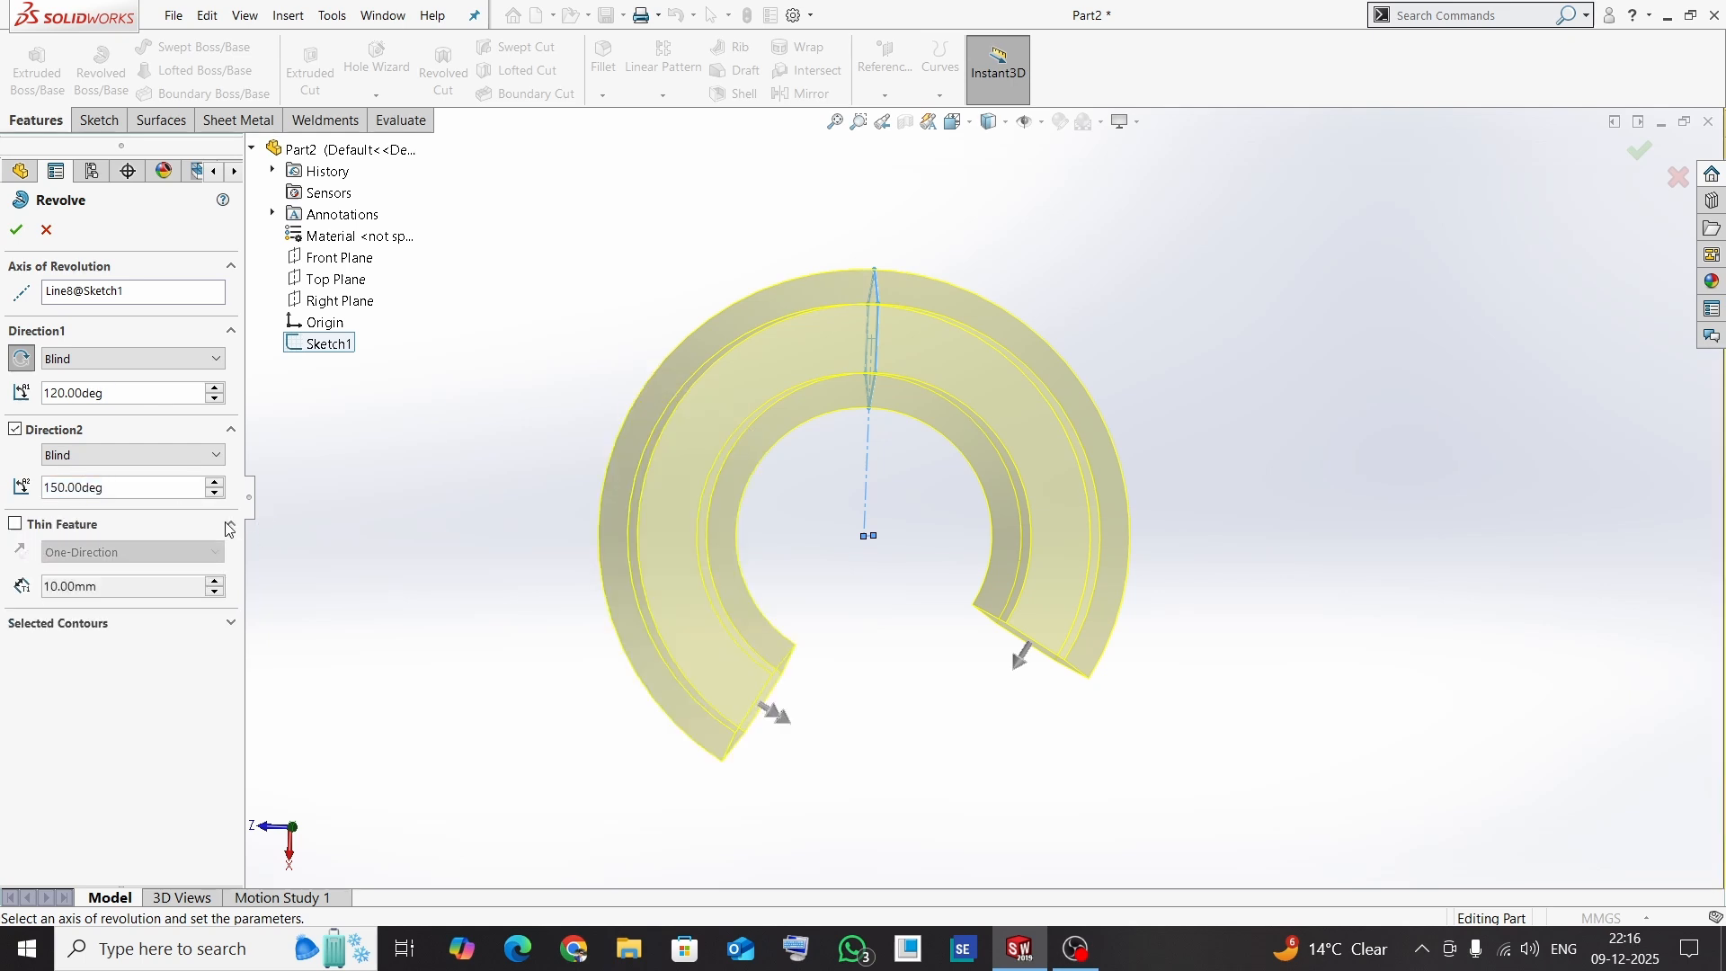
- Turn on Thin Feature for the revolve and choose the One-Direction thickness type
left_click(14, 523)
middle_click_drag(832, 759, 687, 604)
scroll(588, 499, "down", 5)
scroll(719, 618, "up", 5)
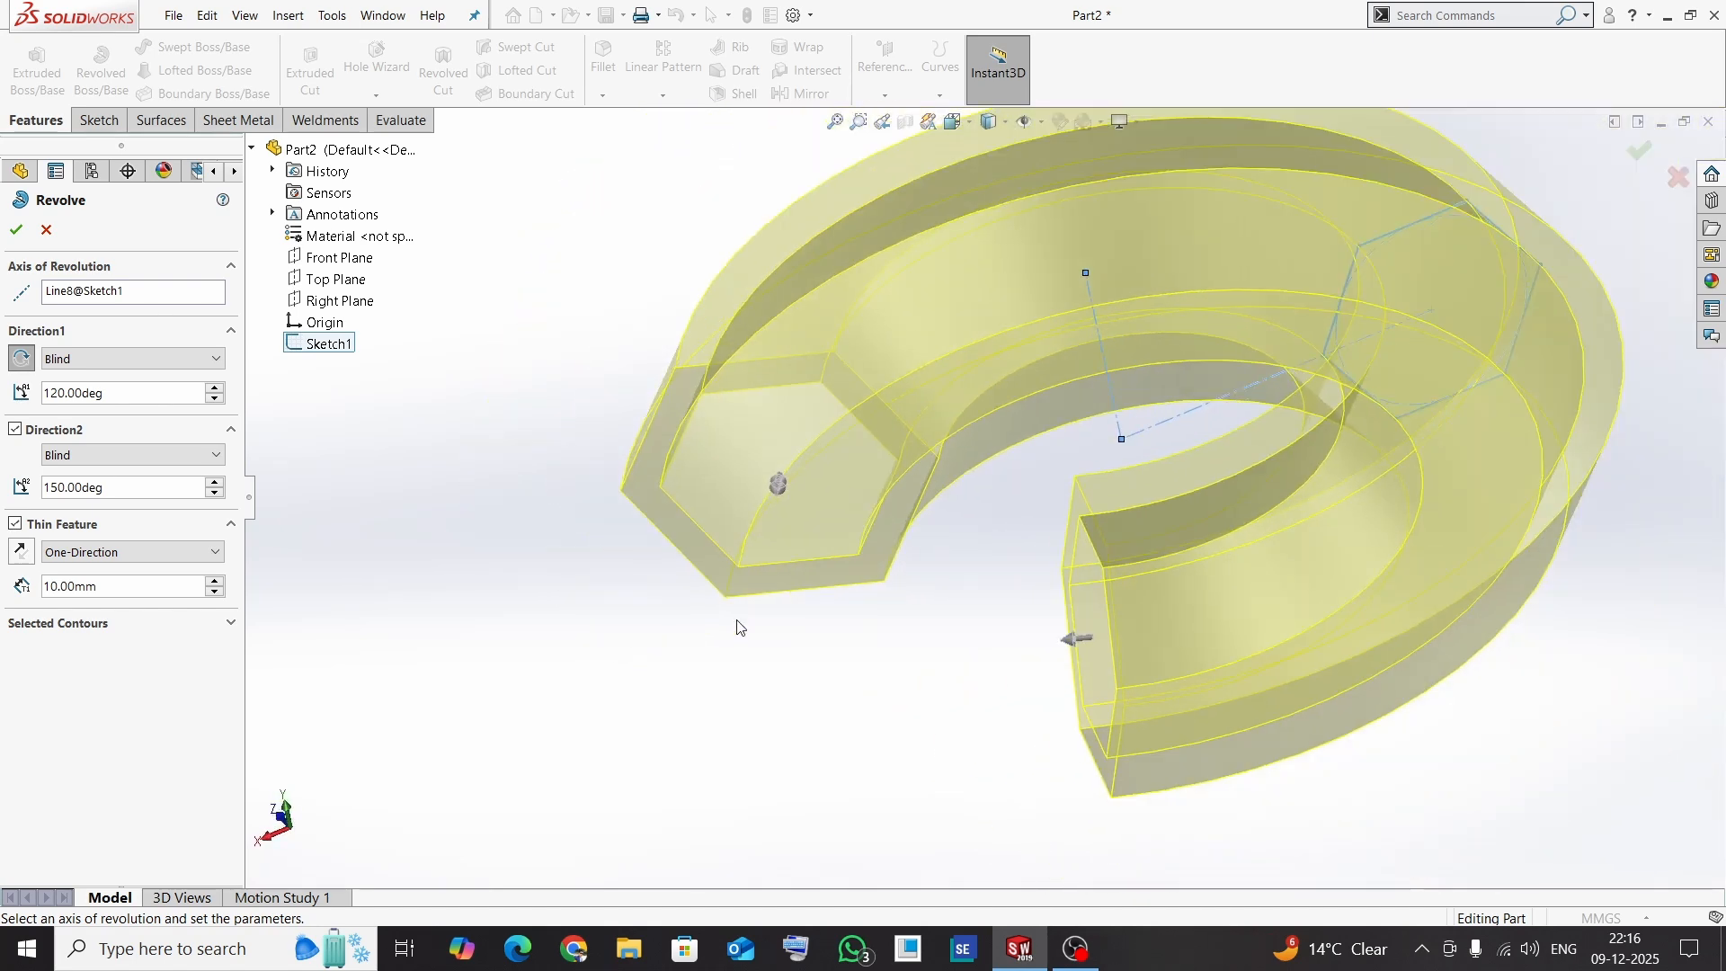
middle_click_drag(855, 623, 524, 620)
left_click(194, 553)
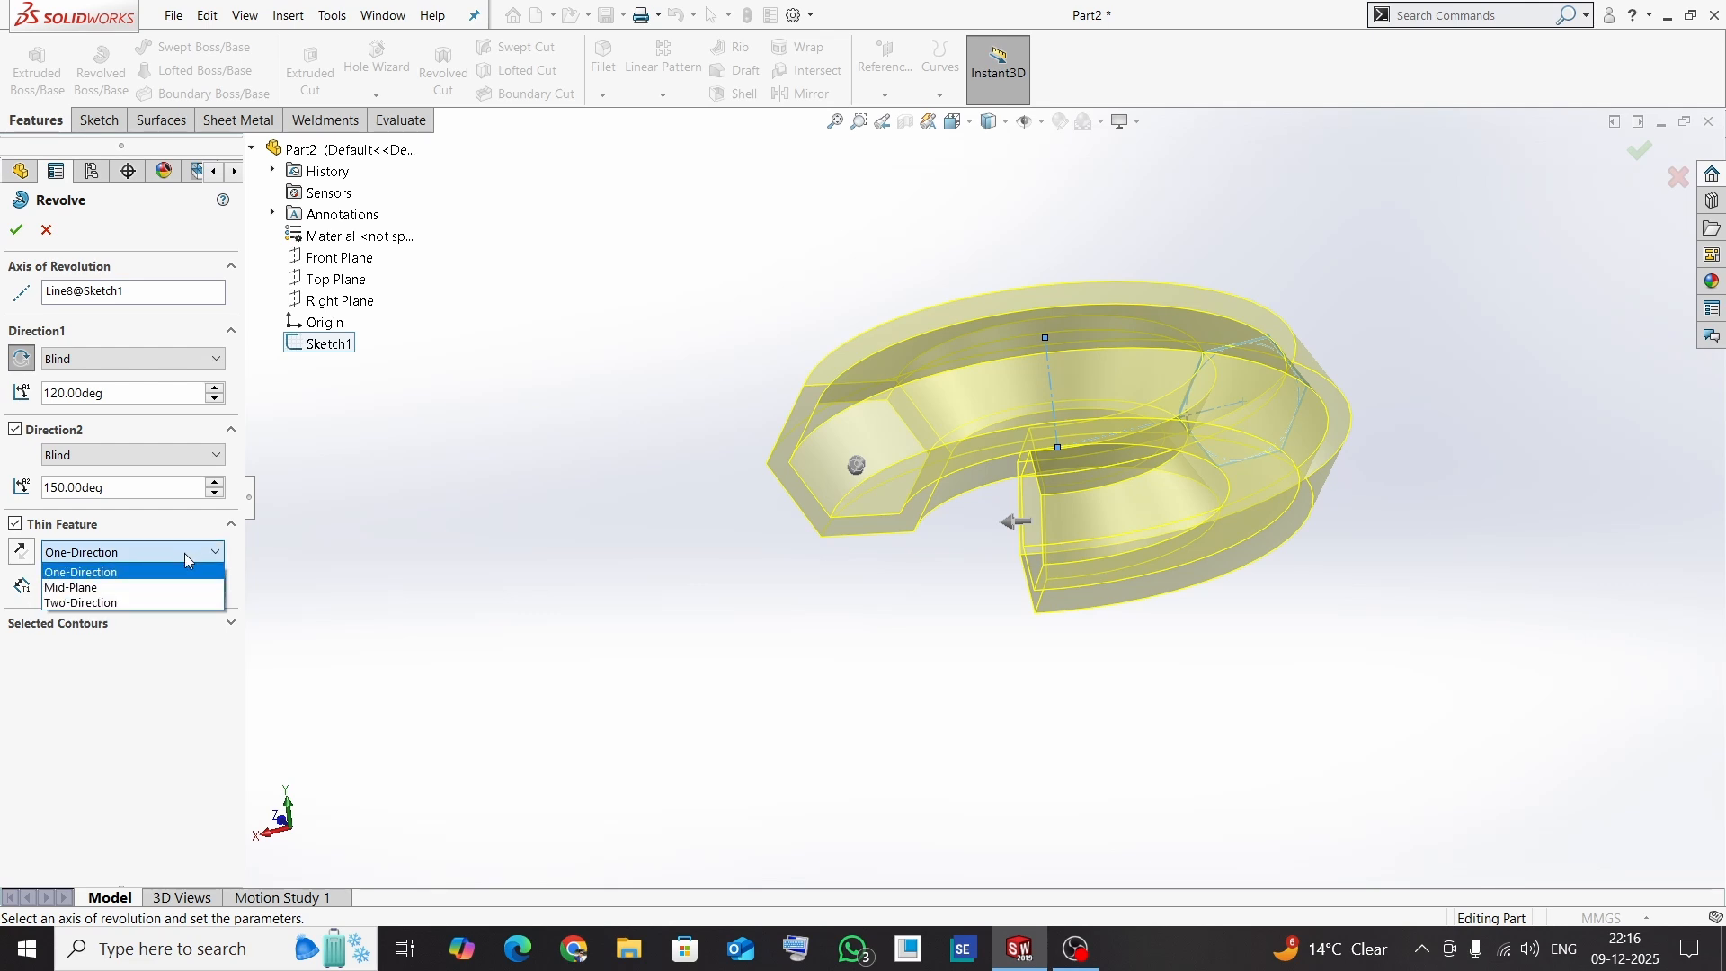
left_click(153, 575)
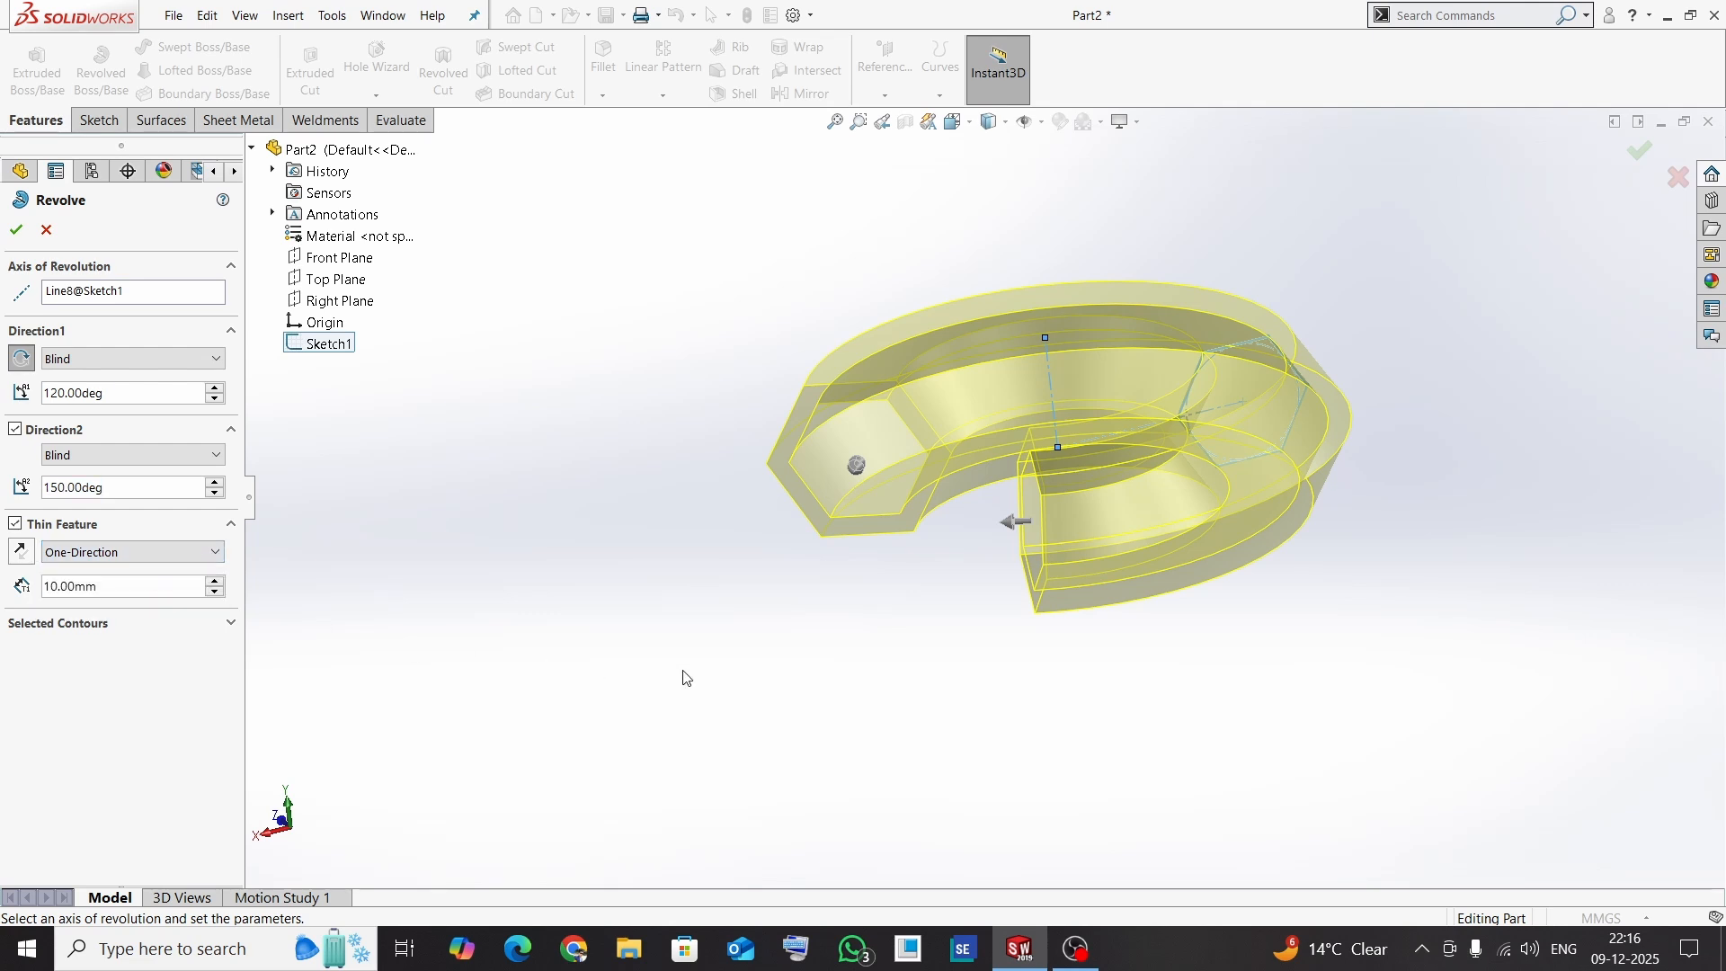
- Examine the thin-walled revolve preview from different angles and orient it to the Front view
key("Tab")
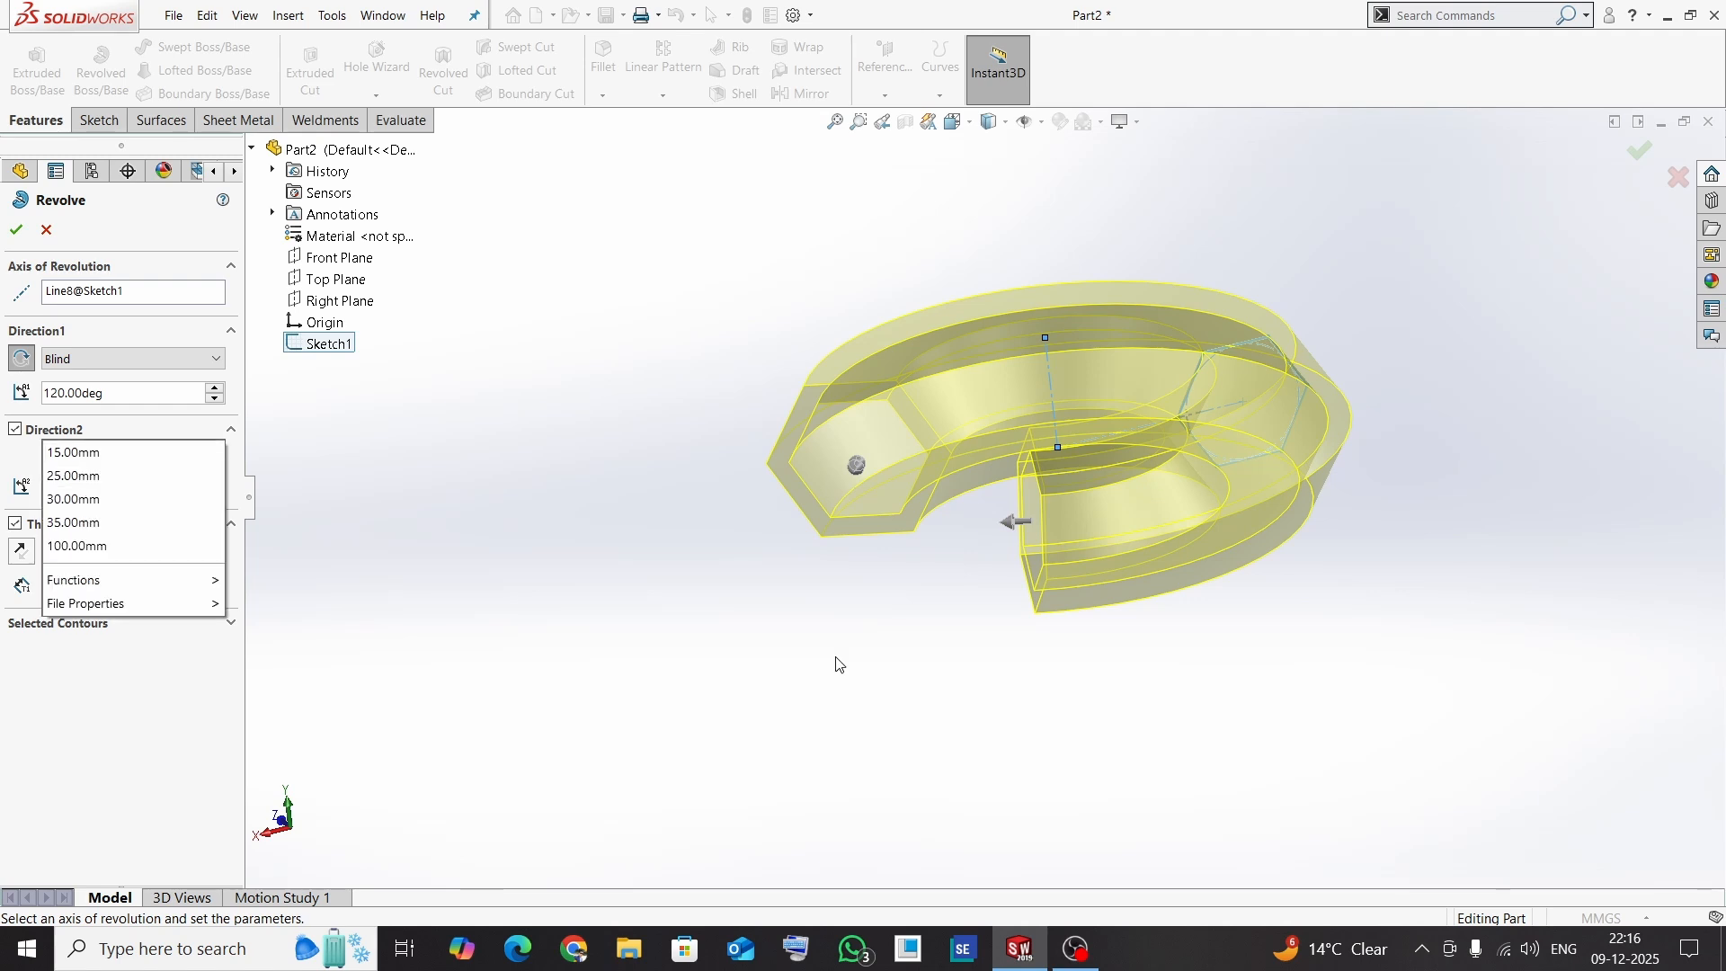
middle_click_drag(454, 609, 1025, 551)
left_click(617, 602)
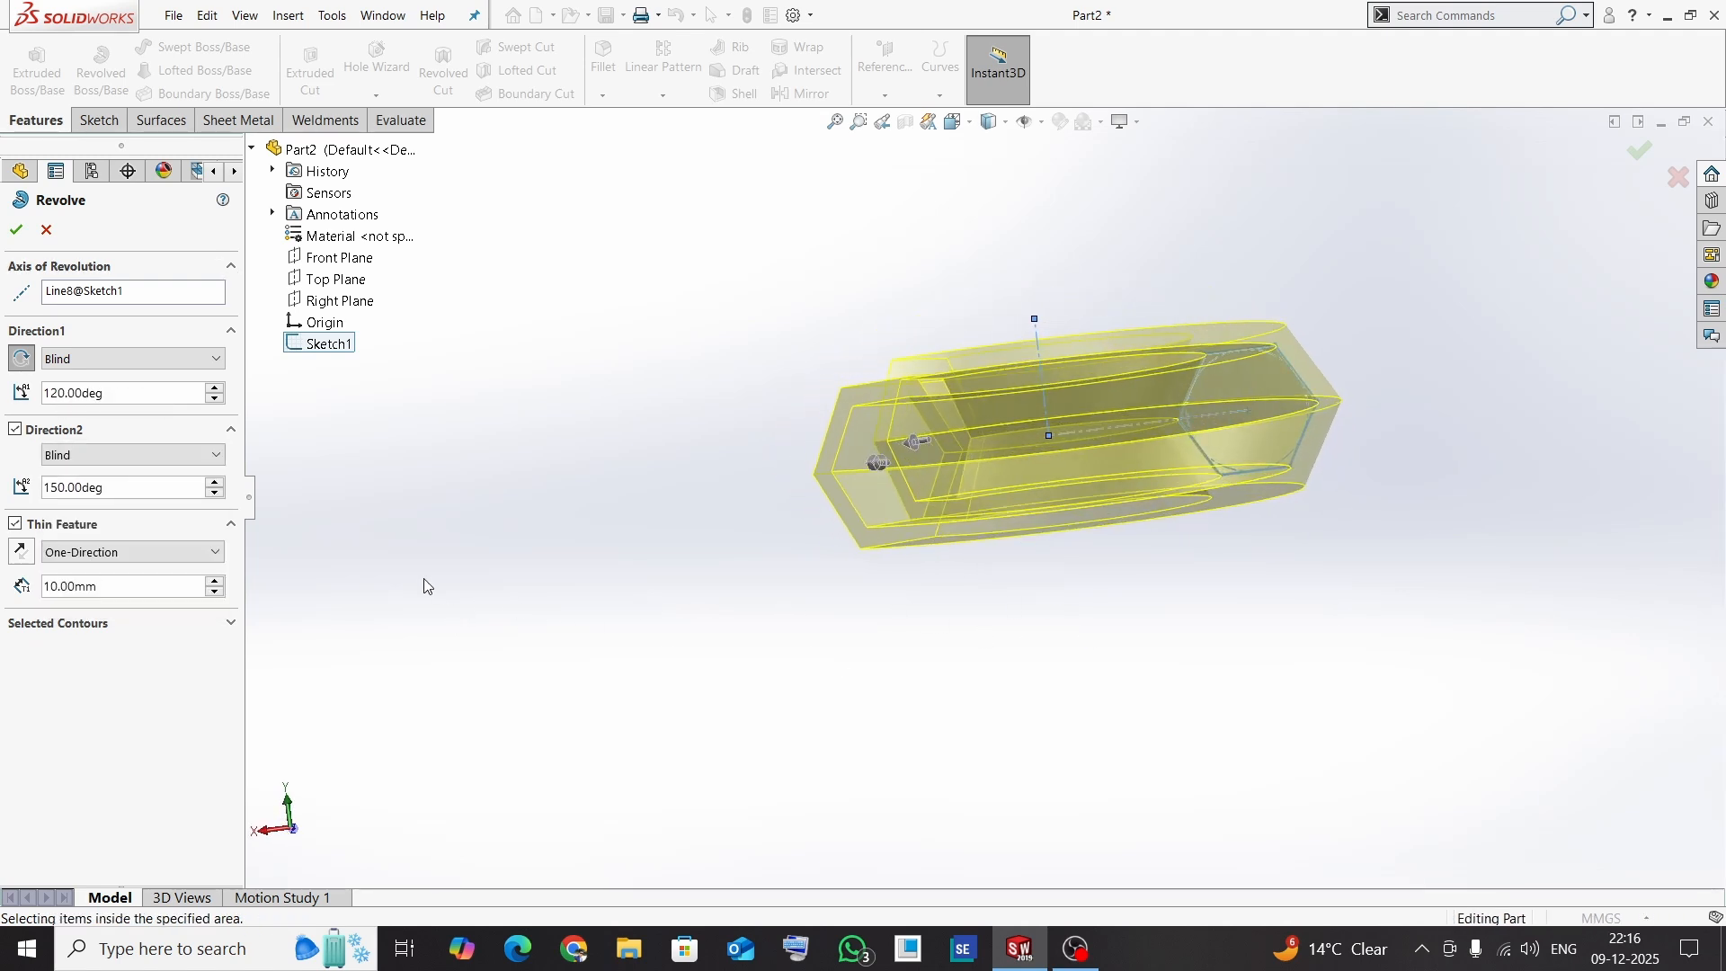
middle_click_drag(1004, 268, 944, 188)
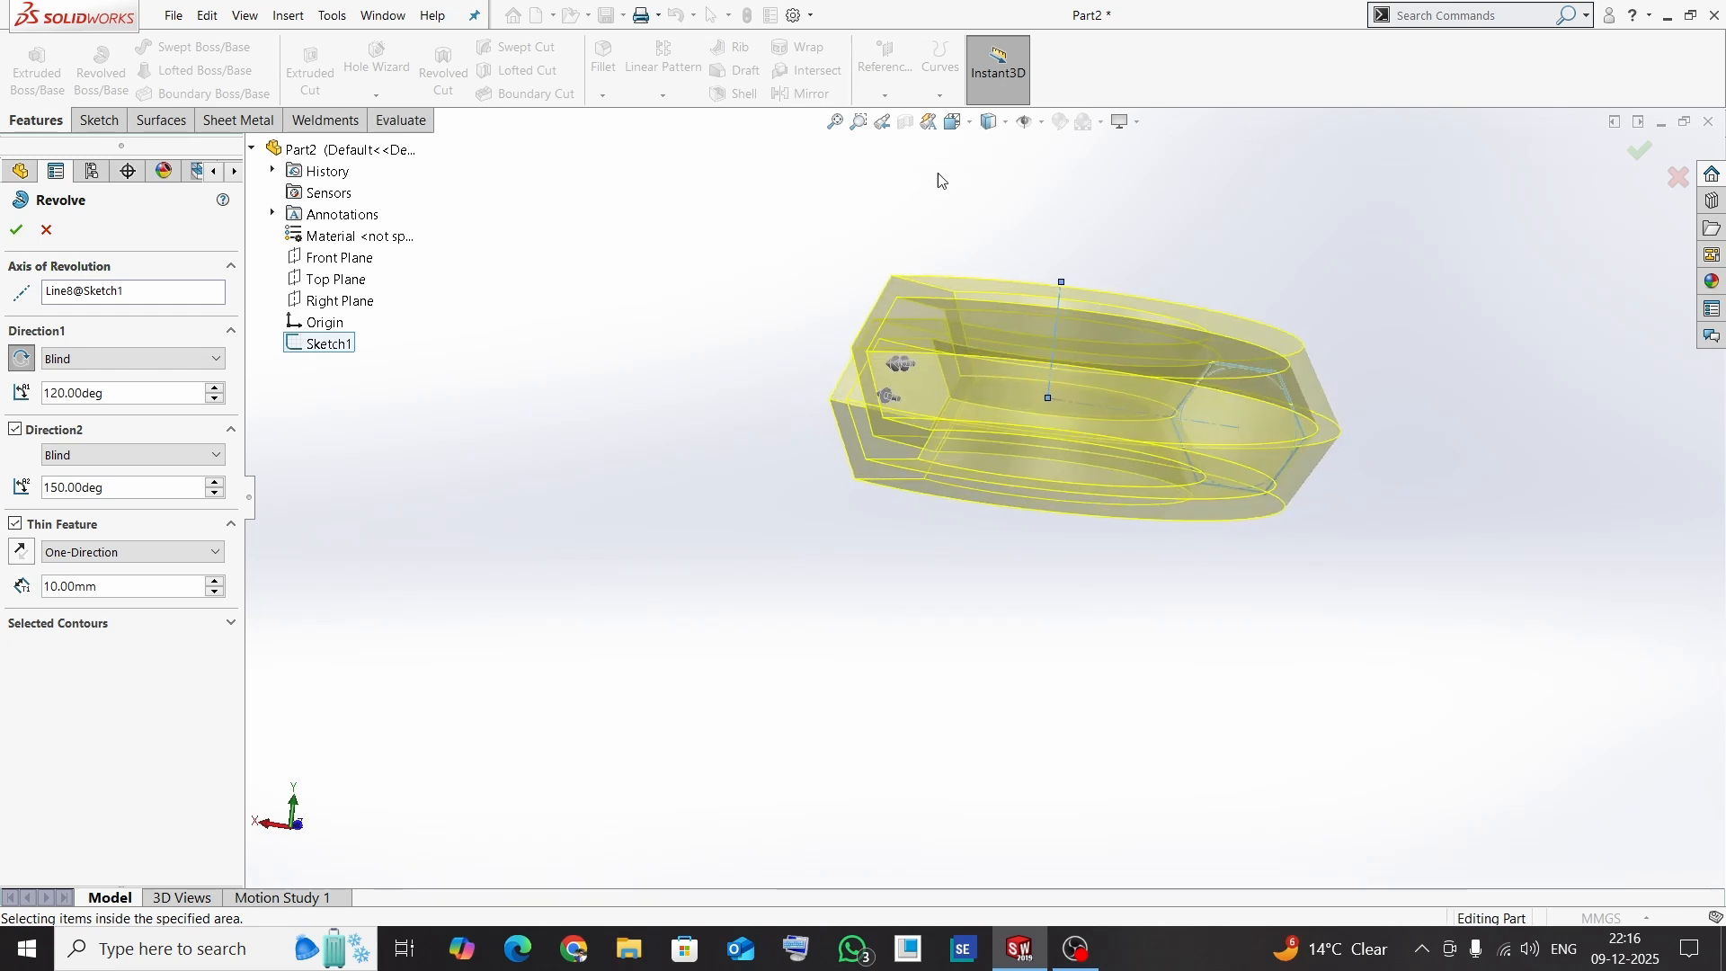
left_click(988, 122)
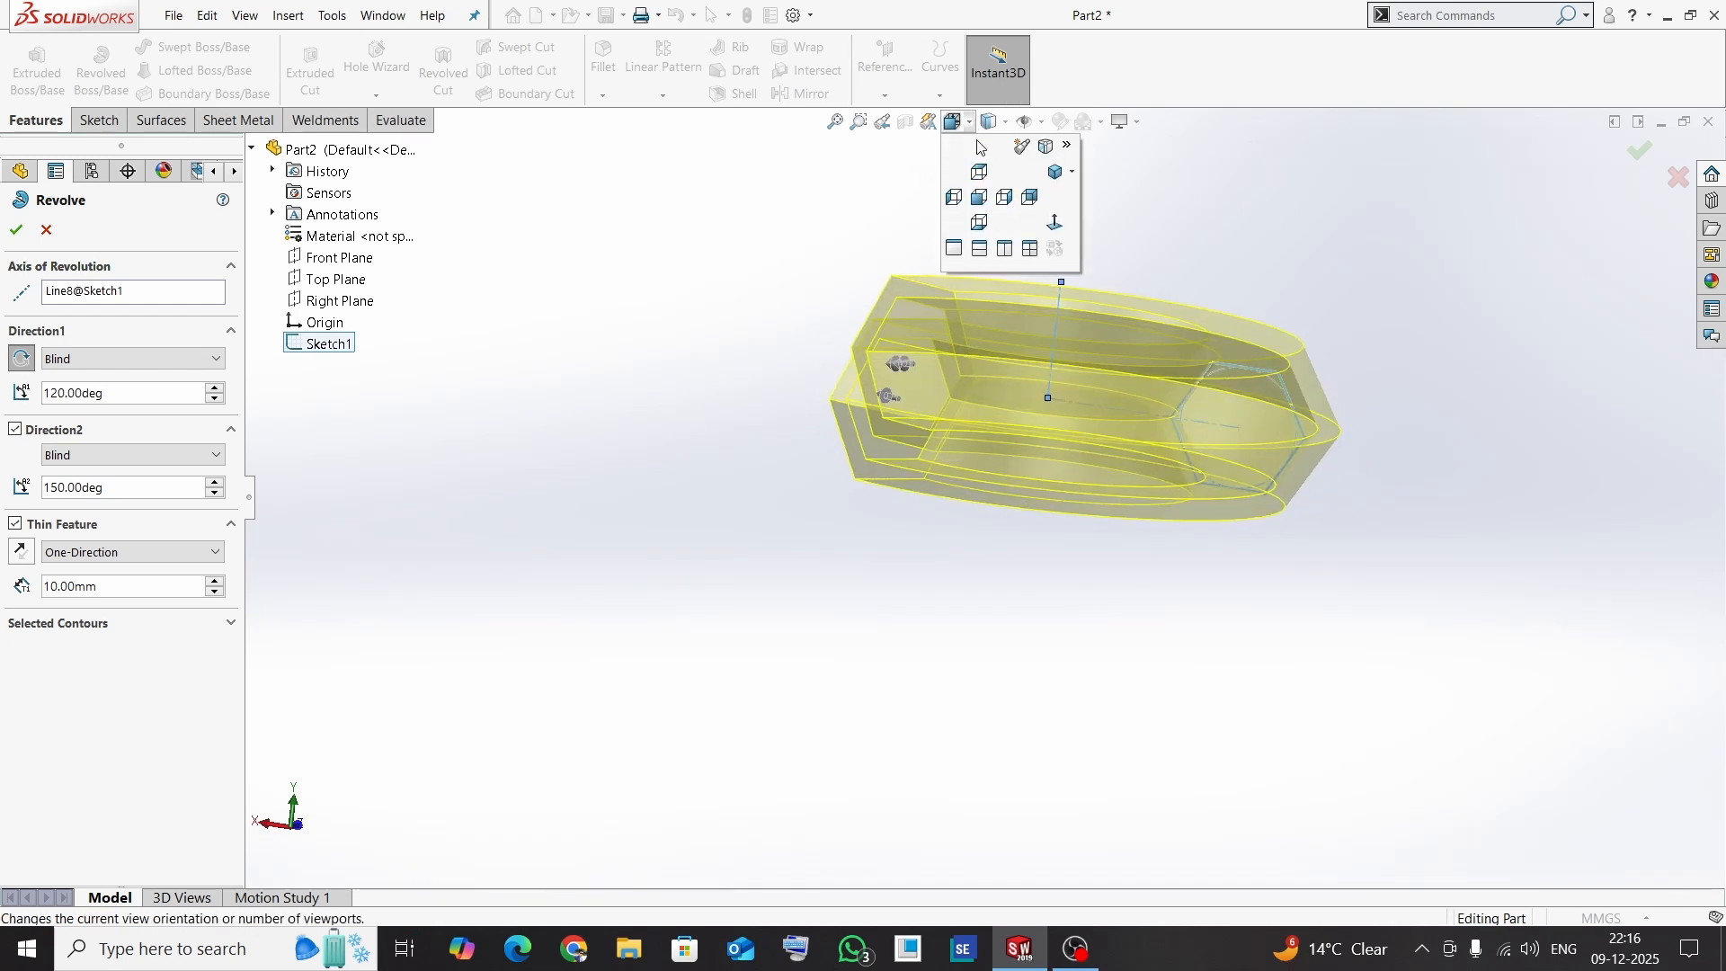
left_click(985, 198)
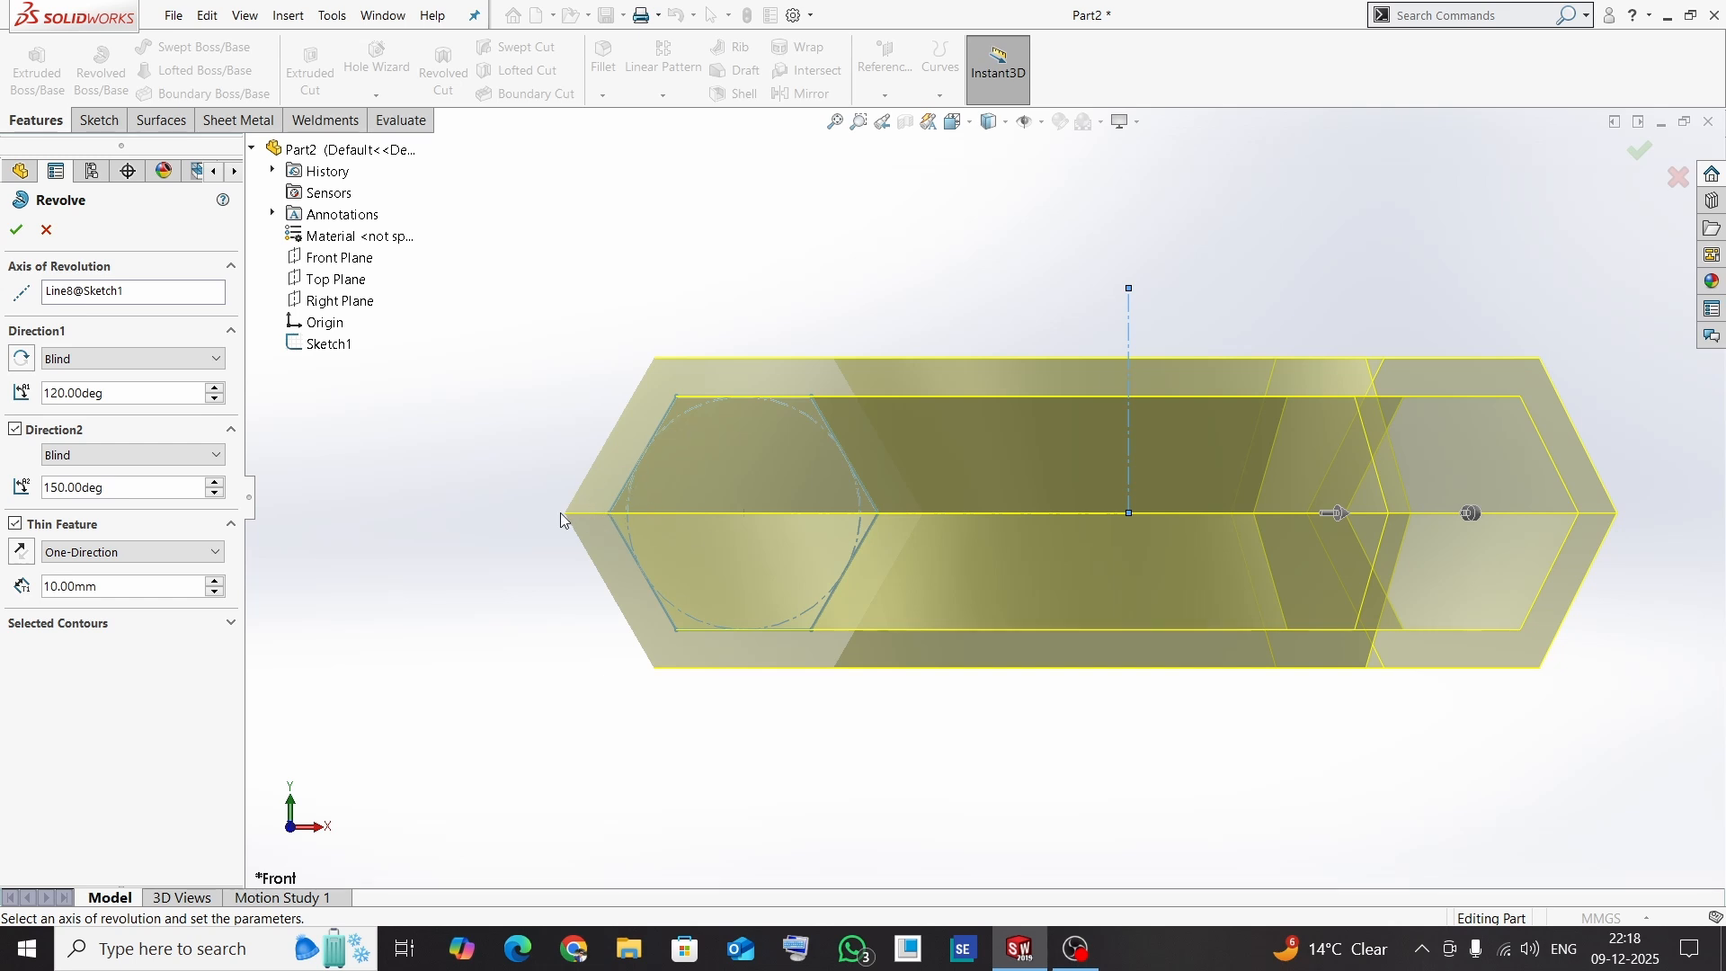
- Reverse the thin wall's thickness direction and try the Mid-Plane thickness type
left_click(21, 550)
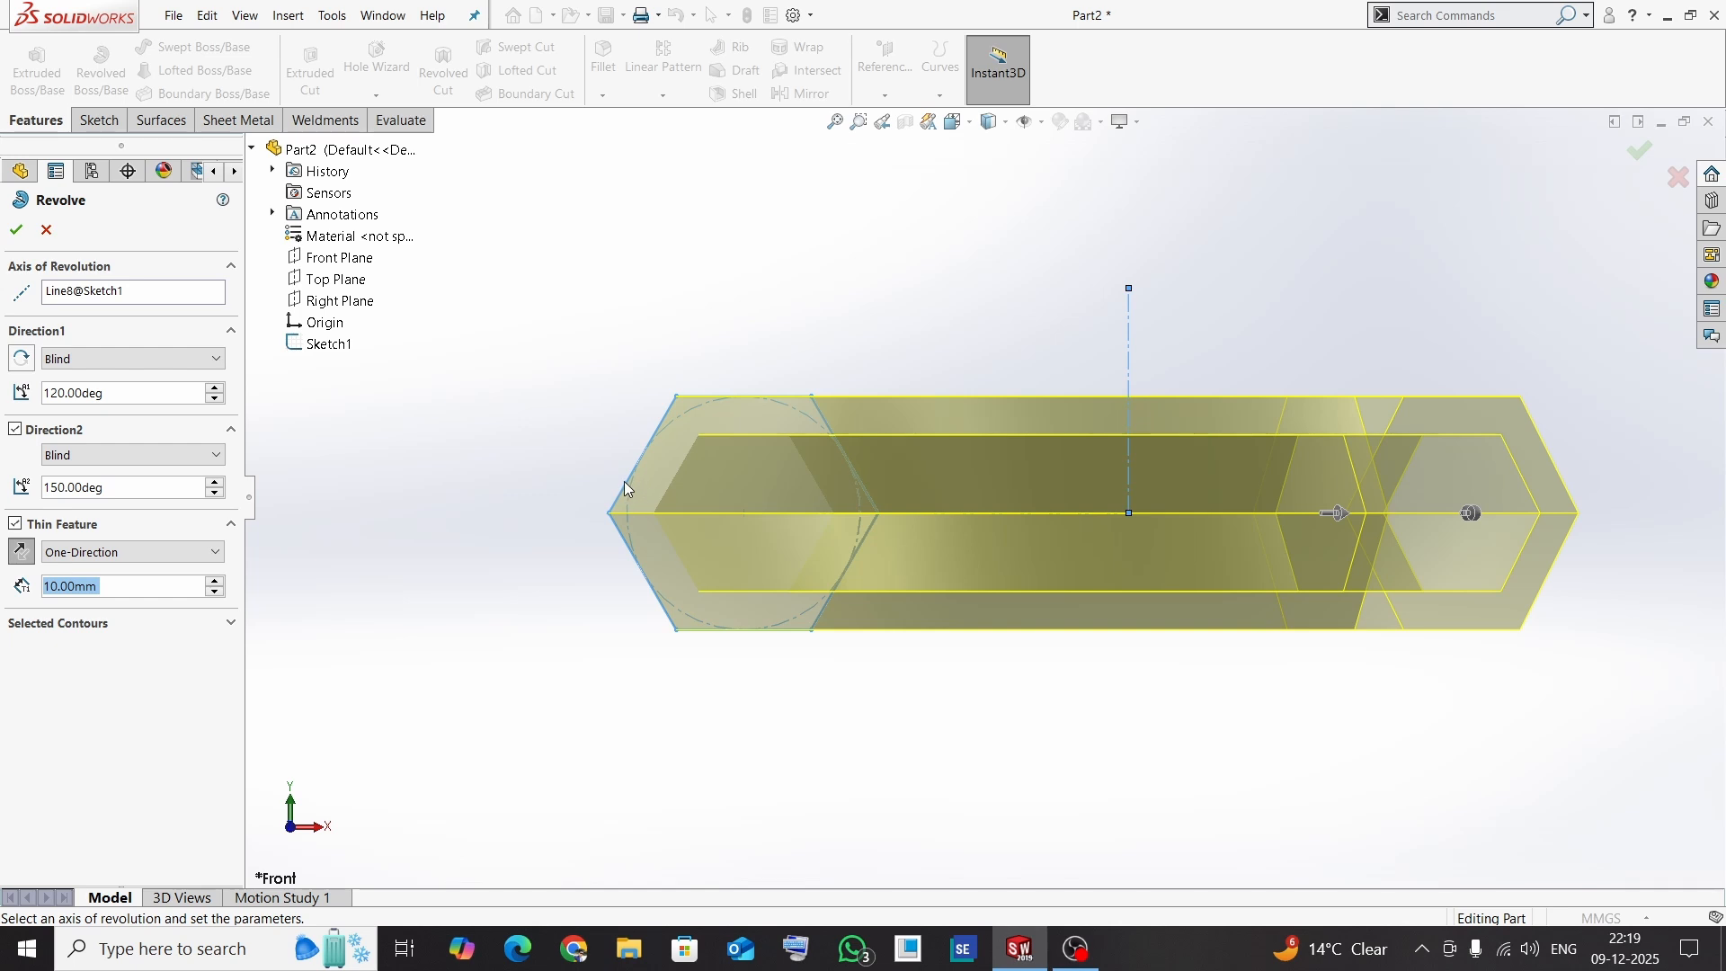
left_click(109, 552)
left_click(85, 588)
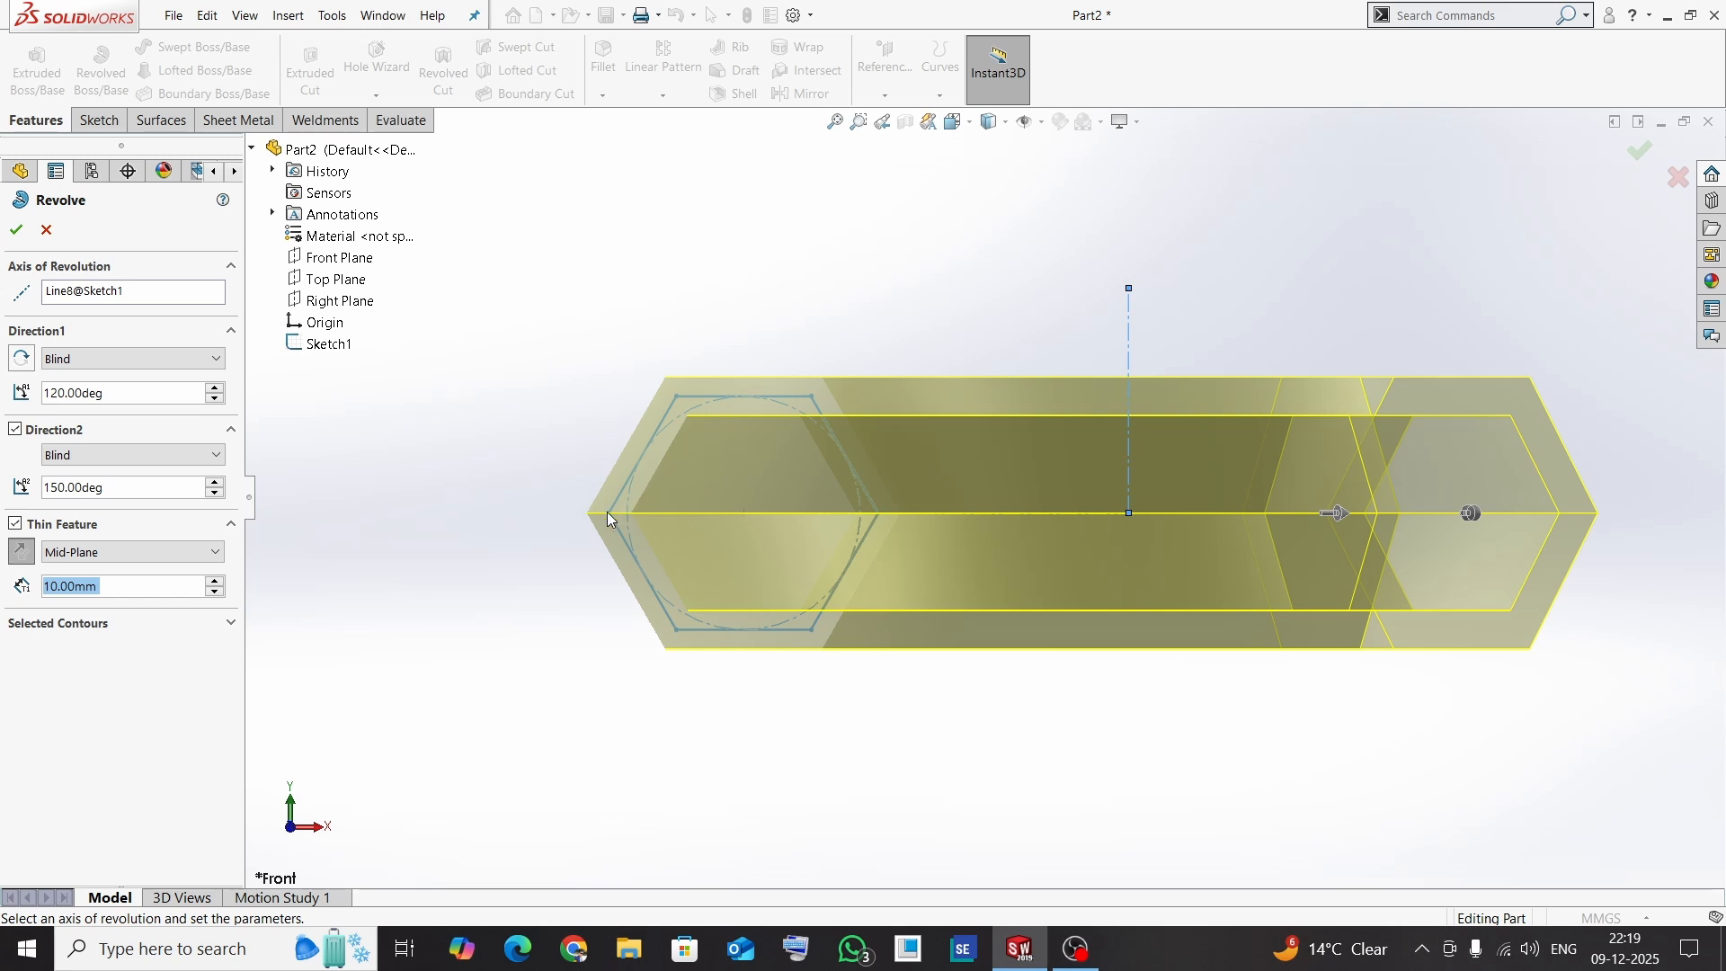
- Change the thin feature type to Two-Direction and set the second direction's thickness to 2 mm
left_click(180, 552)
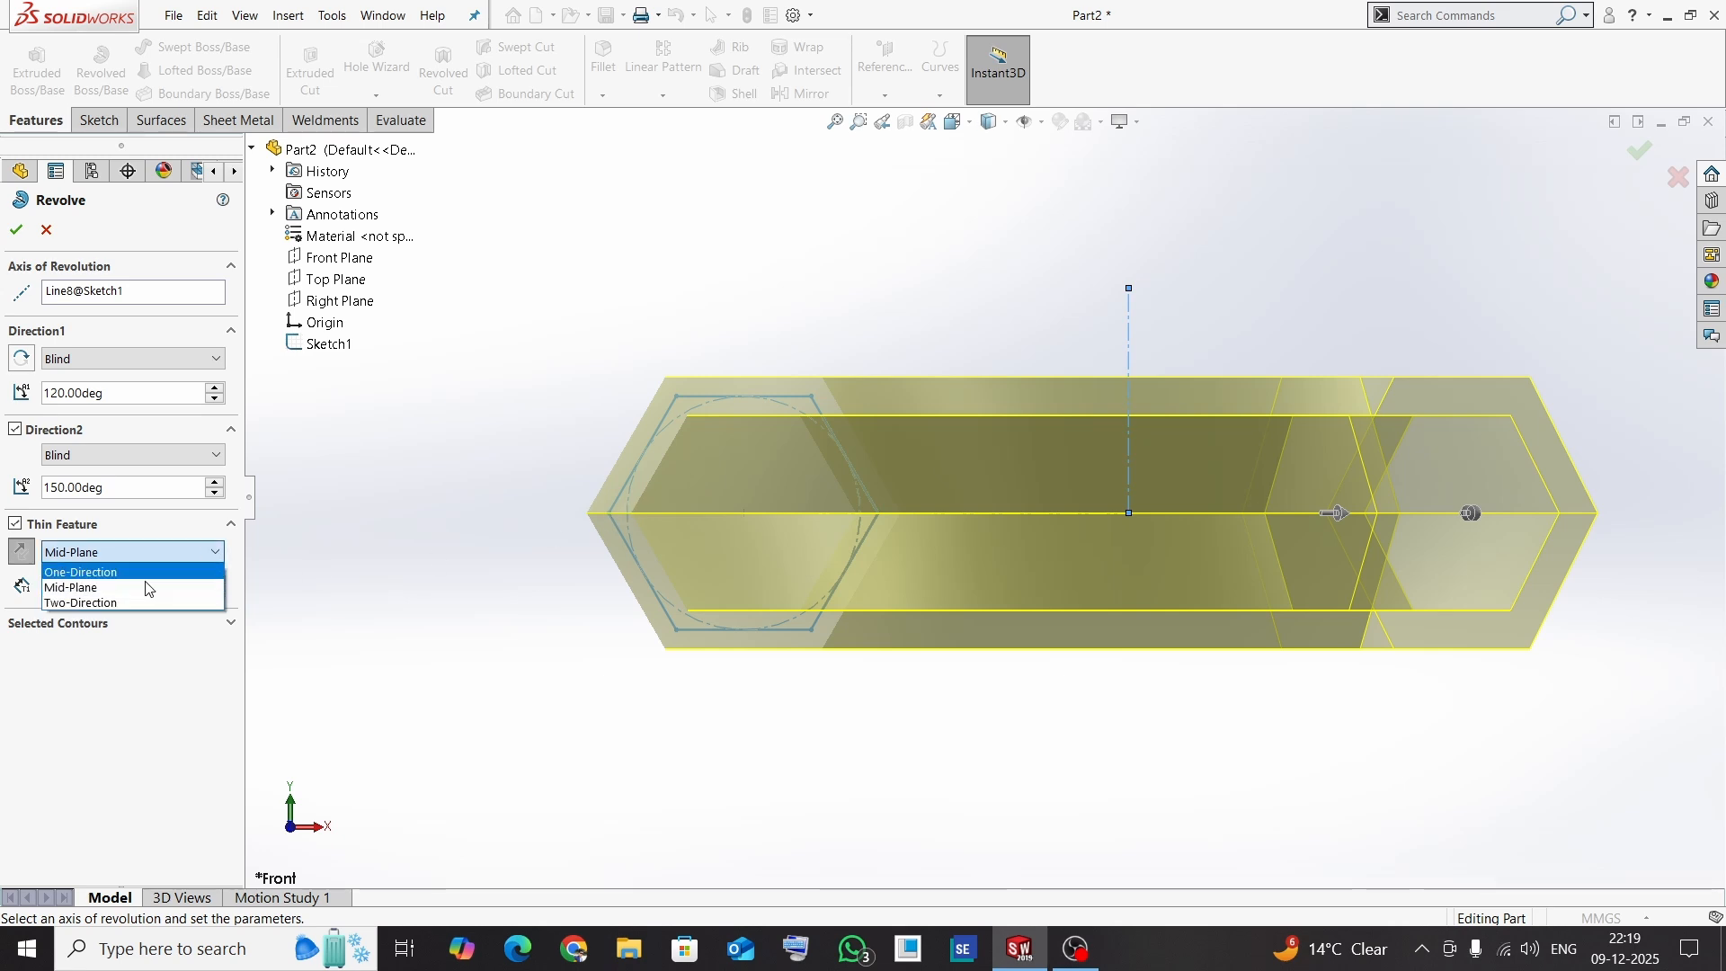
left_click(124, 603)
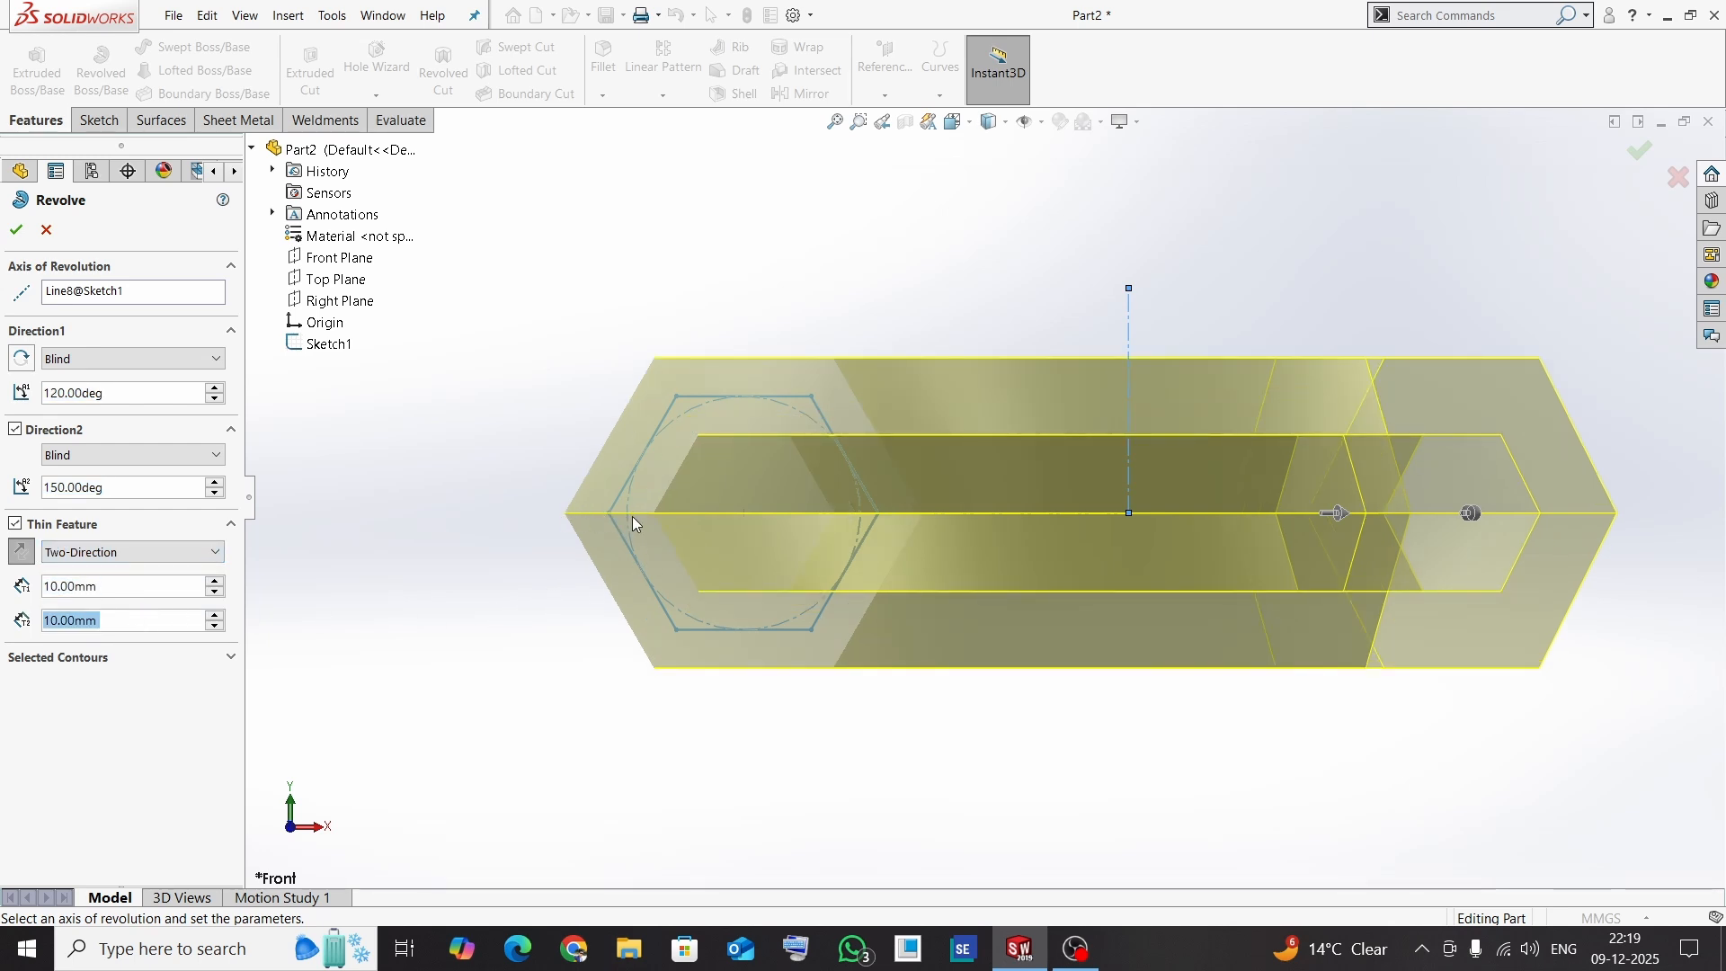
left_click(122, 620)
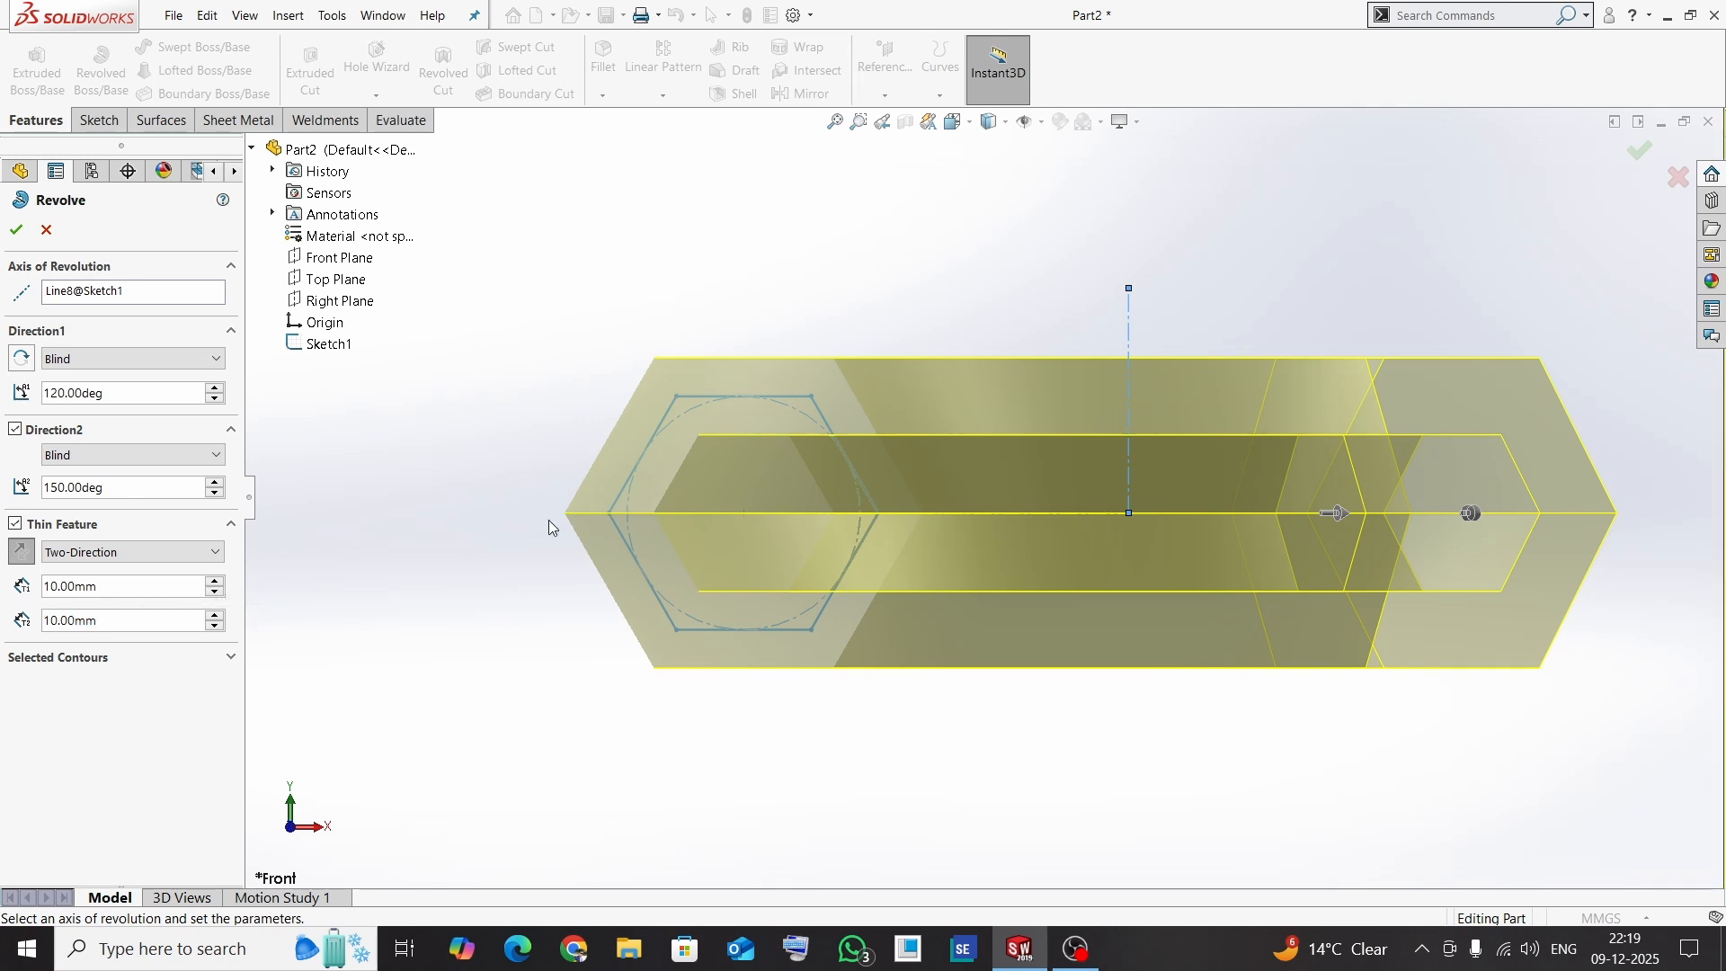
left_click_drag(99, 617, 33, 626)
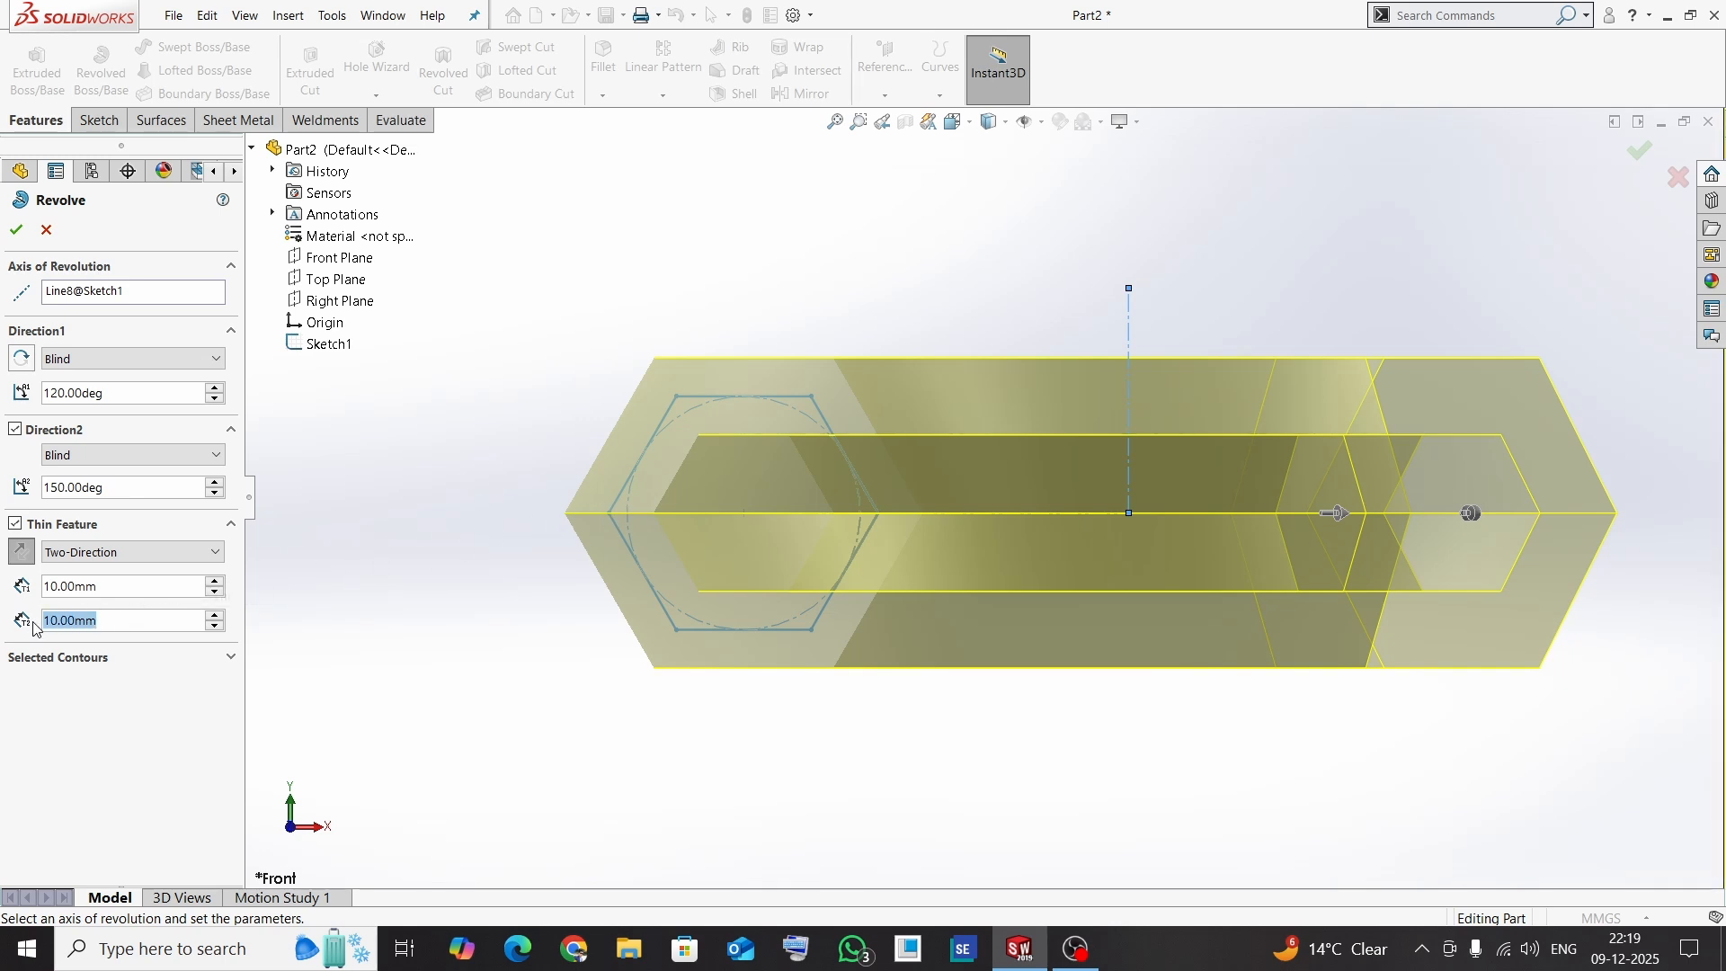
type("2")
key("Return")
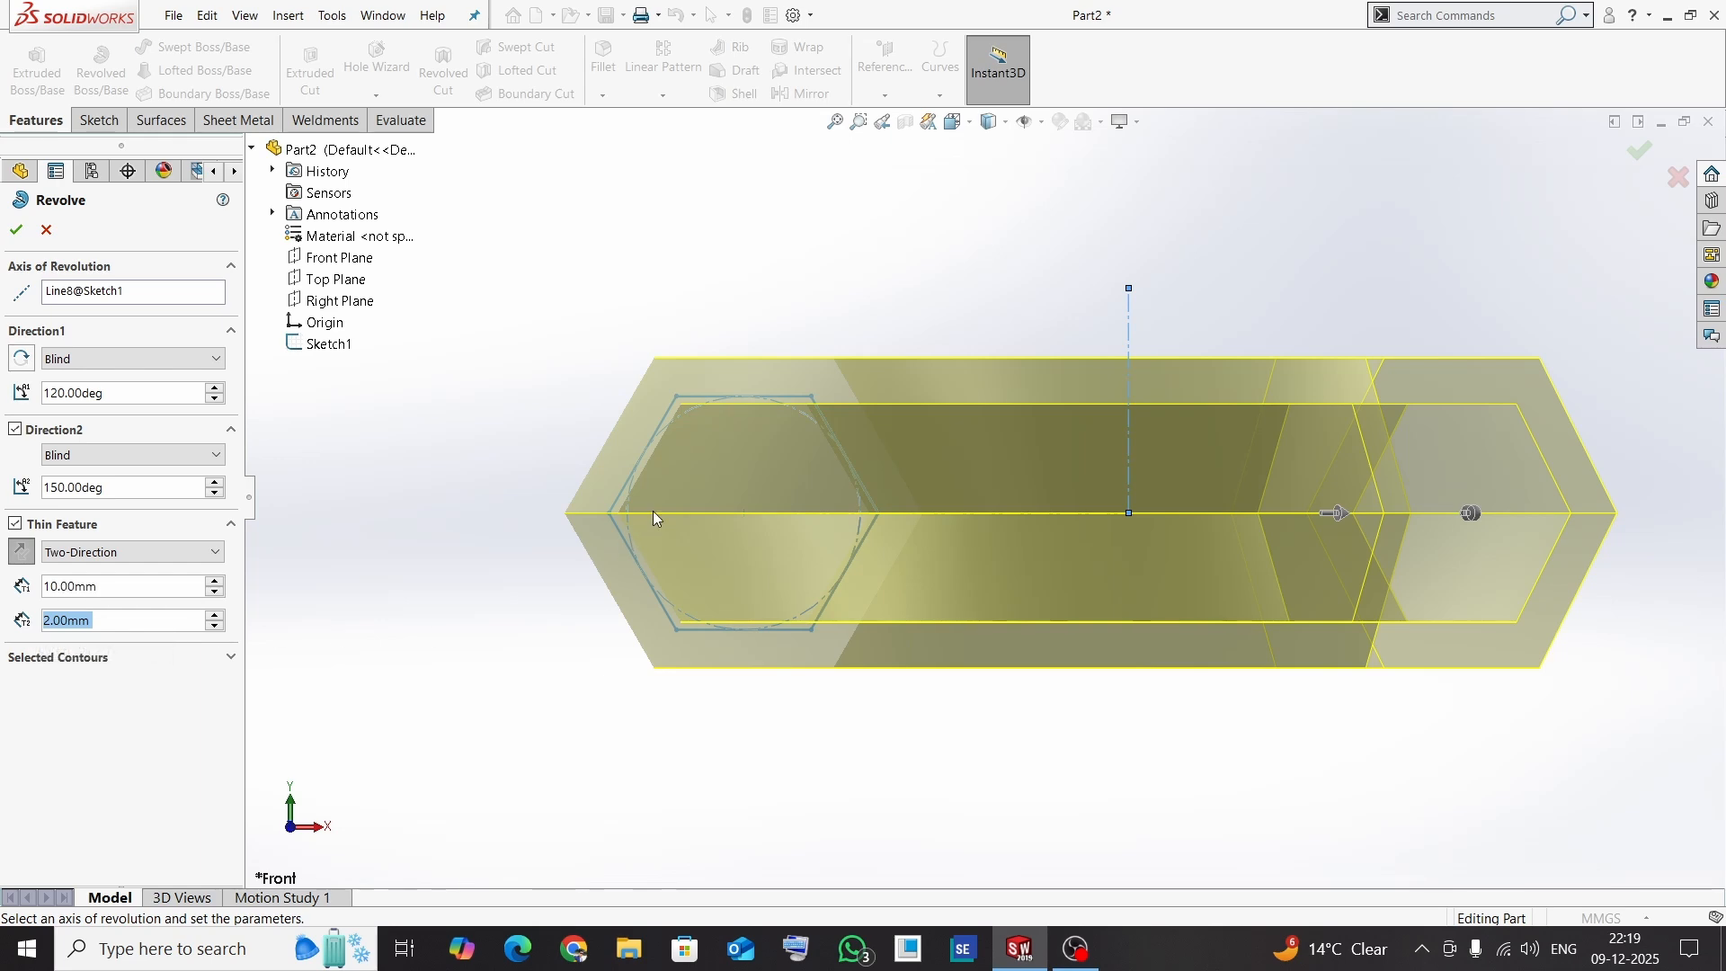
- Check the two-direction thin wall preview in 3D and accept the revolve feature
middle_click_drag(644, 500, 532, 537)
scroll(580, 500, "down", 5)
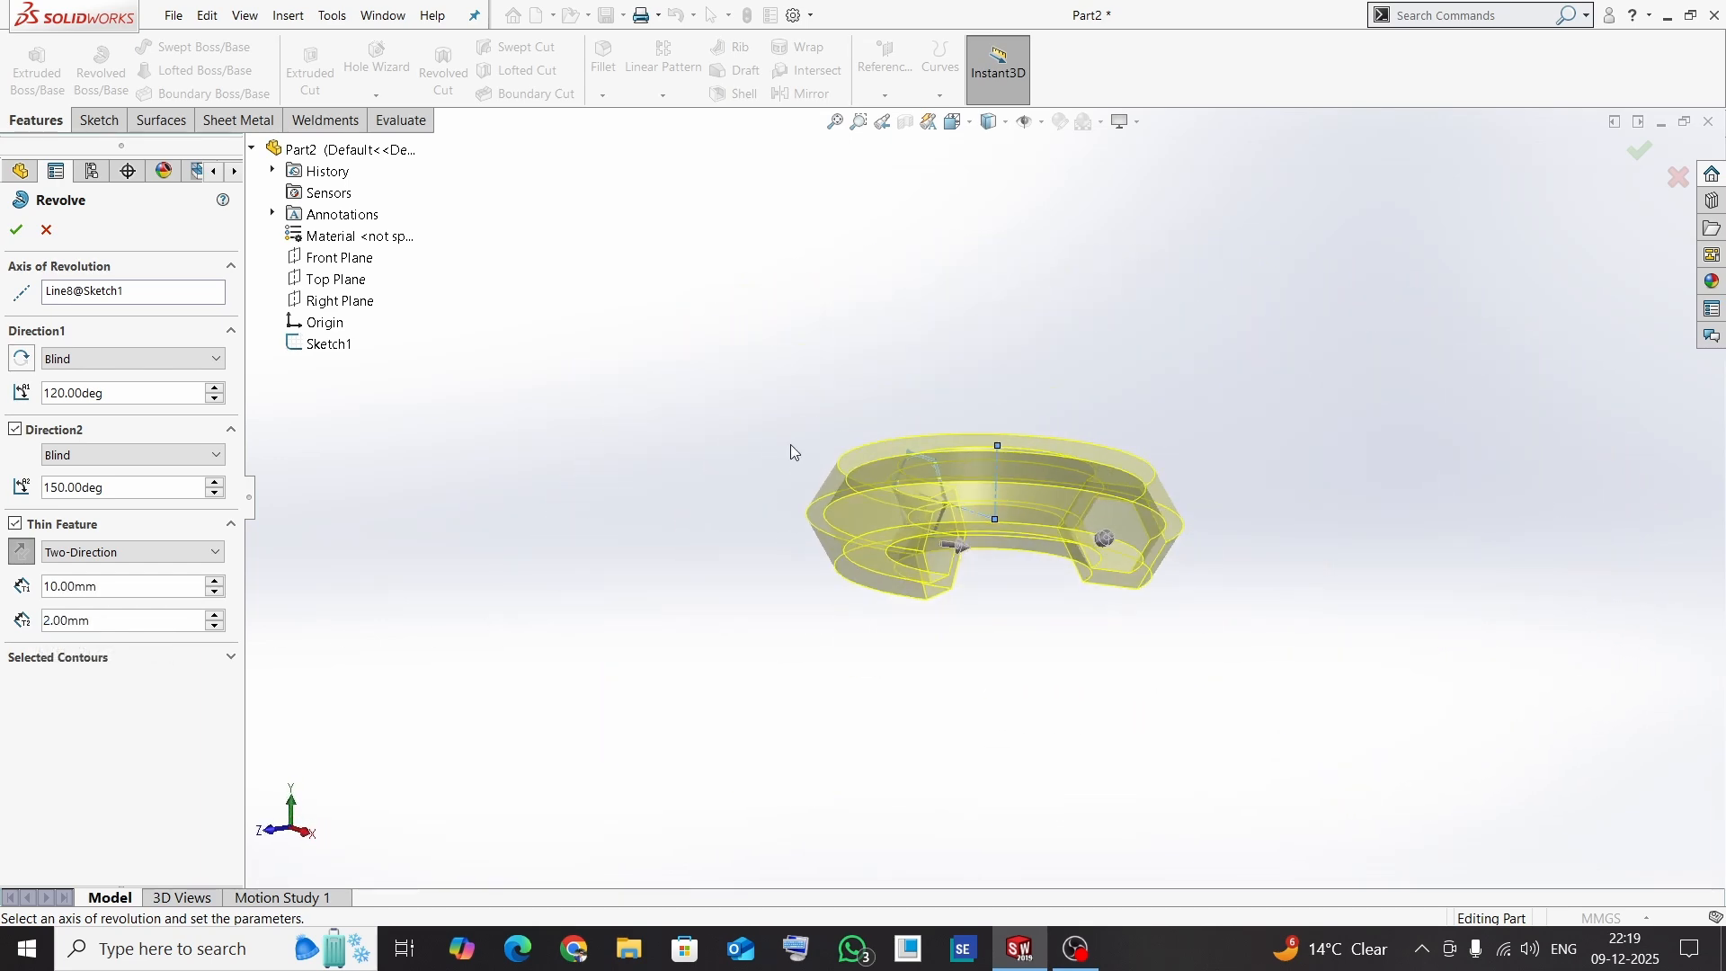
middle_click_drag(797, 450, 636, 589)
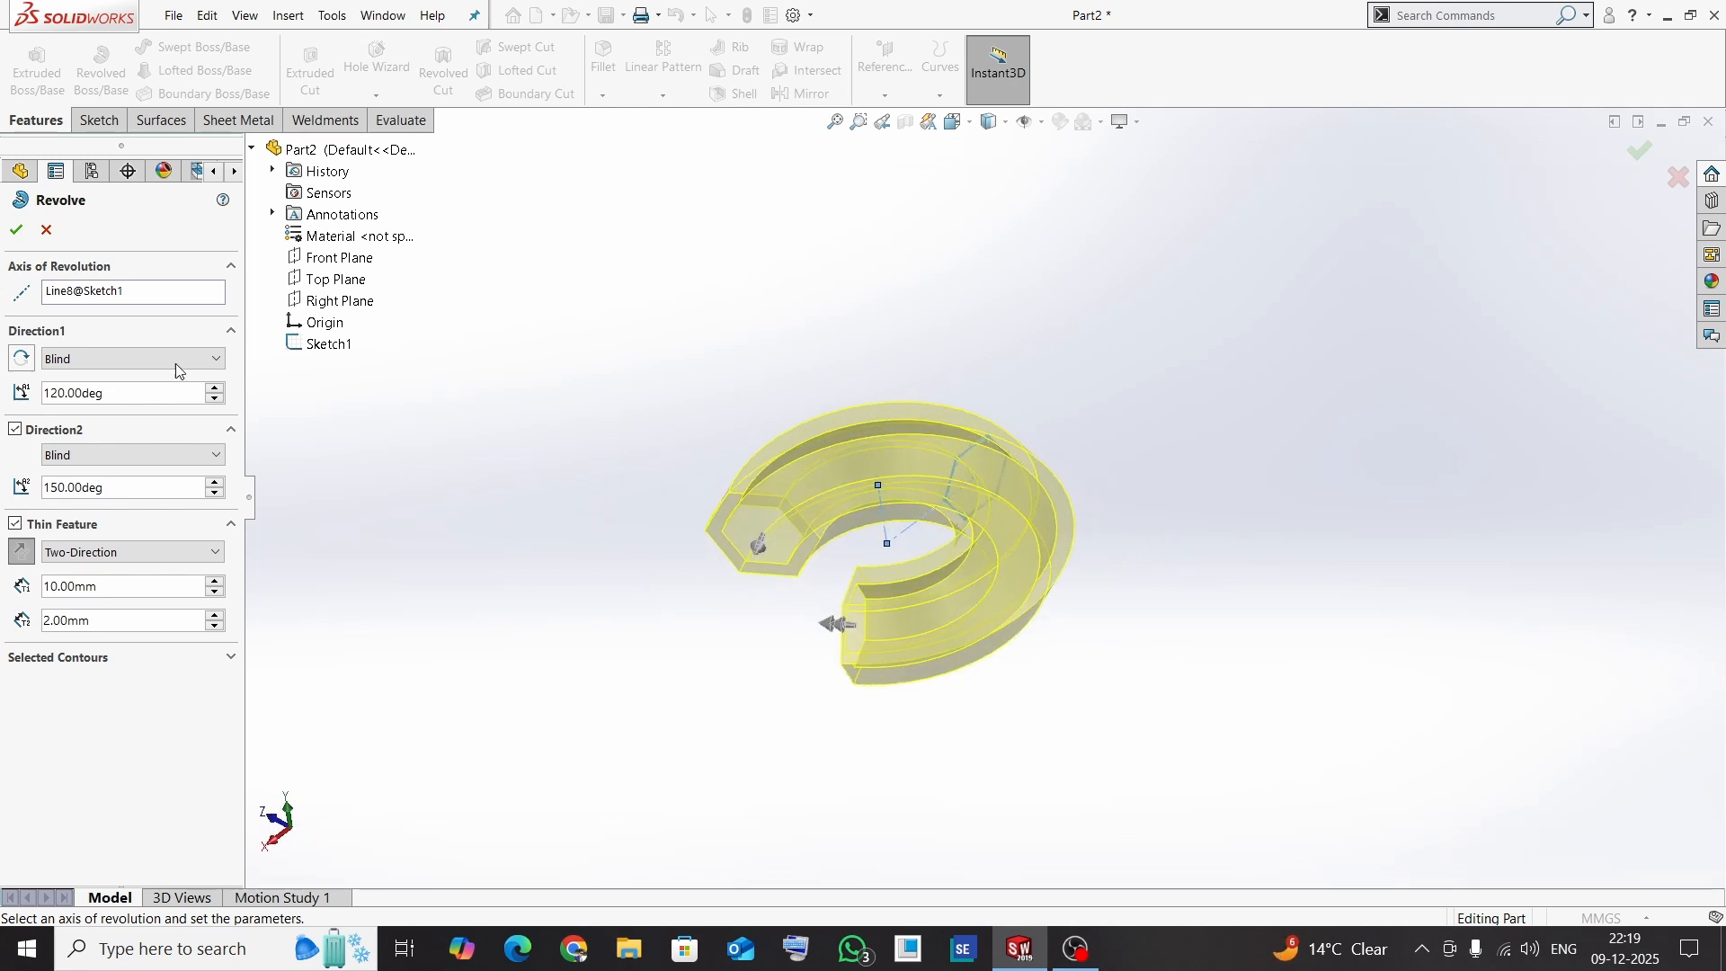
left_click(16, 229)
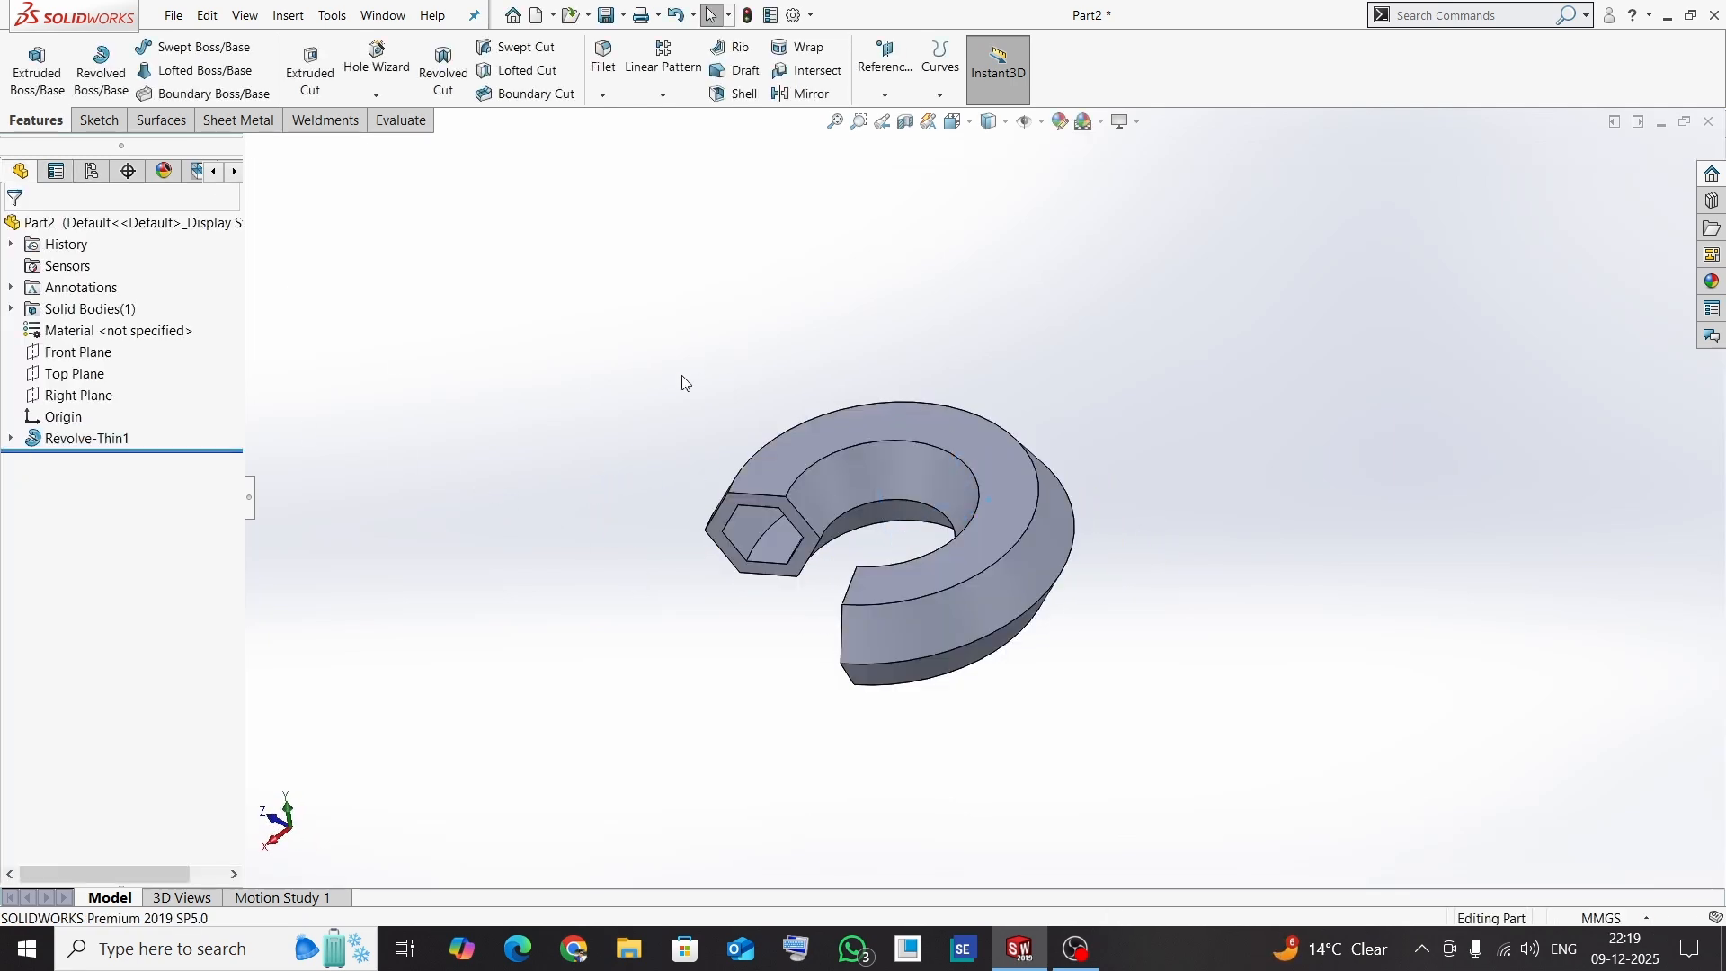